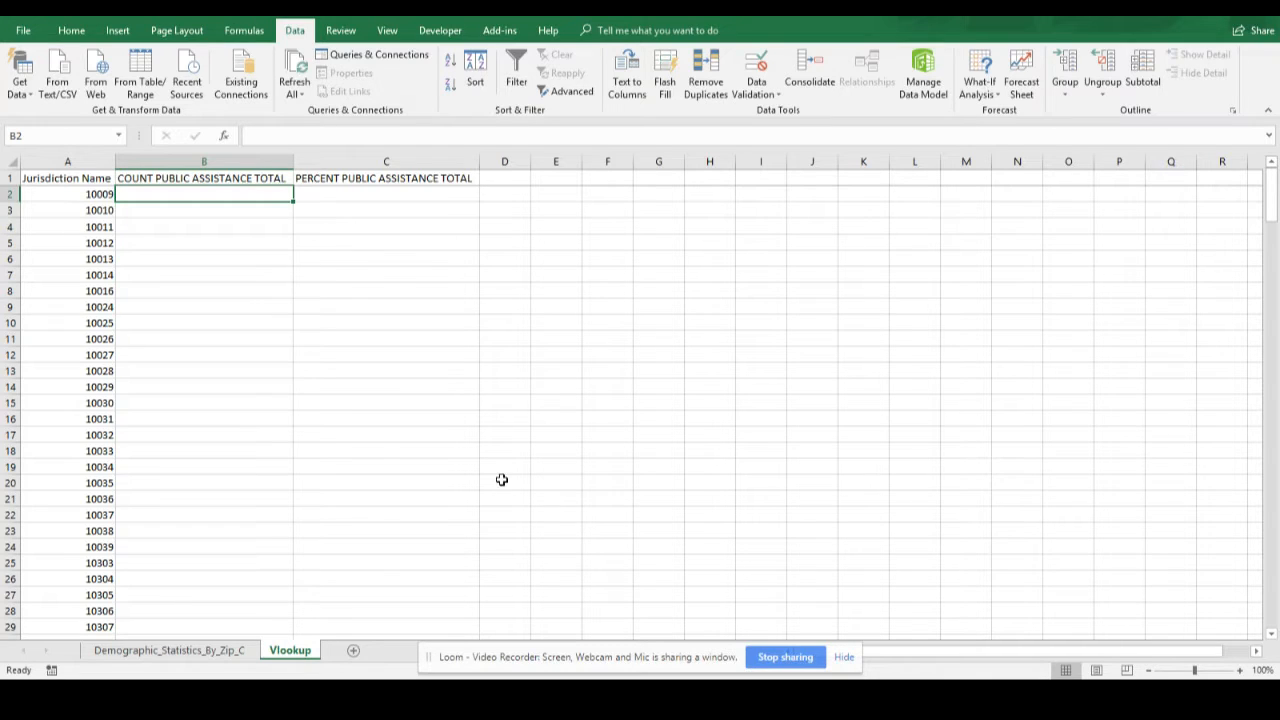
- Make the three column headings in row 1 of the Vlookup sheet bold
click(181, 653)
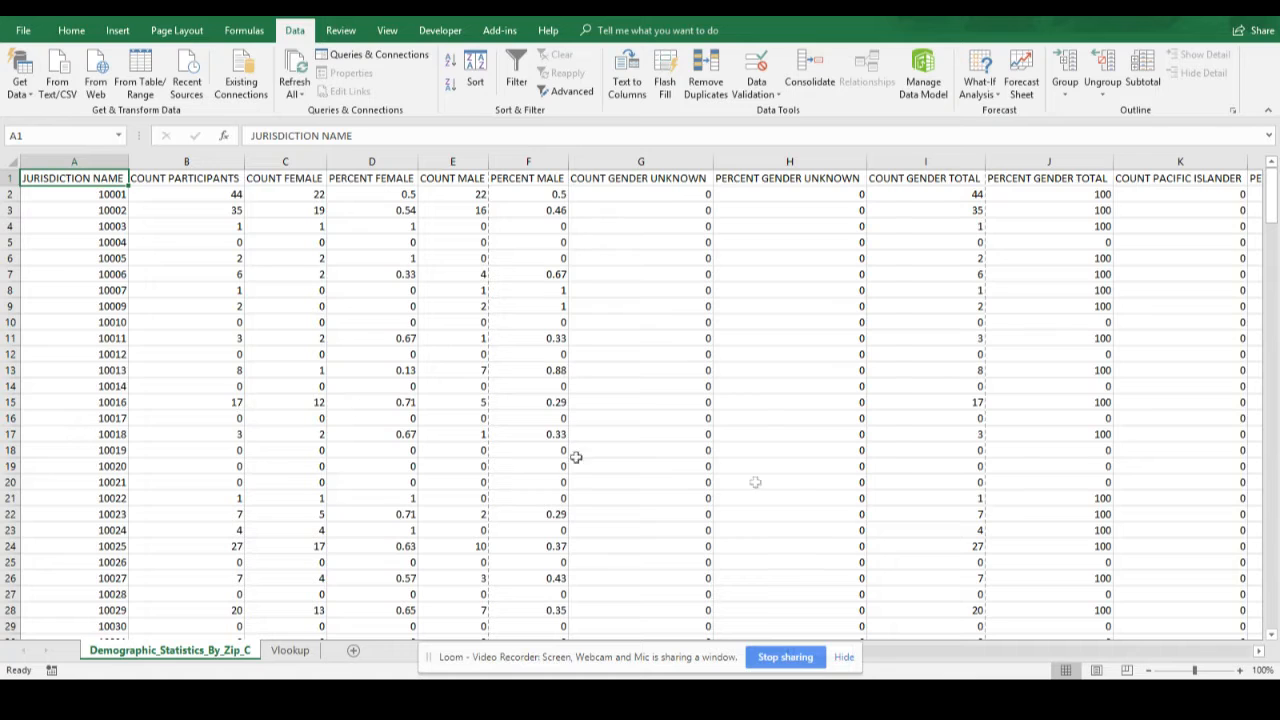
click(290, 656)
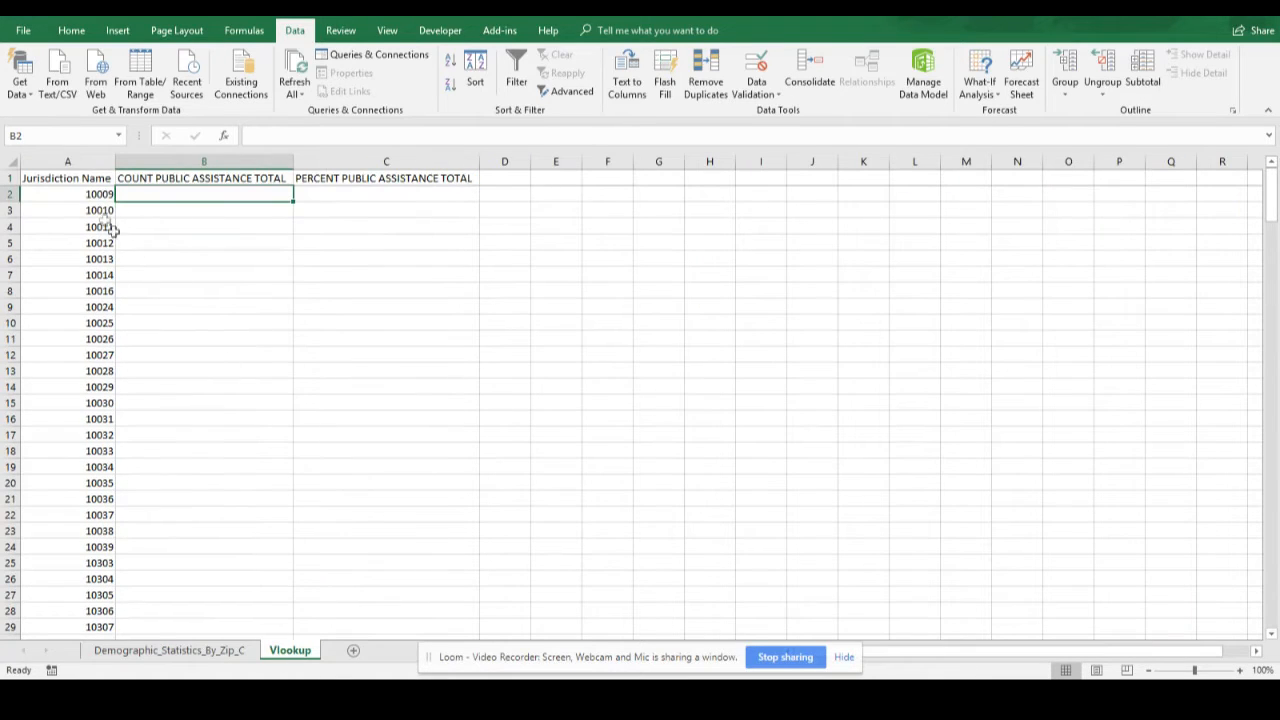
click(60, 194)
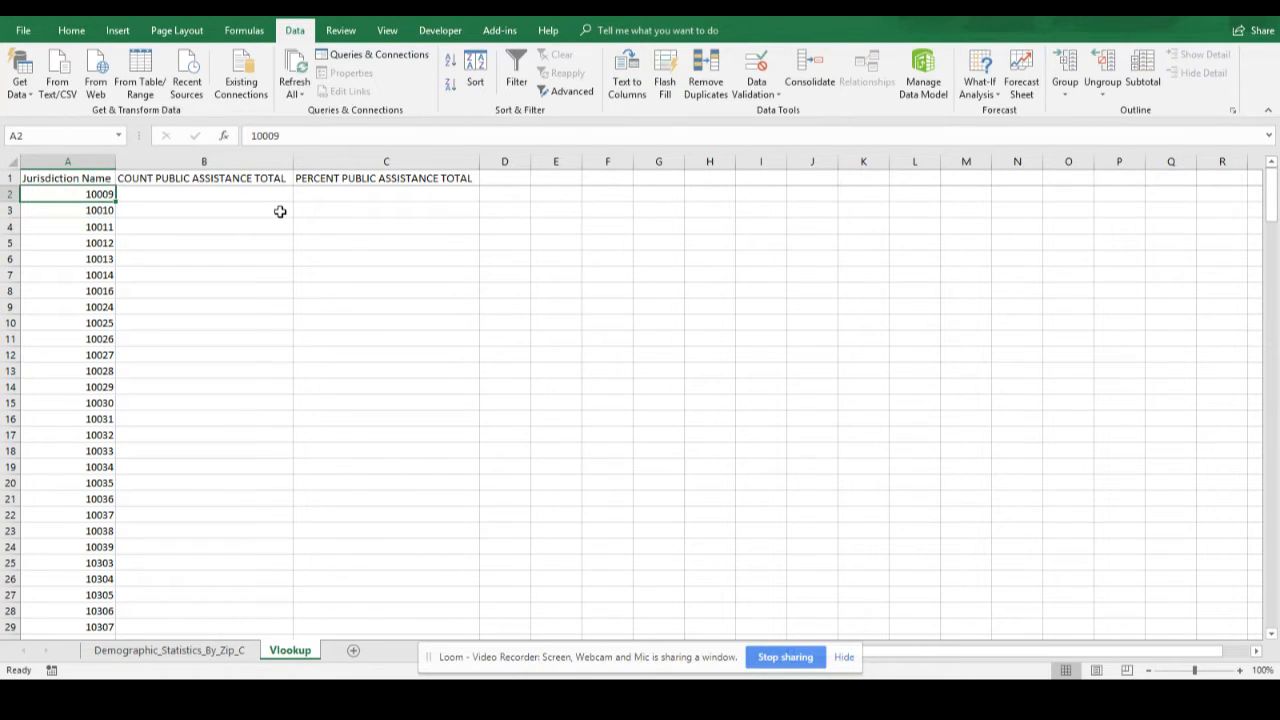
key(Right)
key(Up)
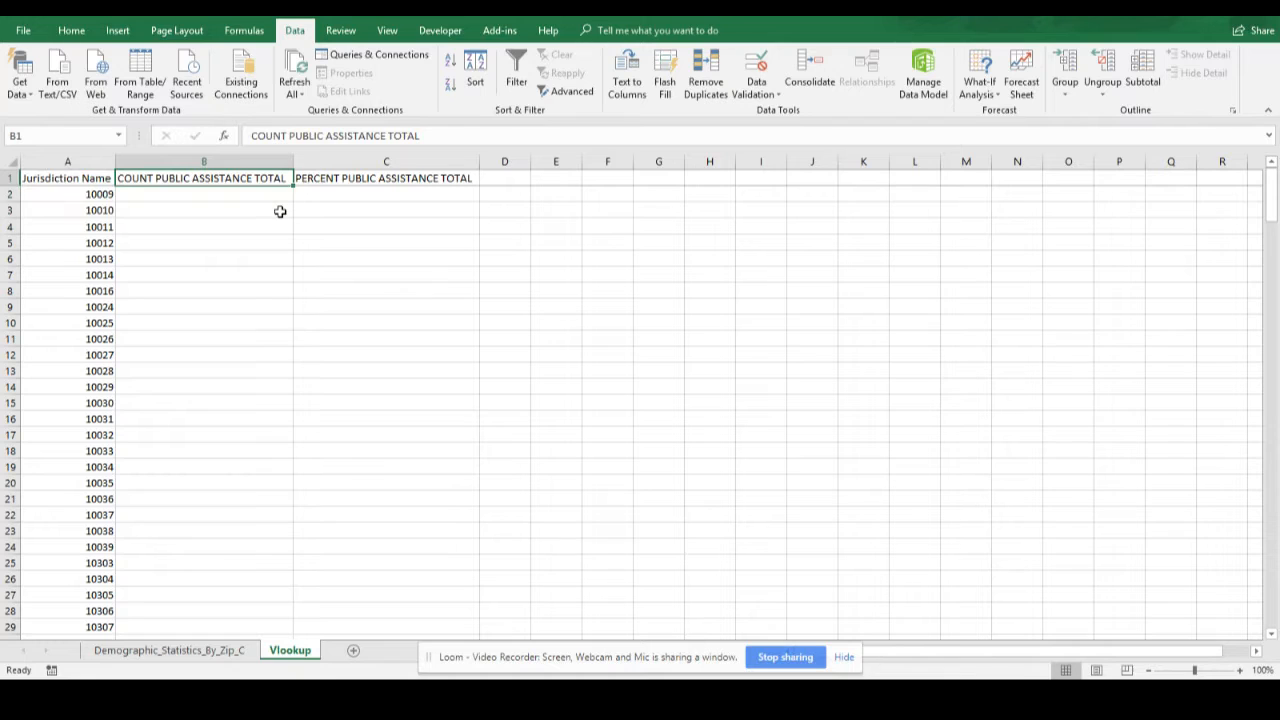
key(Left)
key(shift+Right)
key(shift+Right)
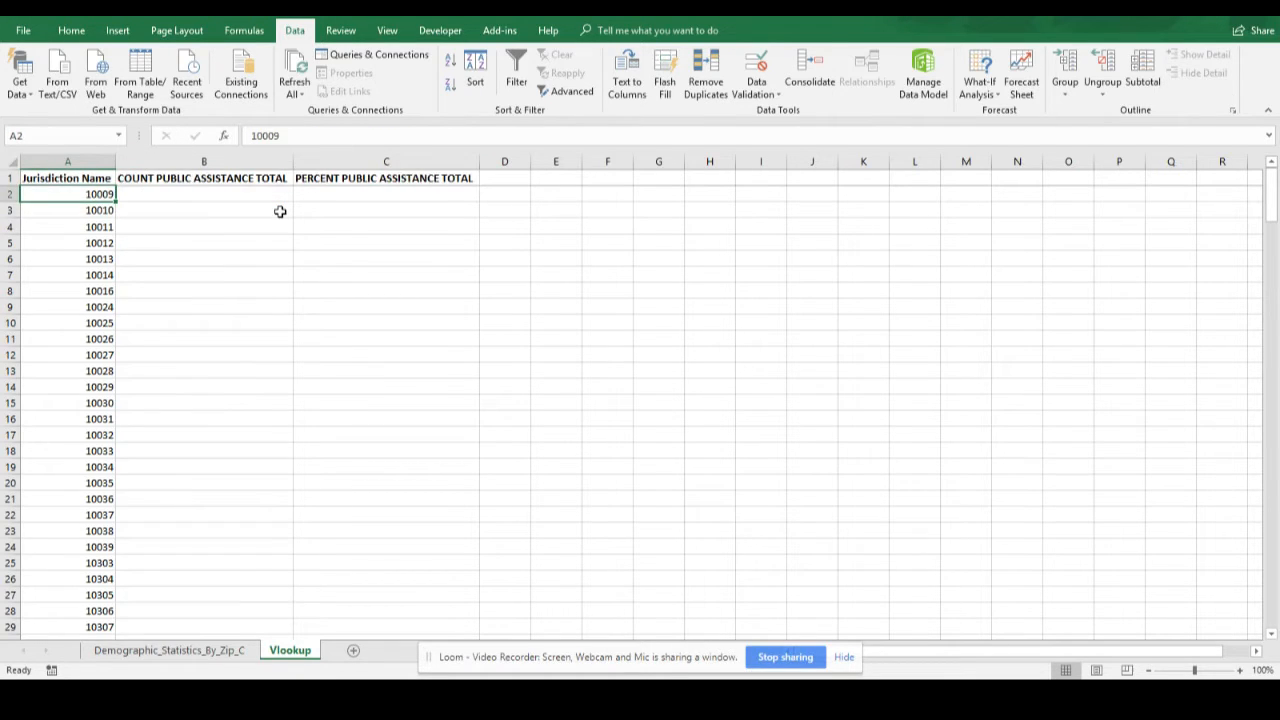
key(Right)
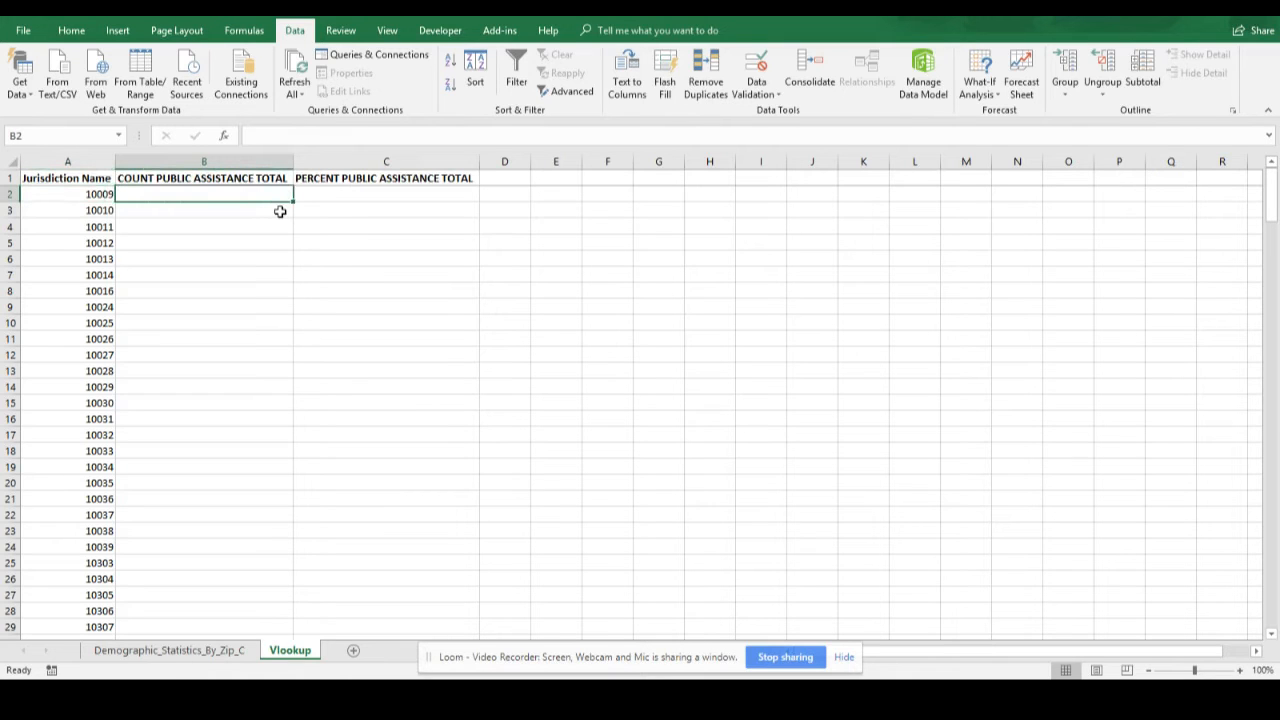
- Add filters to the header row of the Demographic_Statistics_By_Zip_C sheet
click(172, 650)
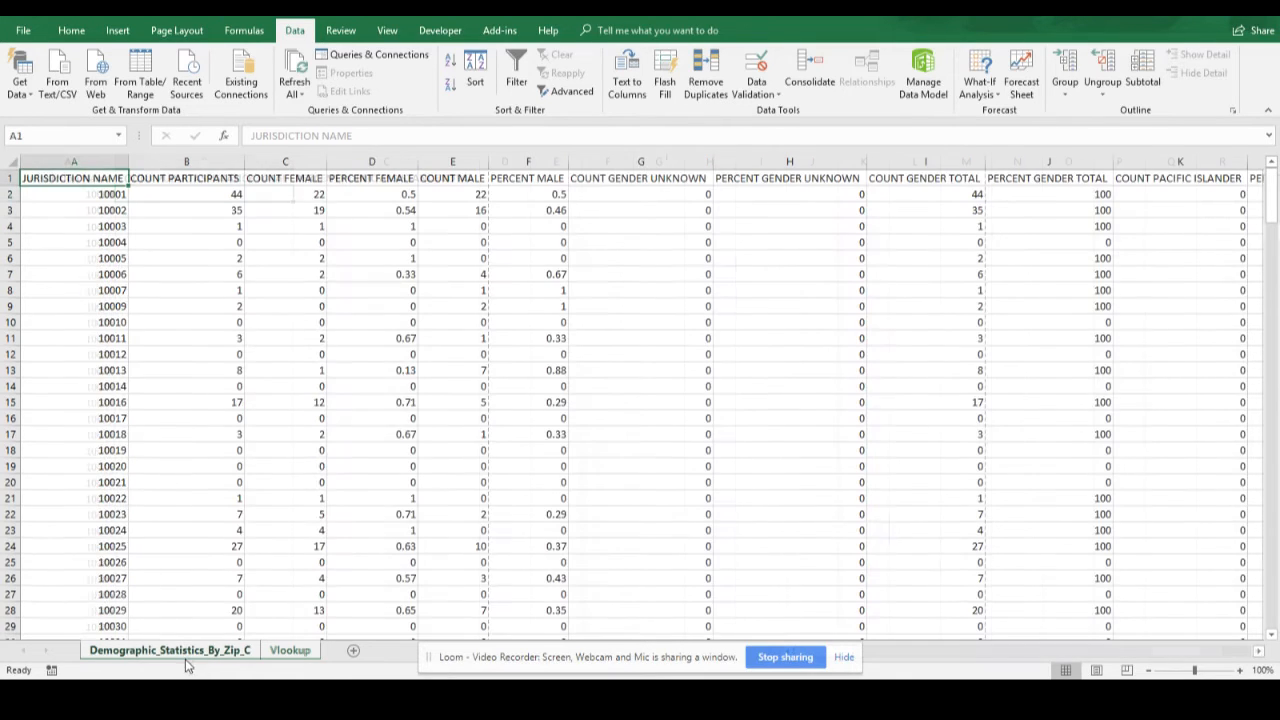
click(10, 178)
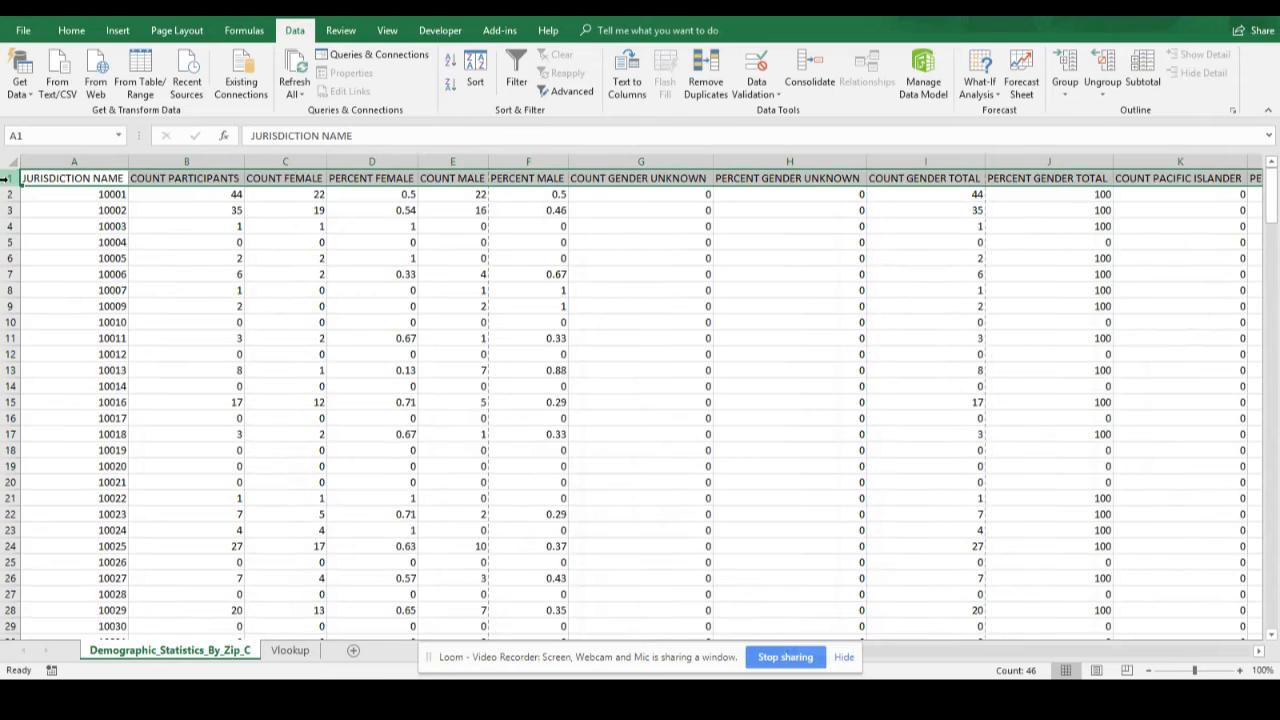
click(290, 242)
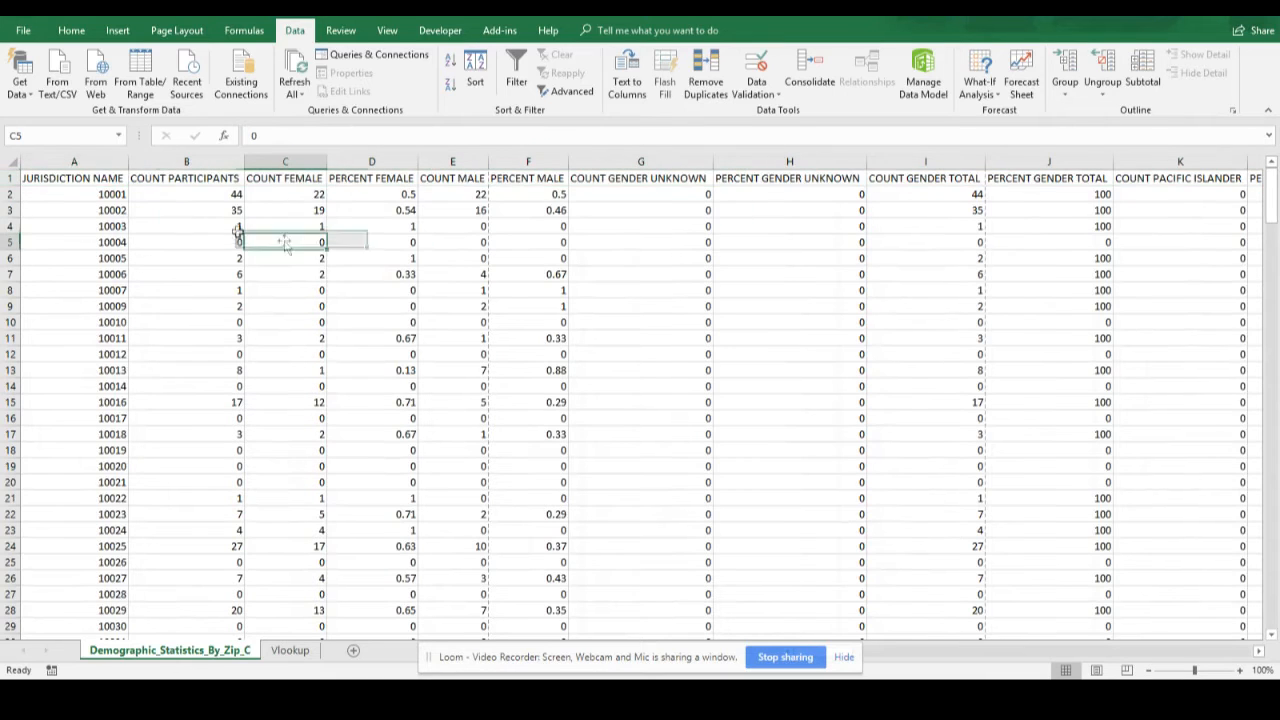
click(99, 182)
click(516, 75)
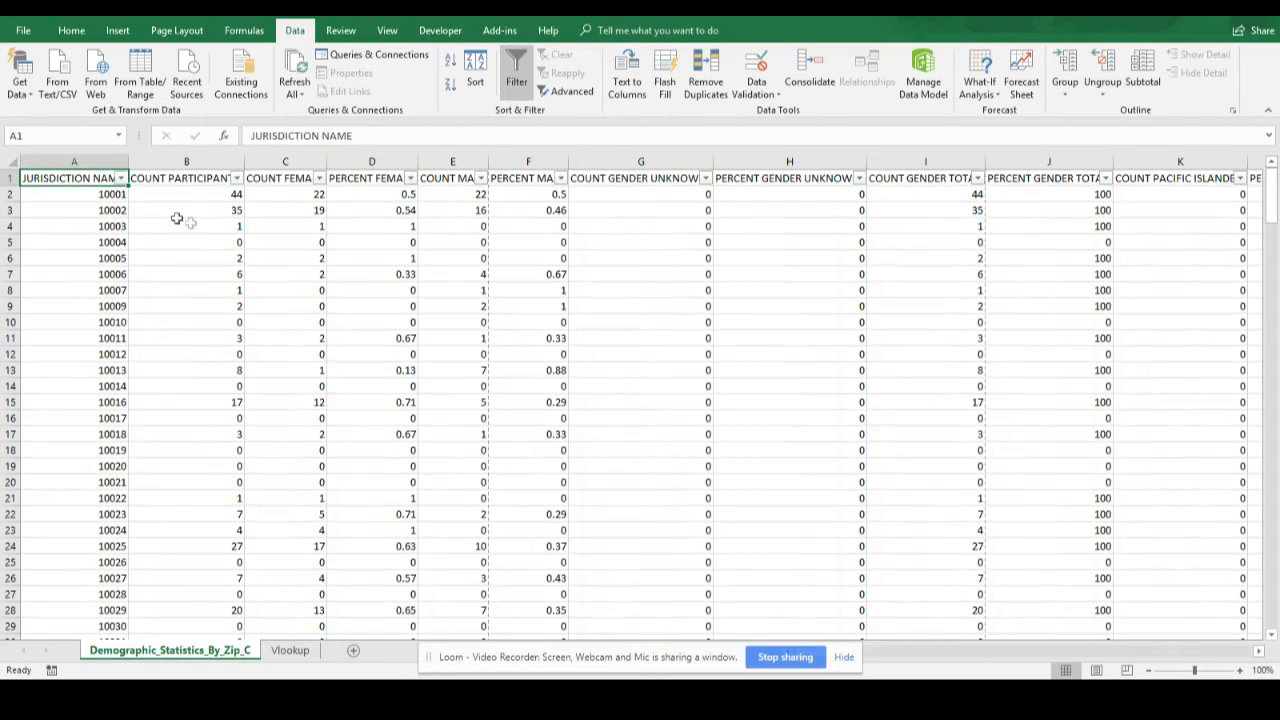
- Filter the JURISDICTION NAME column of the Demographic_Statistics_By_Zip_C sheet to 10009
click(300, 656)
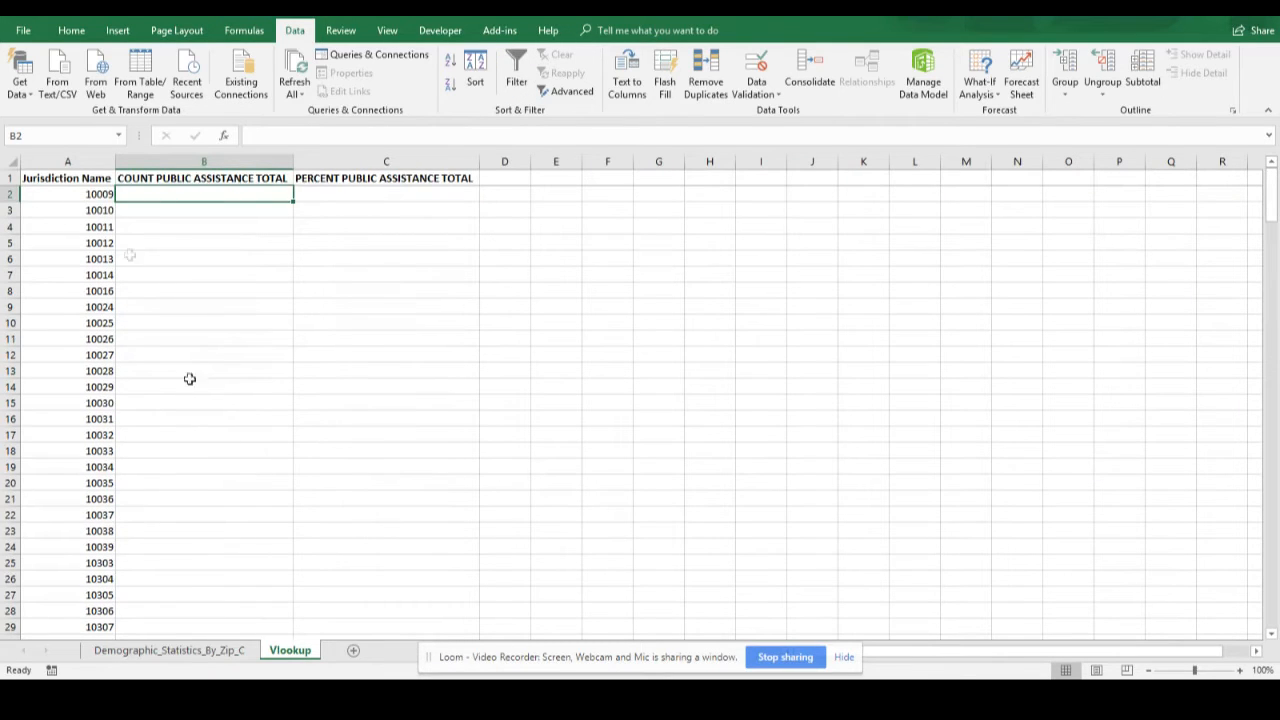
click(186, 654)
click(121, 178)
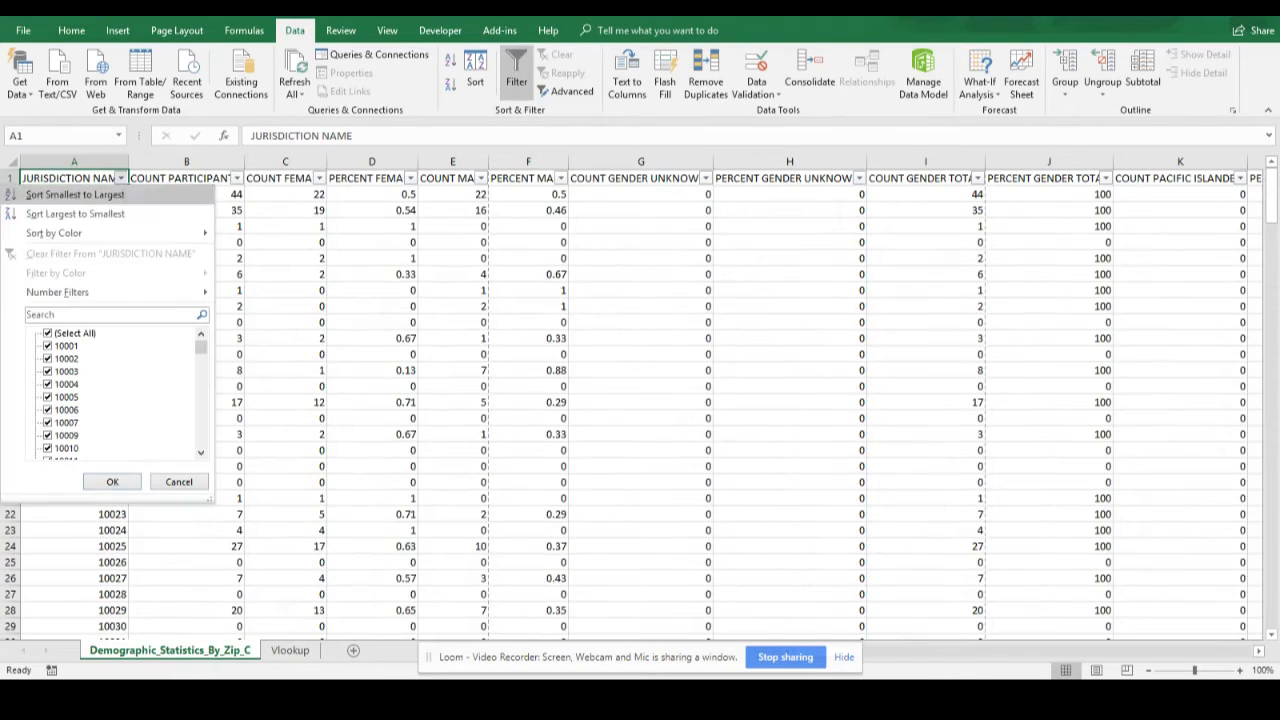
text(10009)
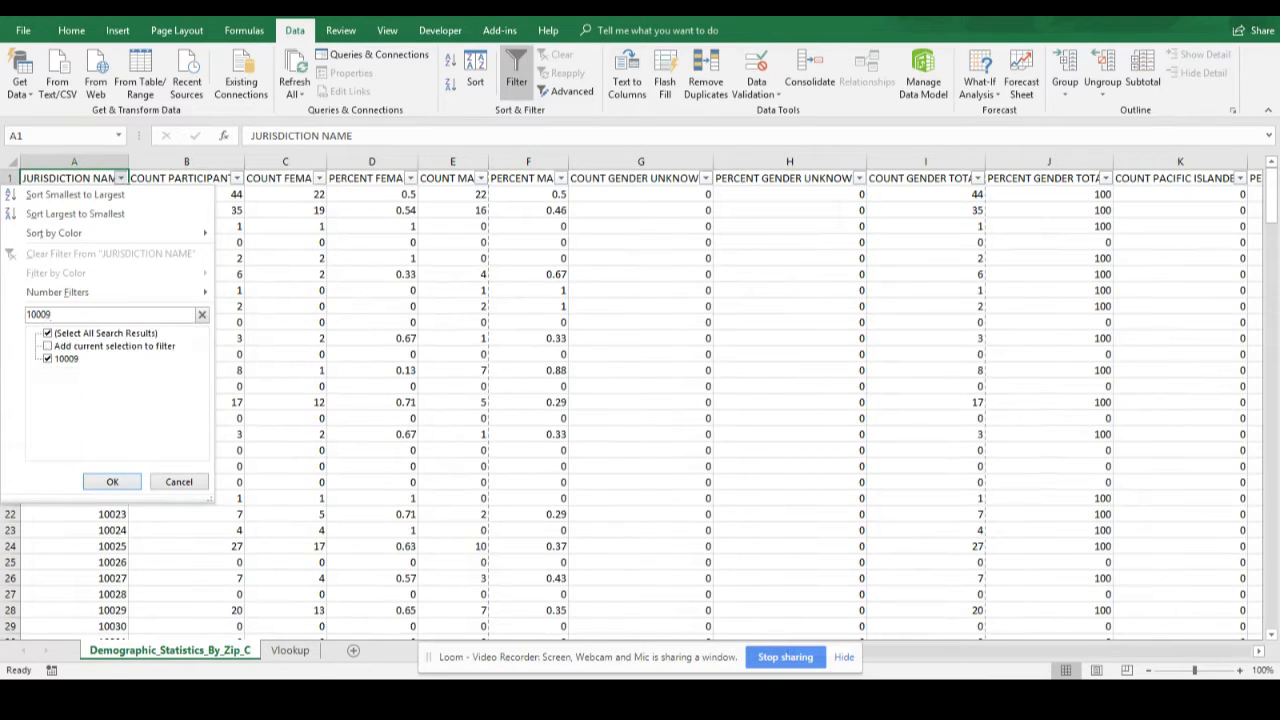
key(Return)
- Look along the filtered row for jurisdiction 10009 to find its COUNT PUBLIC ASSISTANCE TOTAL value
click(88, 198)
click(203, 183)
key(Right)
key(Right)
key(Right)
key(Right)
key(Right)
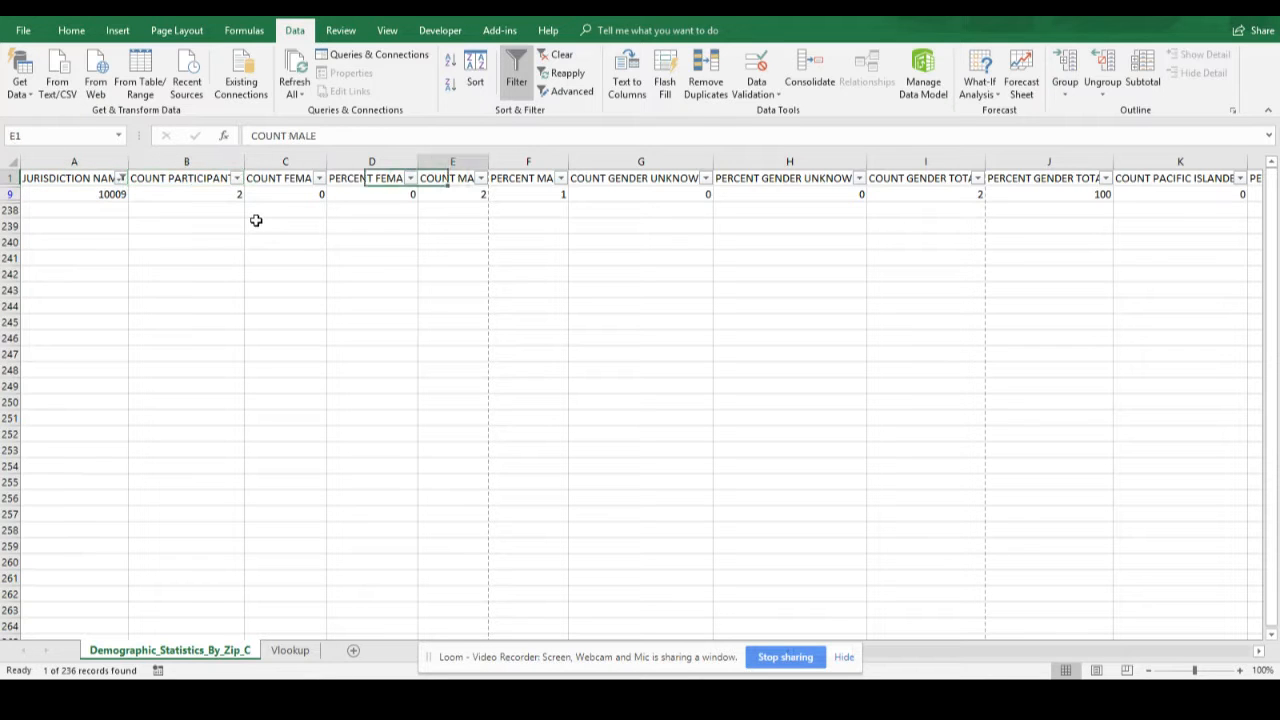
key(Right)
key(Right)
key(Right)
key(Right)
key(Right)
key(Right)
key(Right)
key(Right)
key(Right)
key(Right)
key(Right)
key(Right)
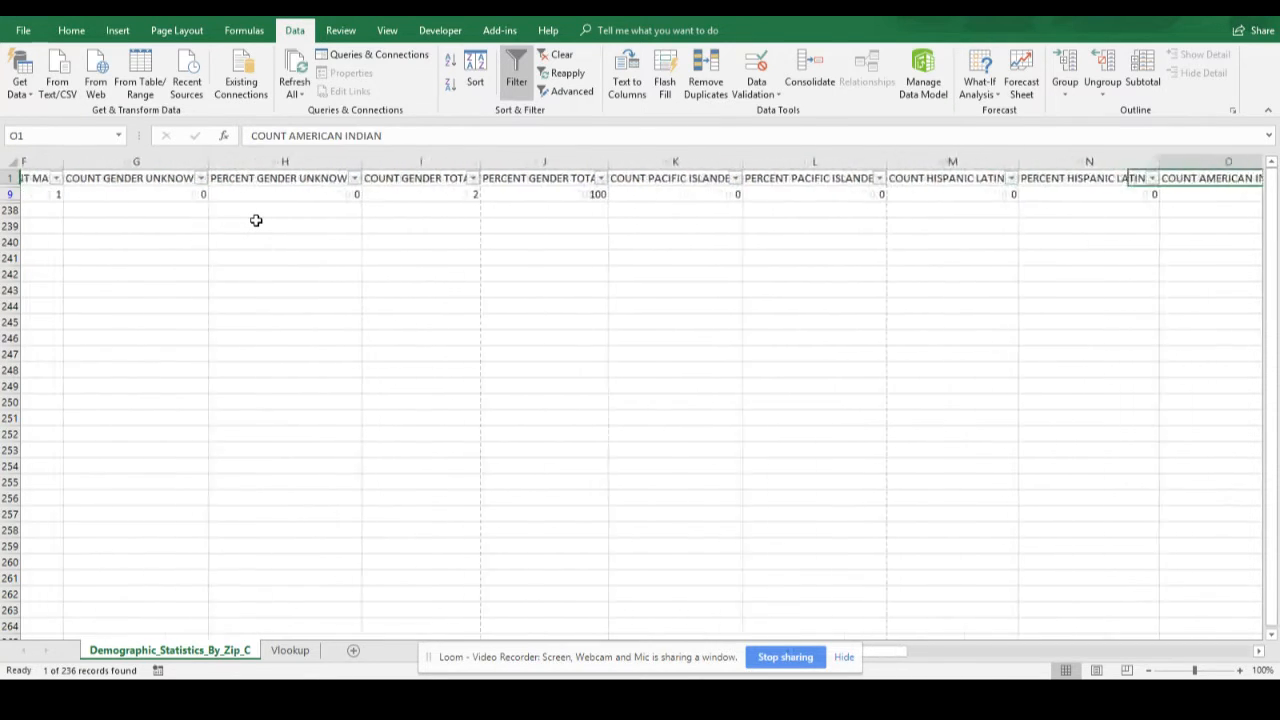
key(Right)
key(Right)
key(Right)
key(Right)
key(Right)
key(Right)
key(Right)
key(Right)
key(Right)
key(Right)
key(Right)
key(Right)
key(Right)
key(Right)
key(Right)
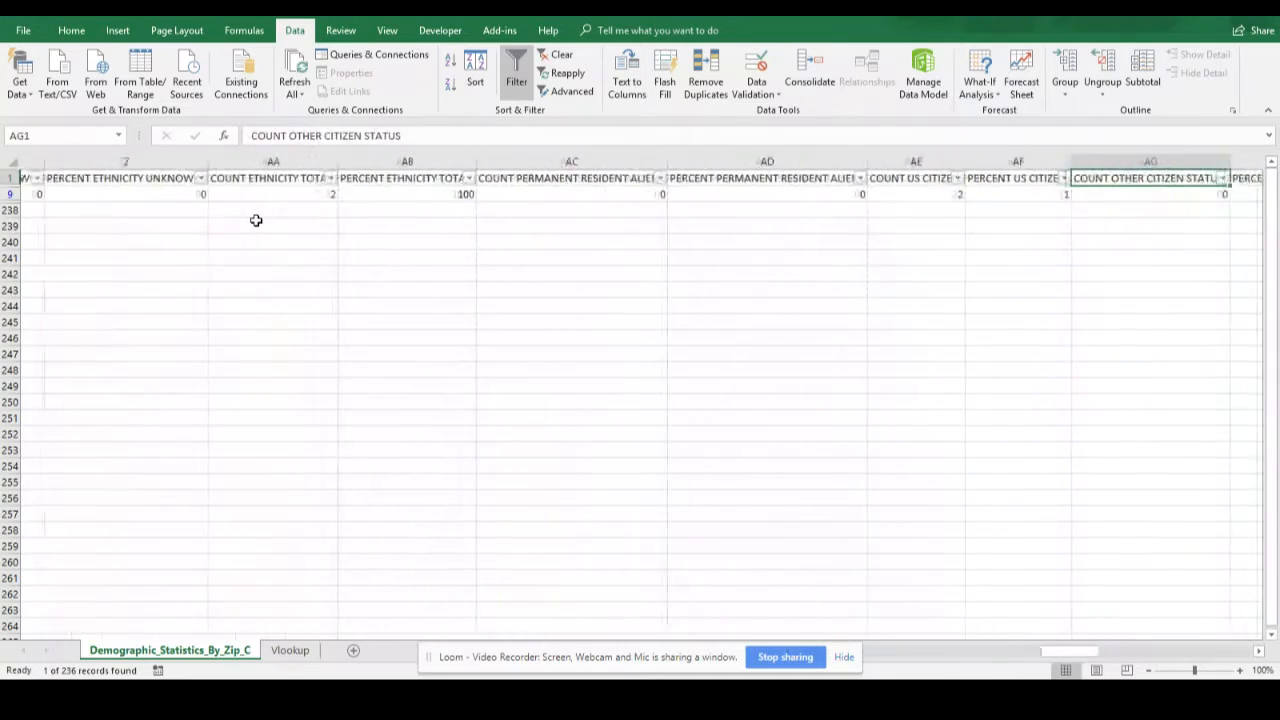
key(Right)
key(Right)
key(Right)
key(Right)
key(Right)
key(Right)
key(Right)
key(Right)
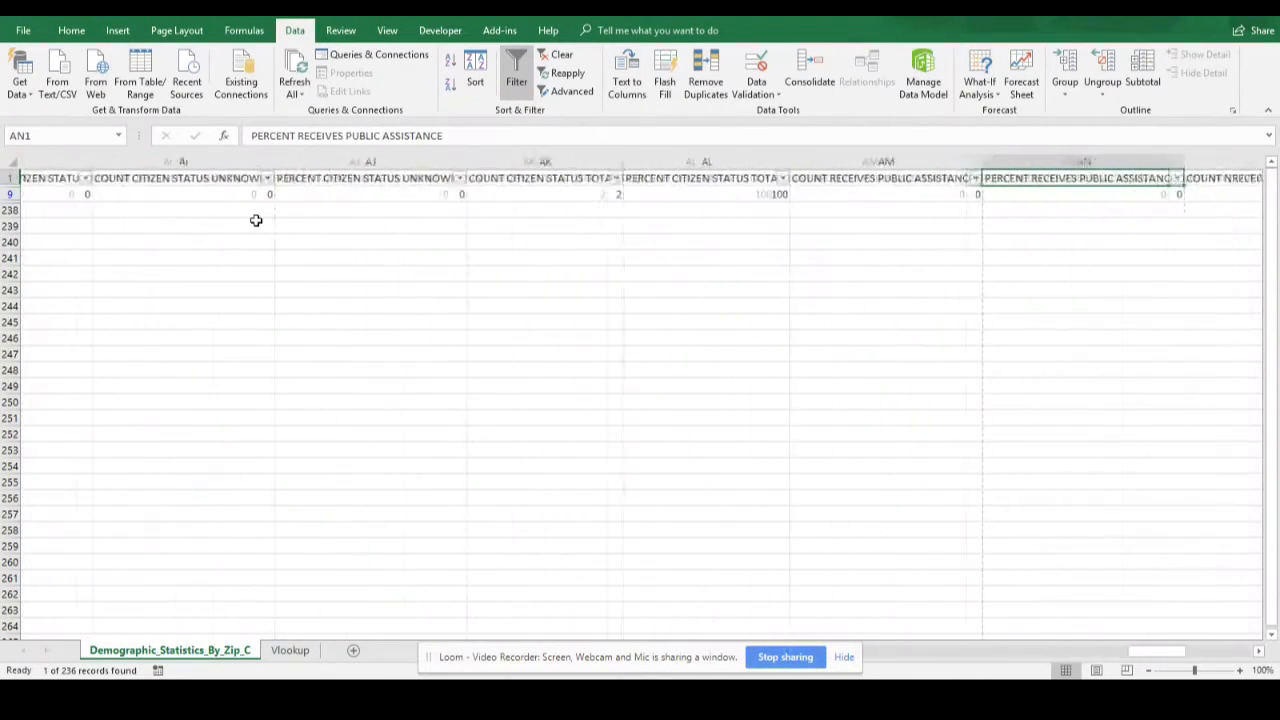
key(Right)
key(Right)
key(Right)
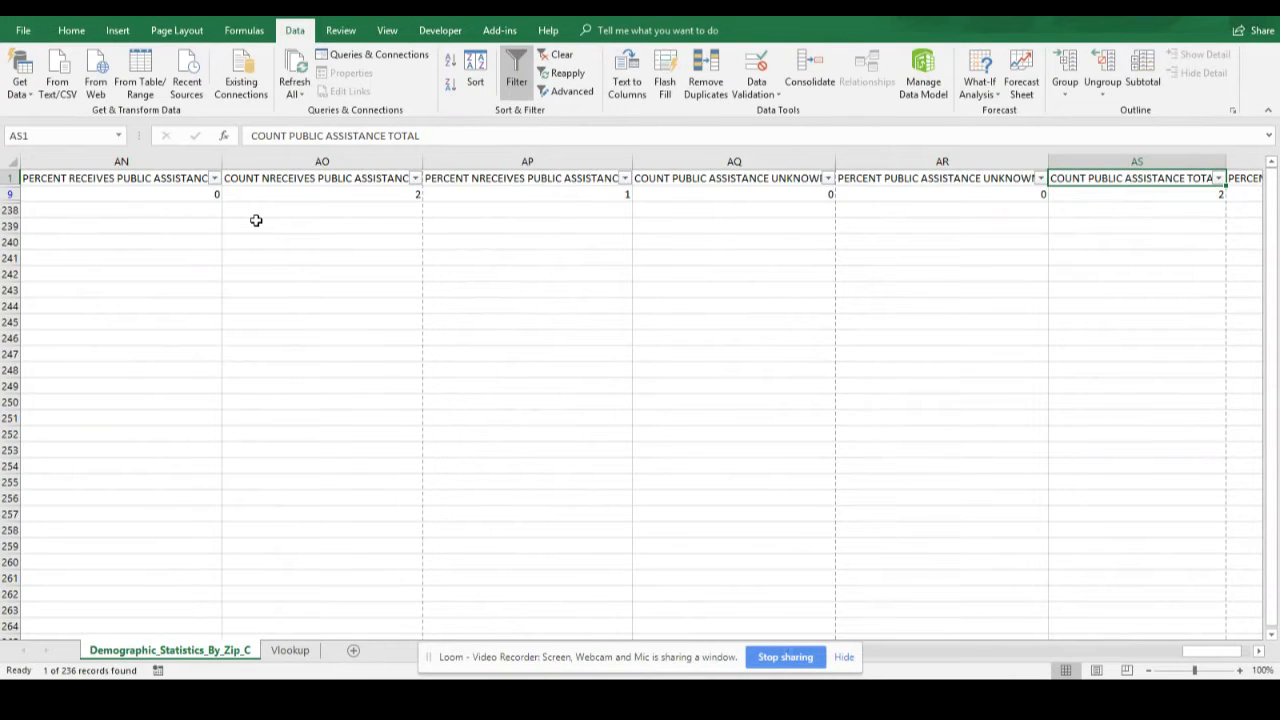
key(Down)
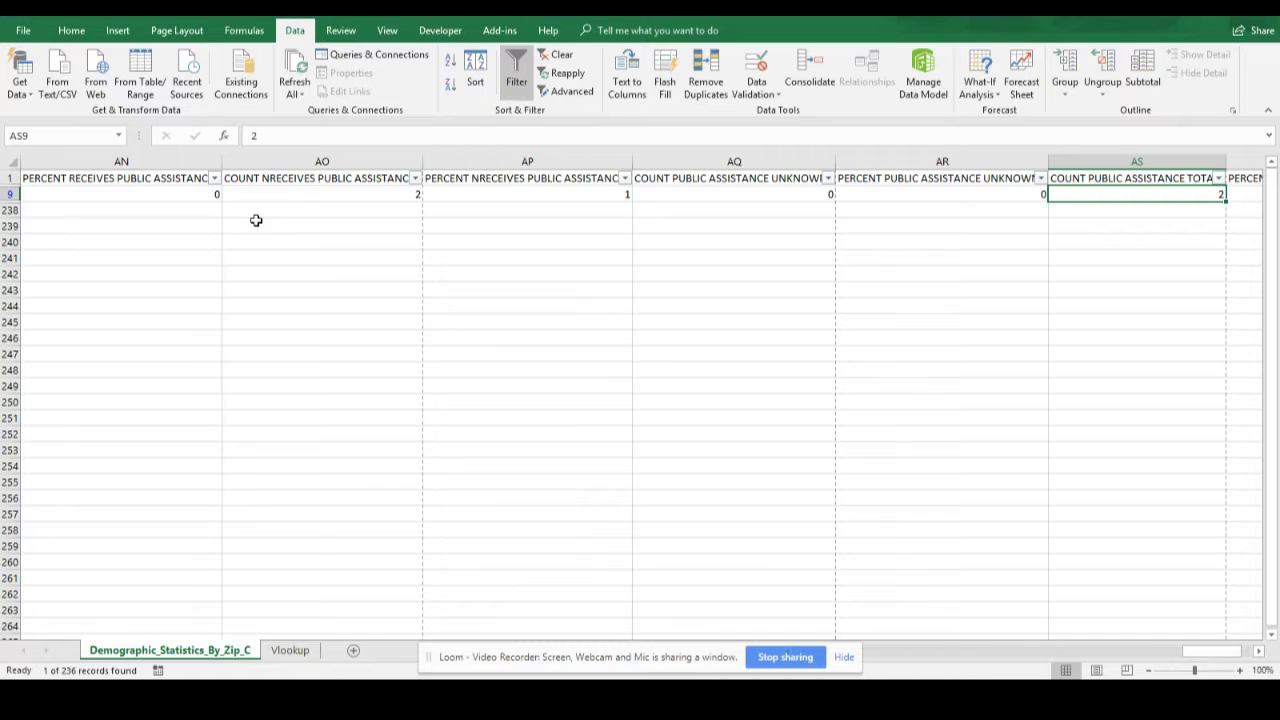
- Enter 2 as the COUNT PUBLIC ASSISTANCE TOTAL for jurisdiction 10009 on the Vlookup sheet
click(292, 658)
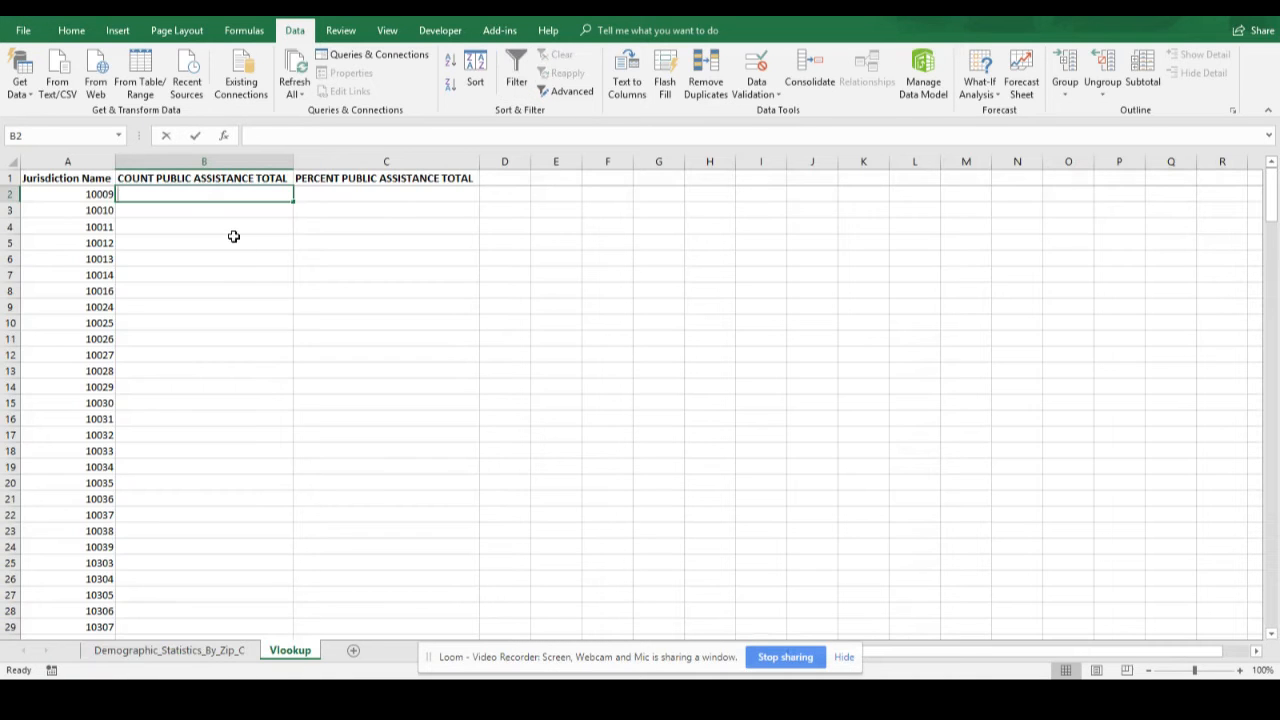
text(2)
key(Left)
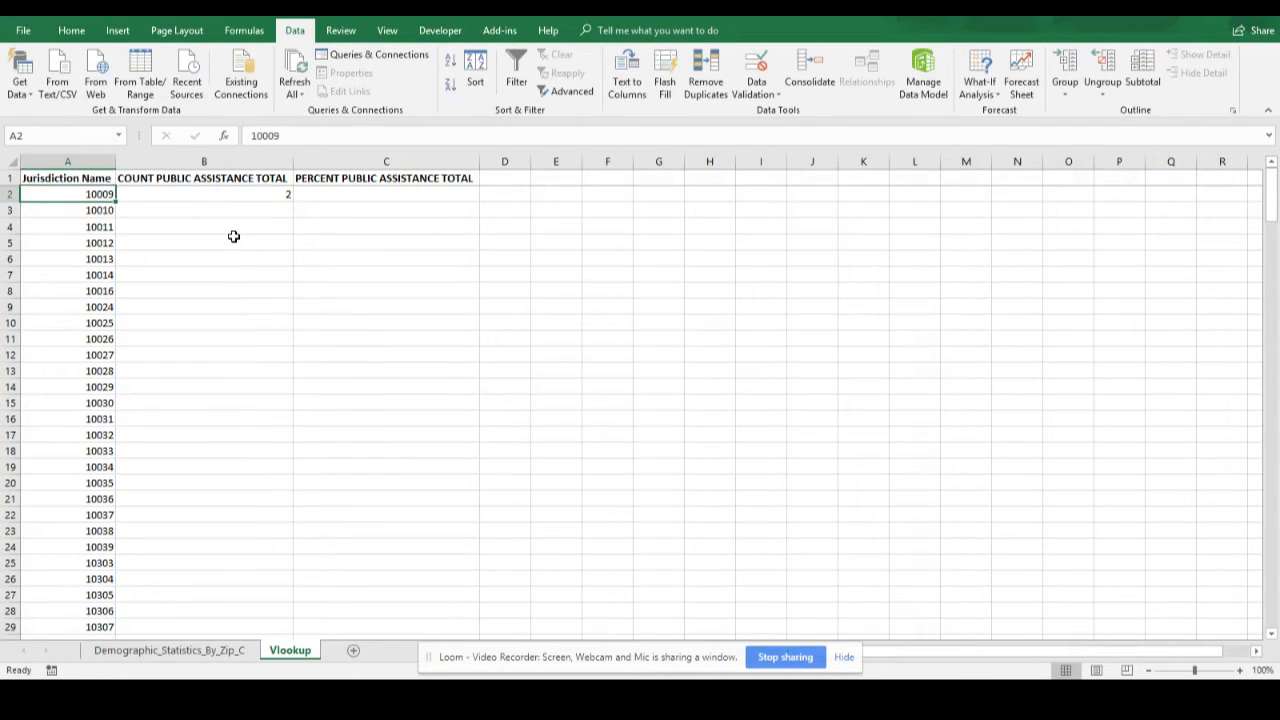
- Select the whole list of jurisdiction names on the Vlookup sheet to check how many entries it holds
key(ctrl+shift+Down)
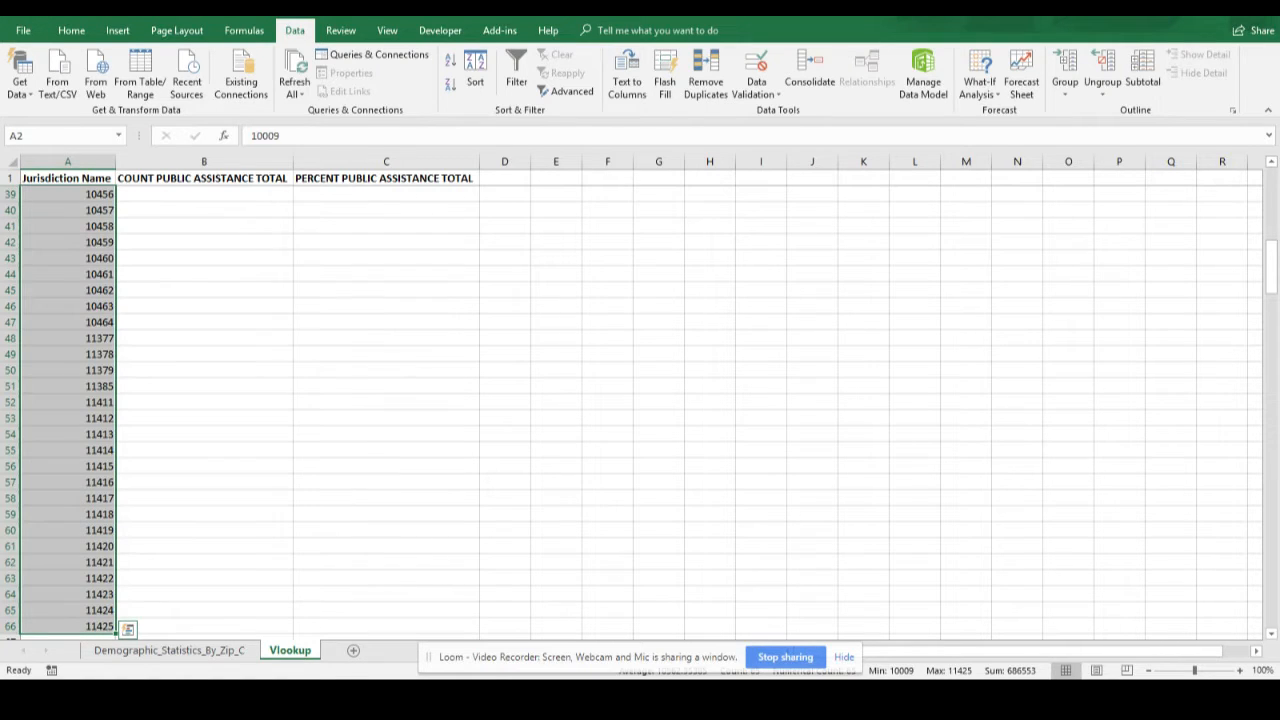
click(844, 657)
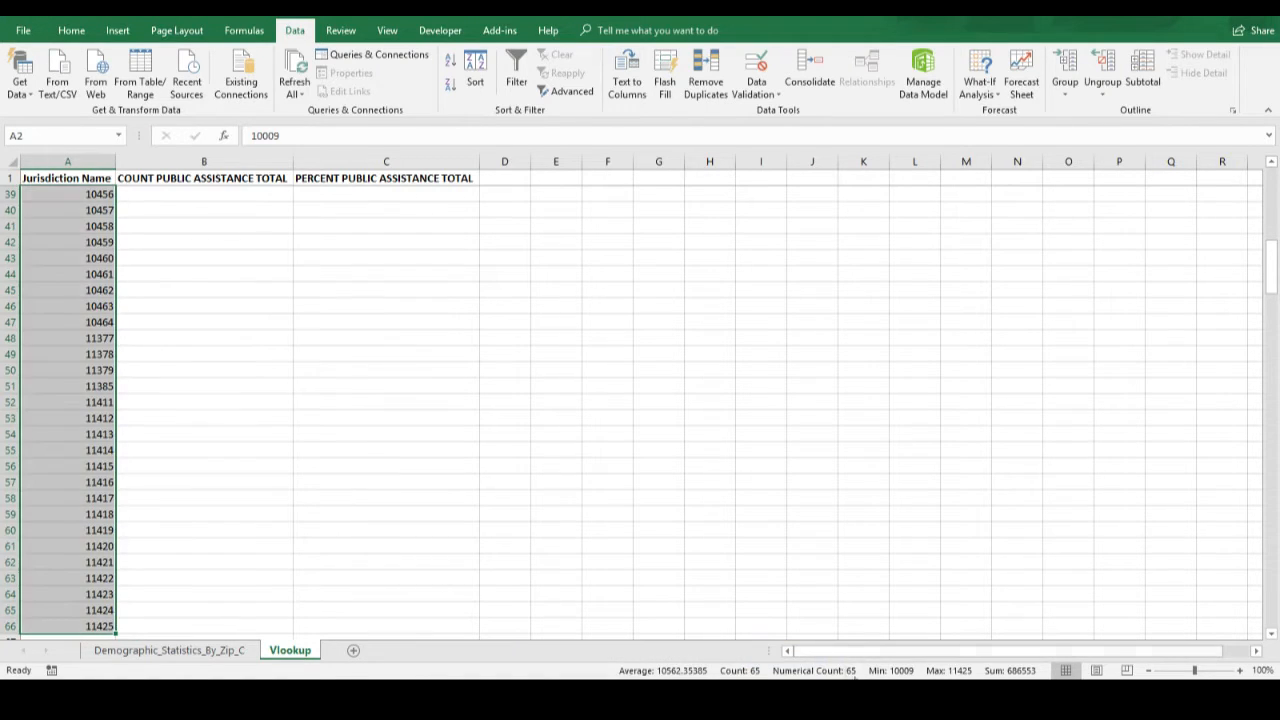
scroll(180, 563, up, 12)
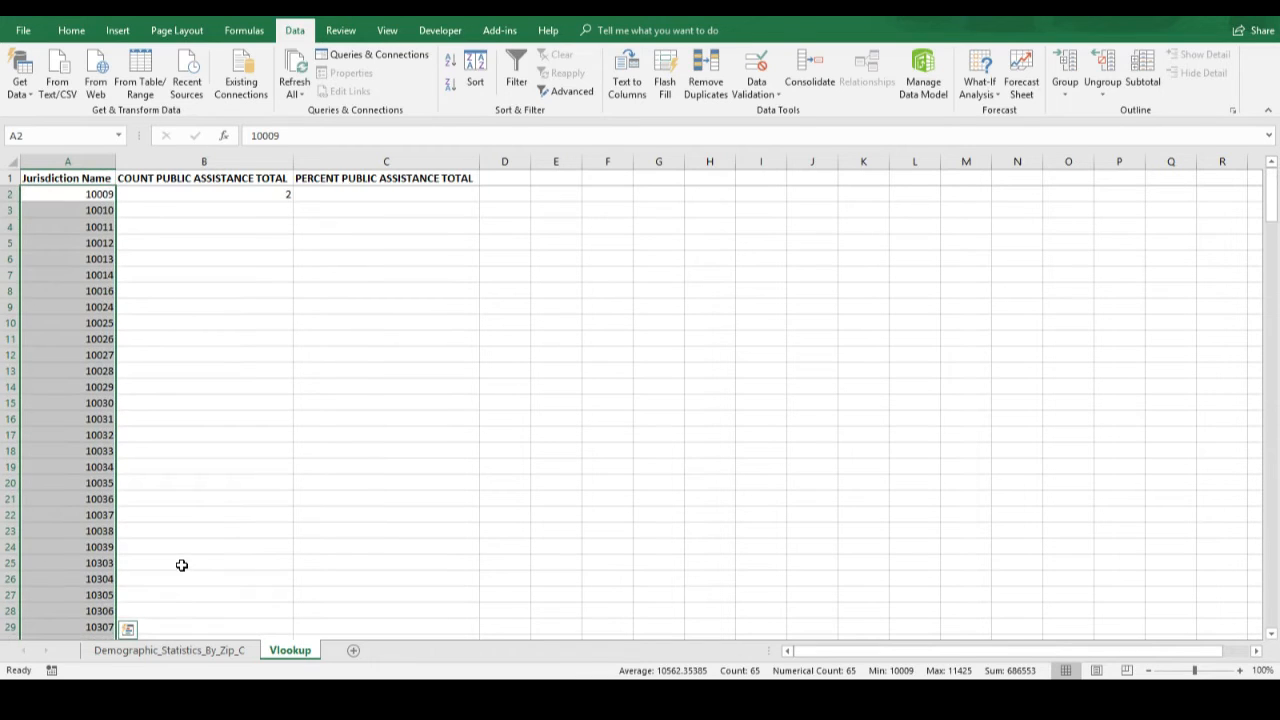
click(166, 194)
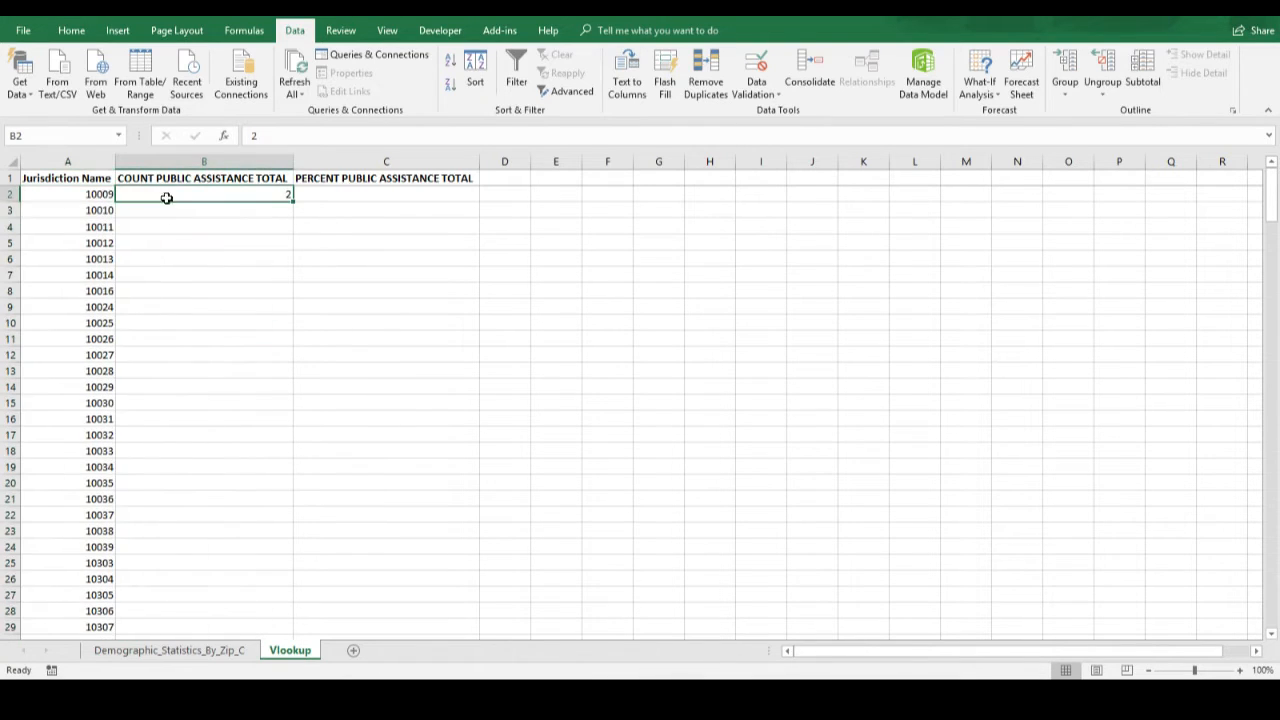
- Remove the filters from the Demographic_Statistics_By_Zip_C sheet so all jurisdictions are listed again
click(230, 652)
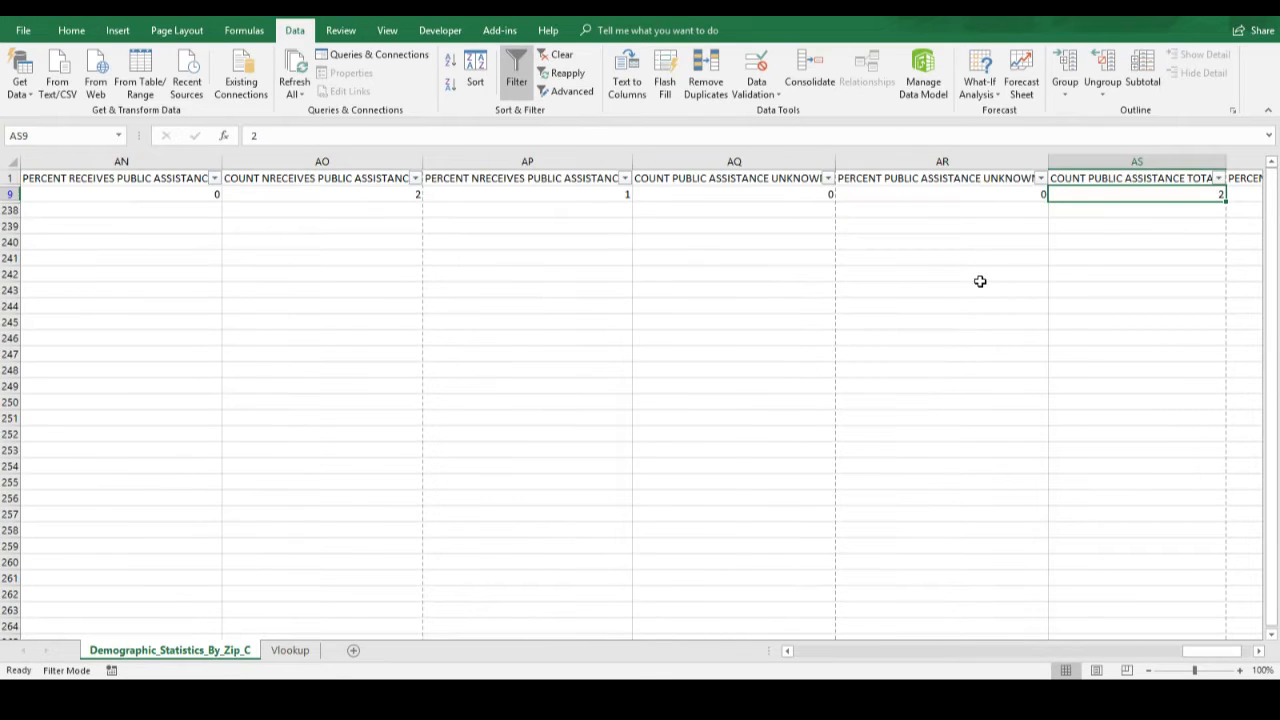
key(Left)
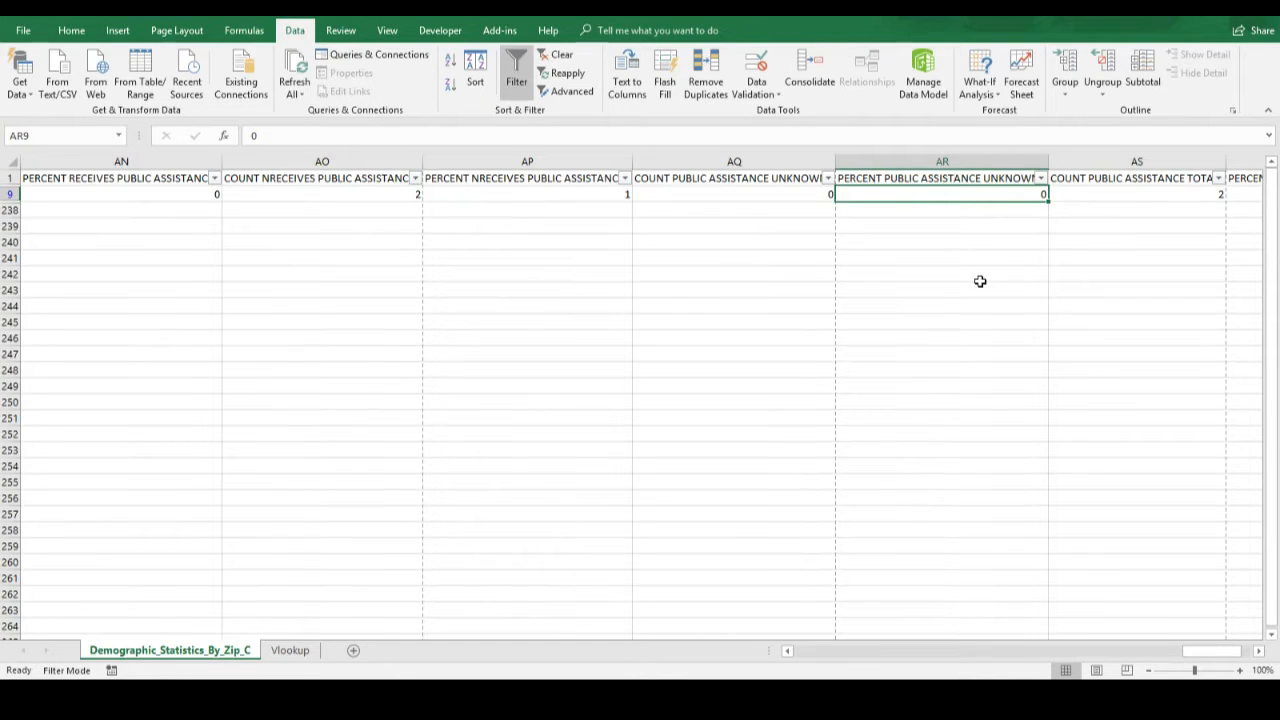
key(ctrl+shift+Left)
click(82, 196)
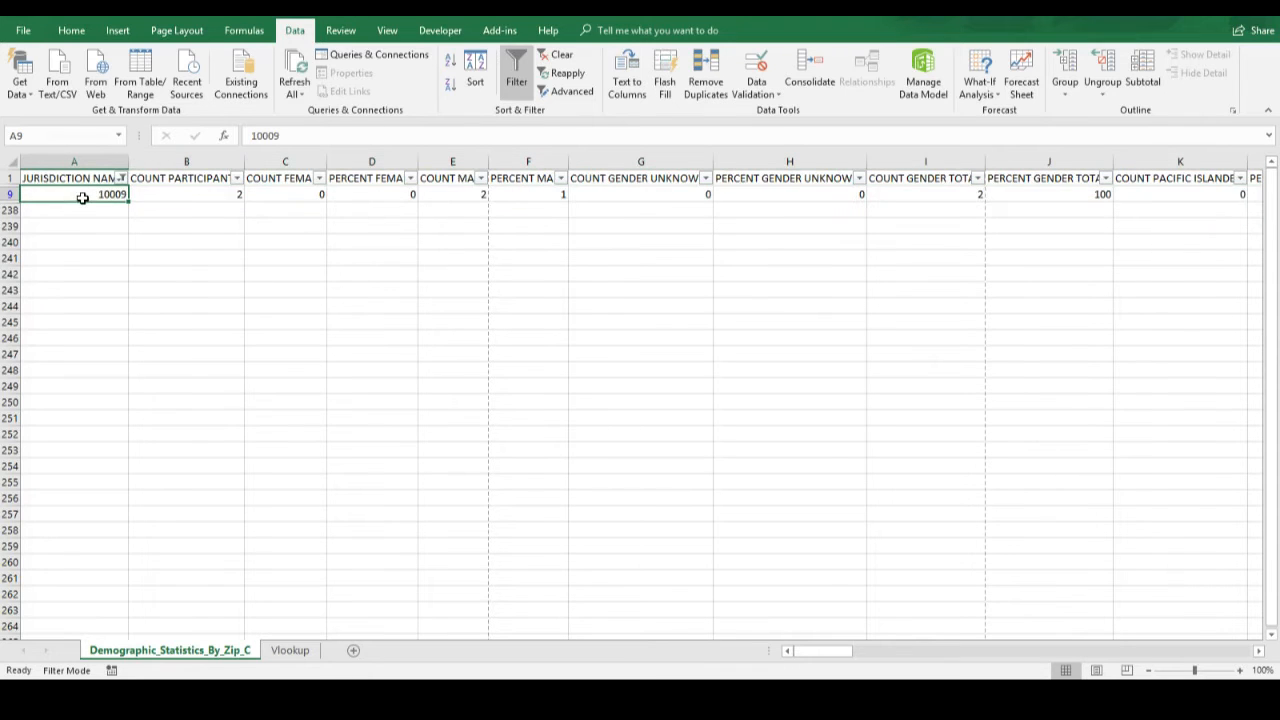
click(78, 181)
click(517, 82)
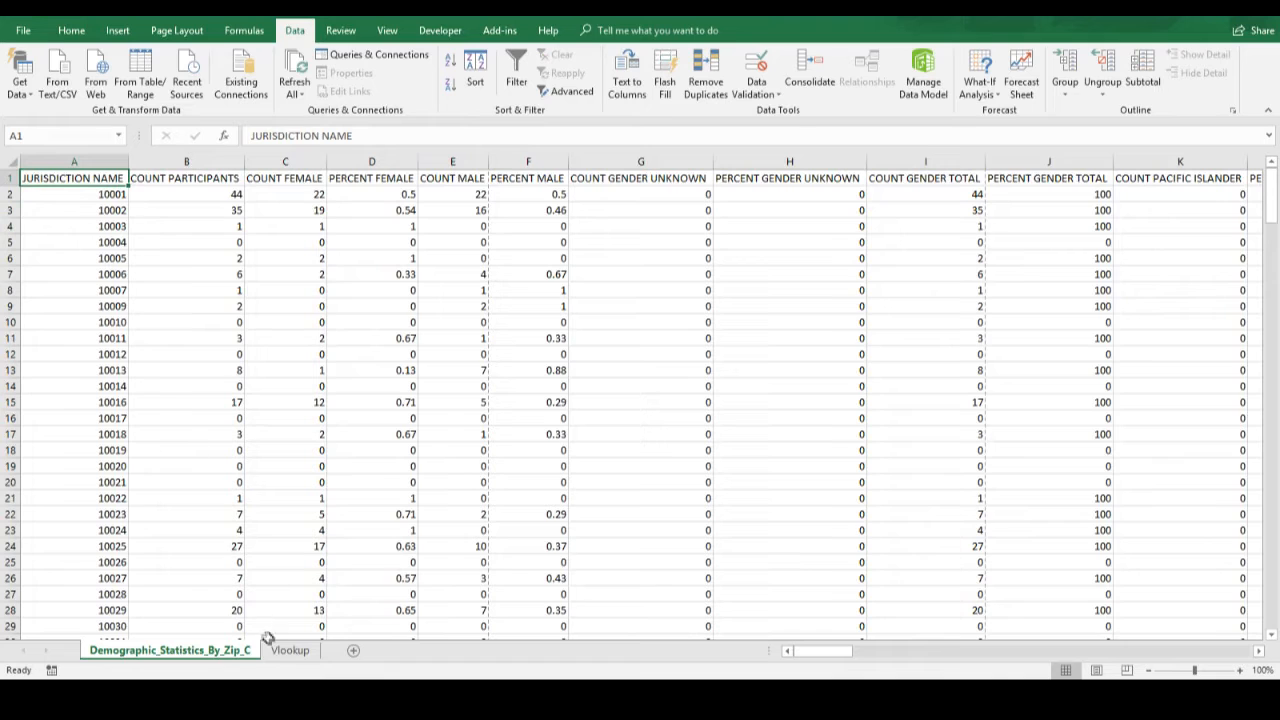
- Switch to the Vlookup sheet with the list of jurisdictions
click(291, 652)
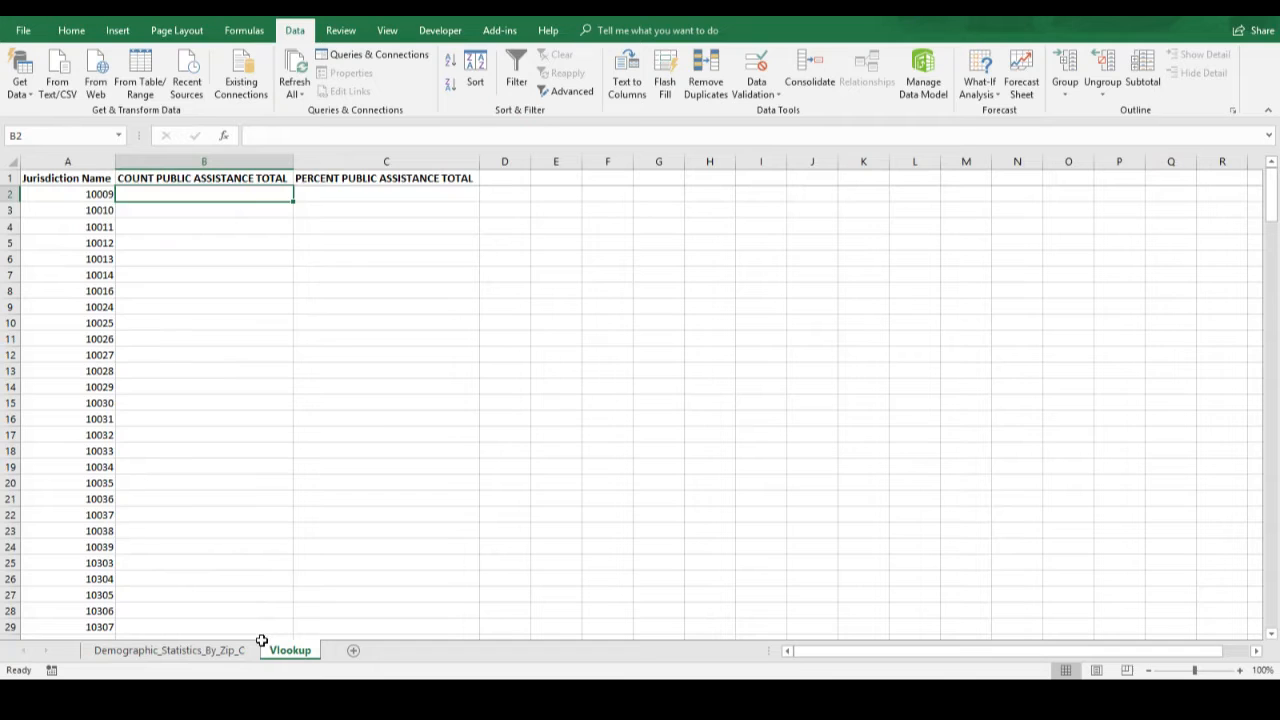
text(=v)
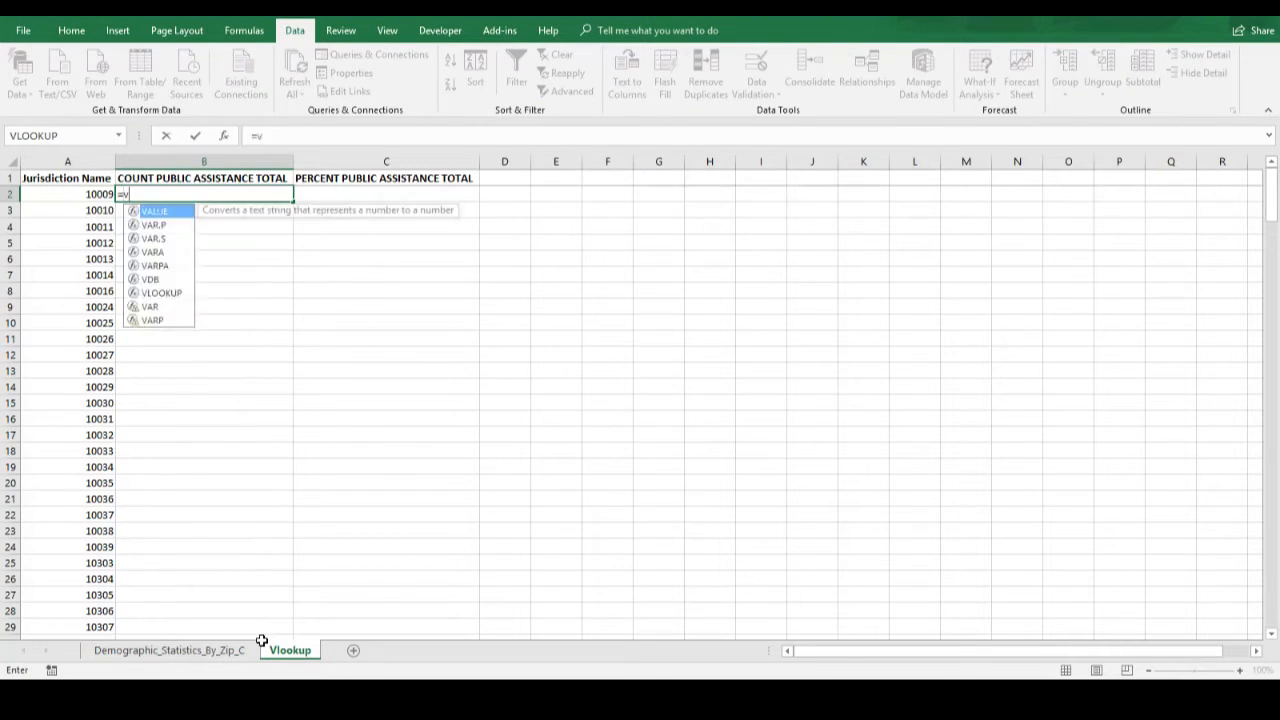
text(lookup()
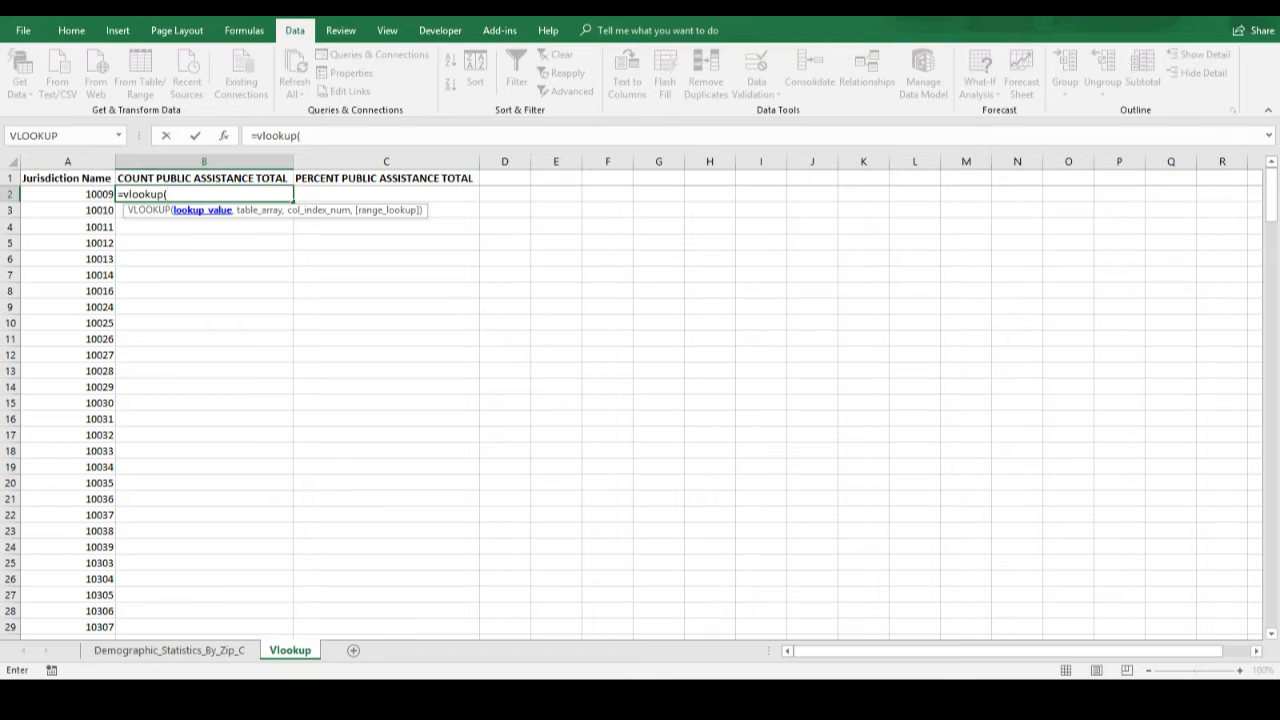
click(94, 199)
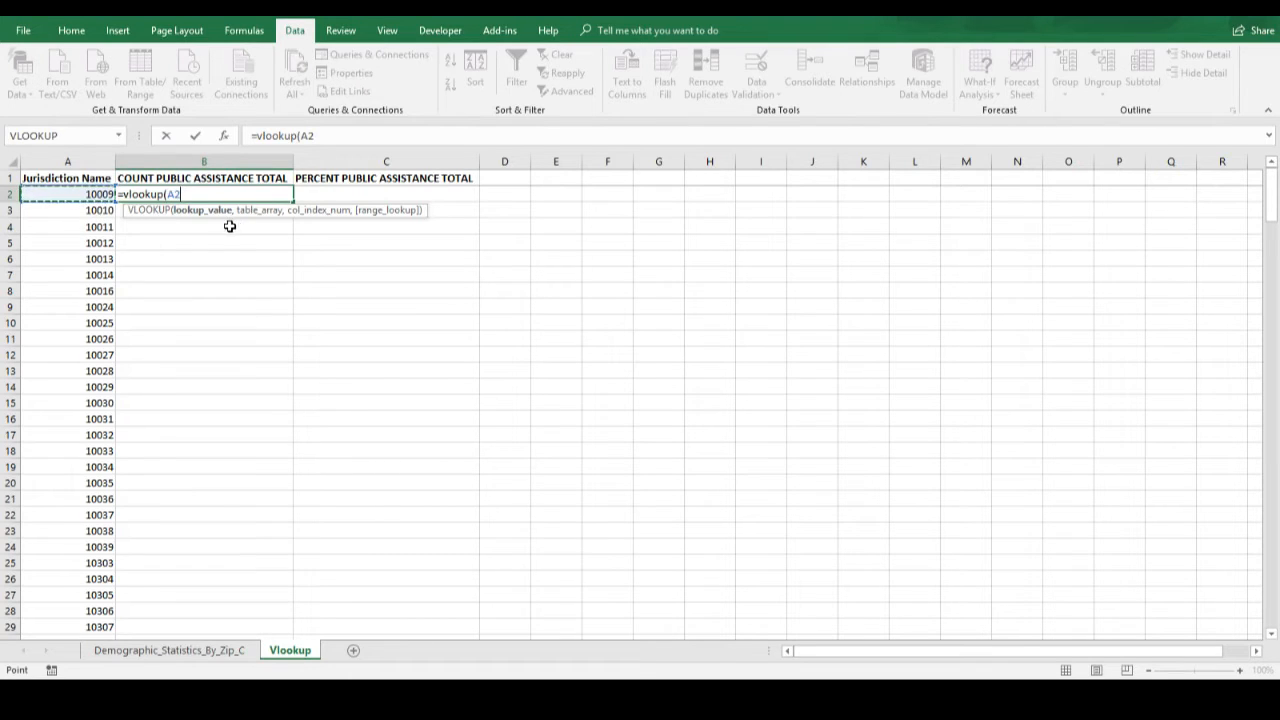
text(,)
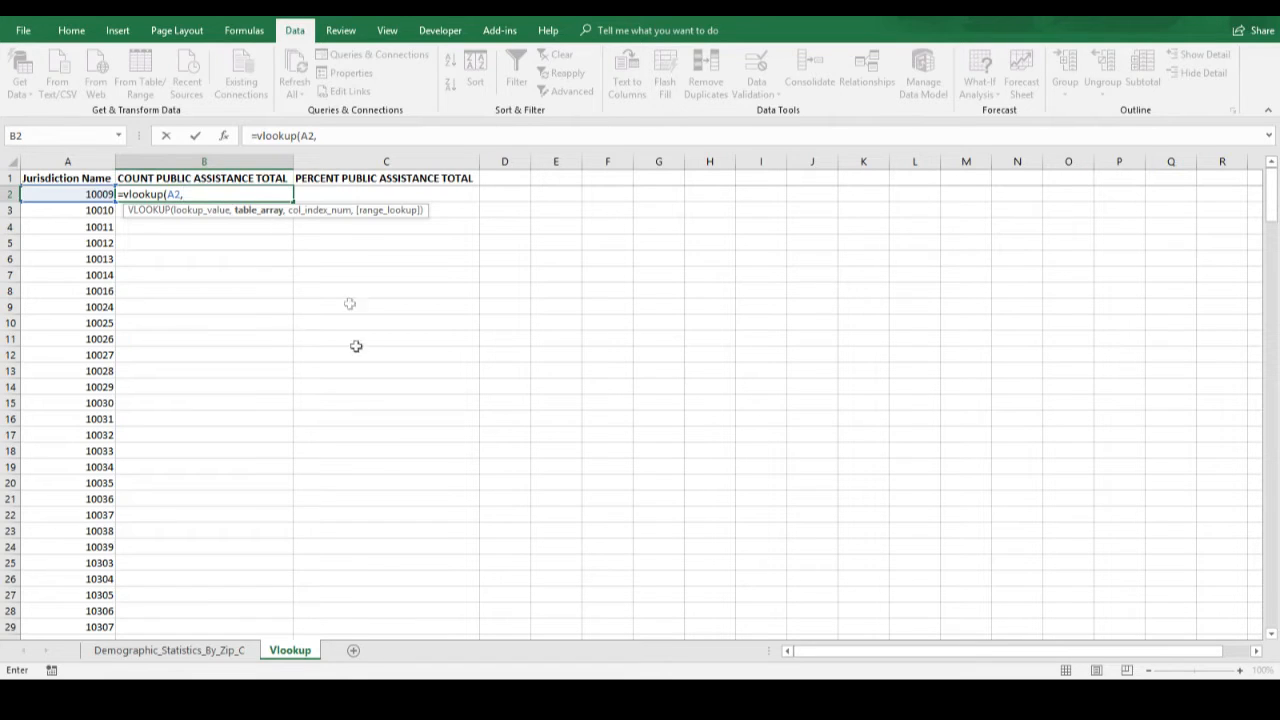
click(183, 658)
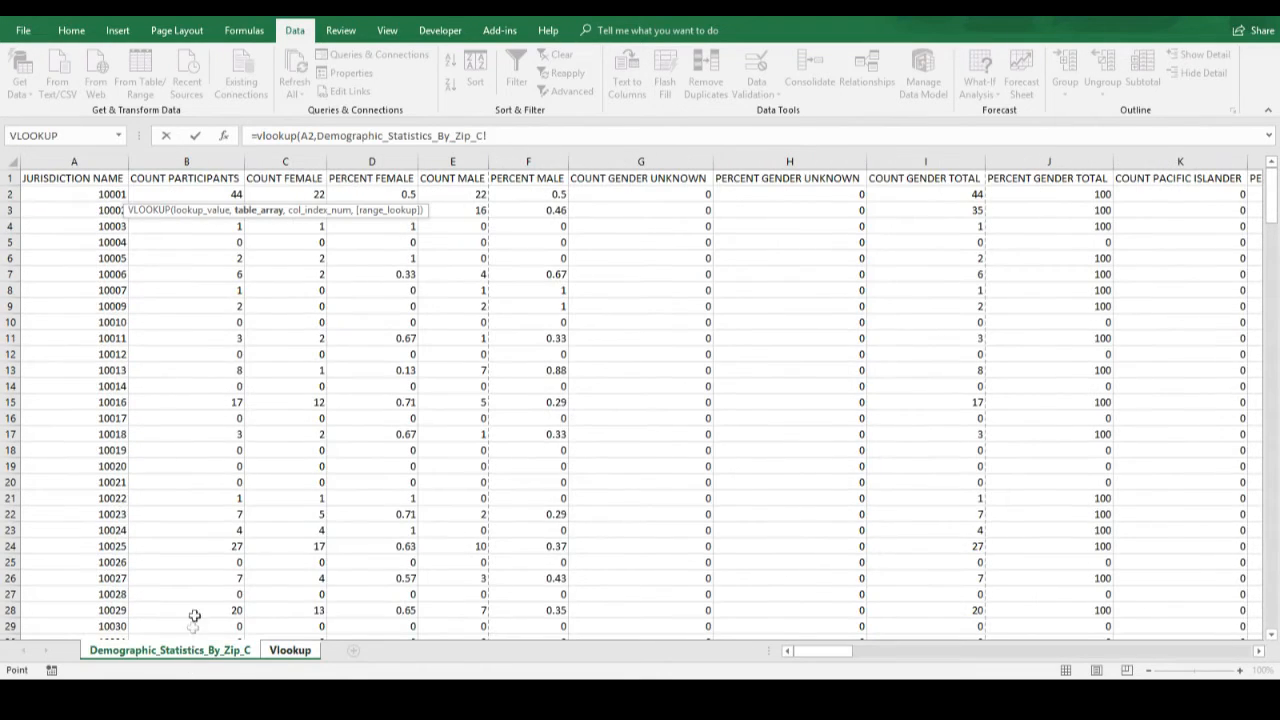
click(96, 167)
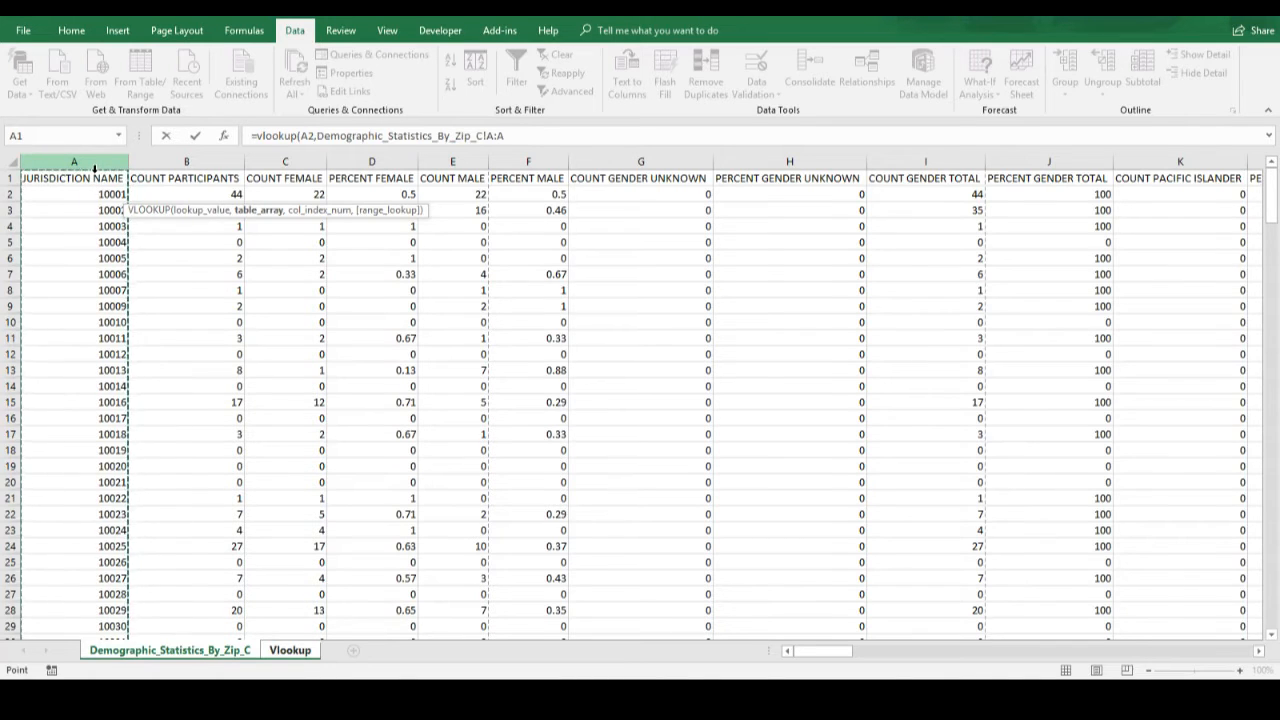
key(ctrl+shift+Right)
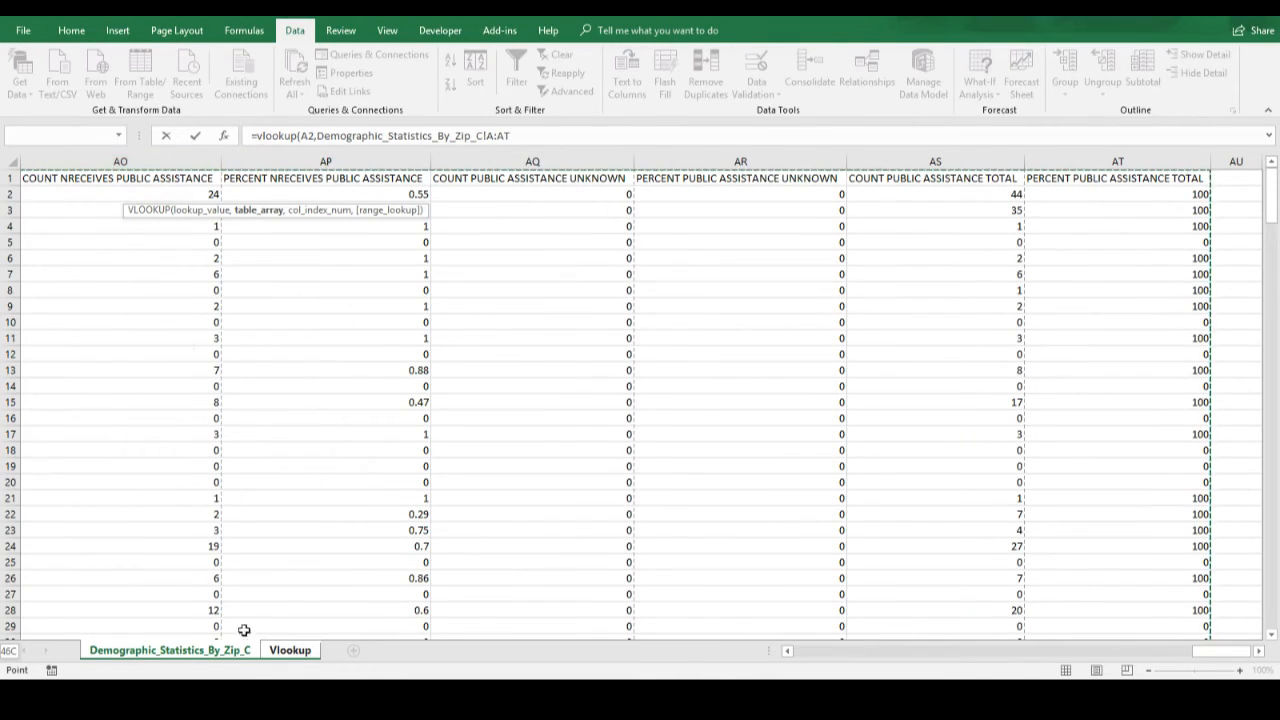
click(290, 650)
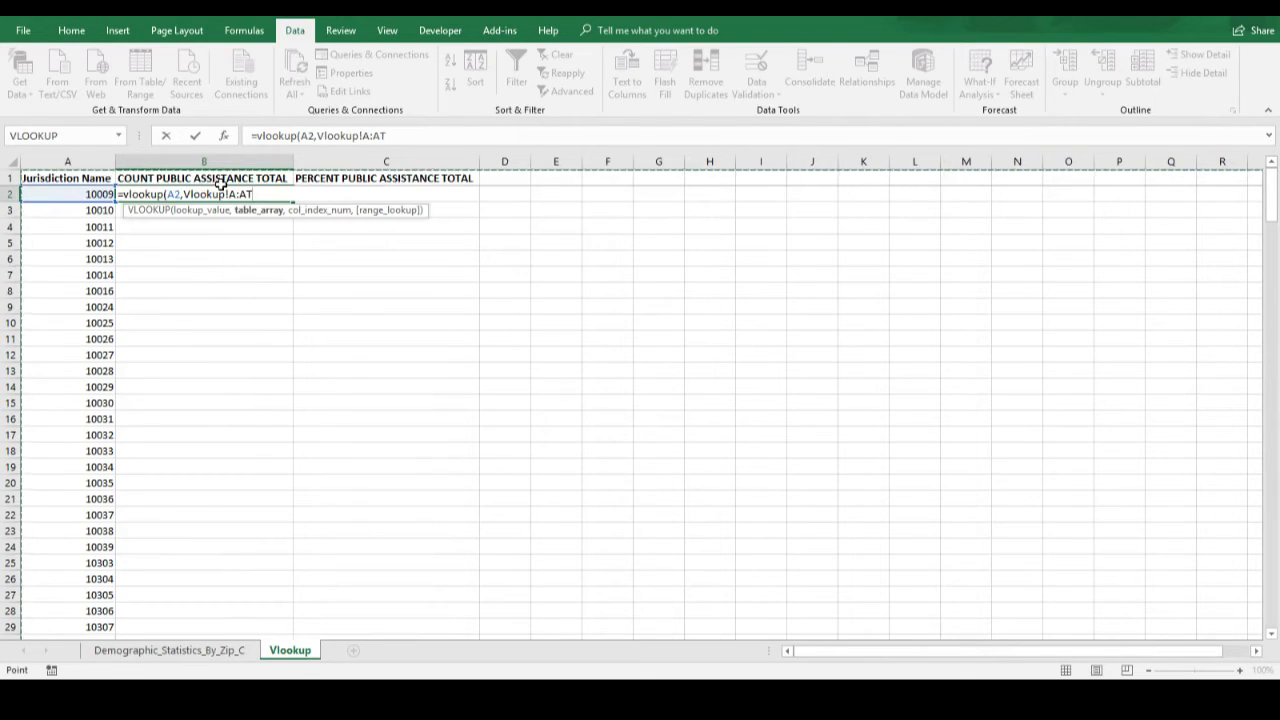
click(205, 652)
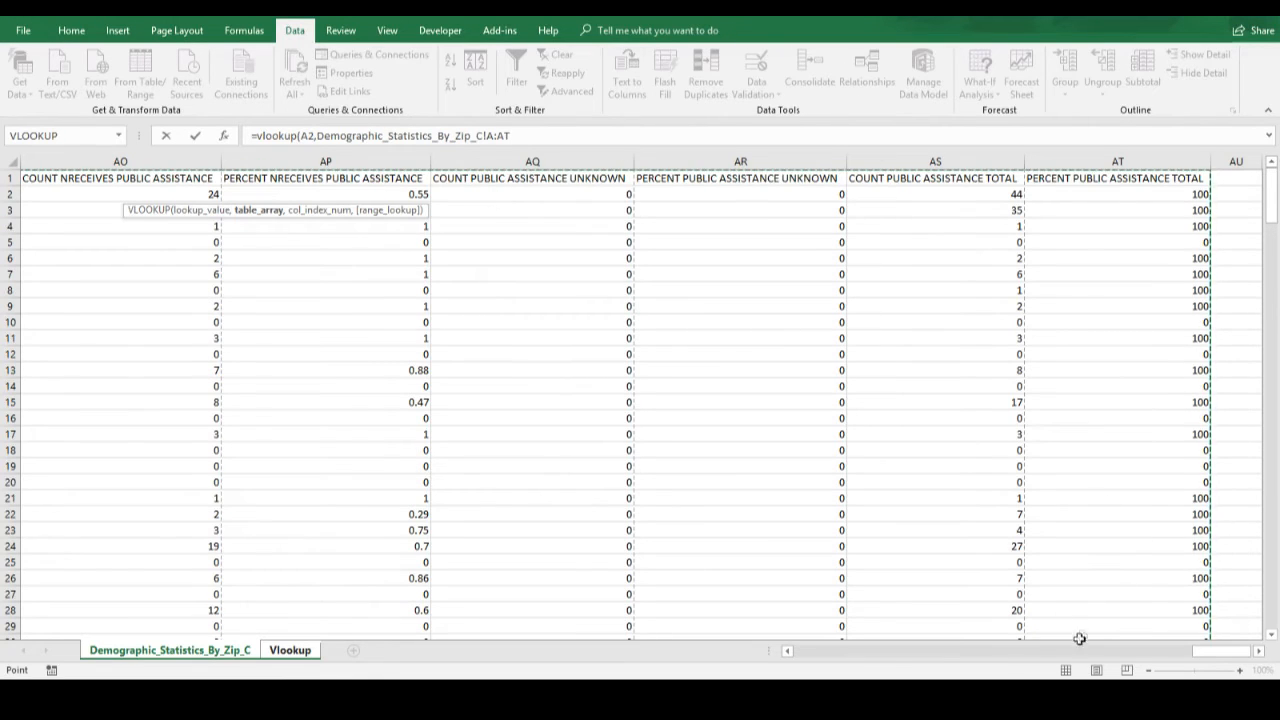
click(821, 652)
click(821, 652)
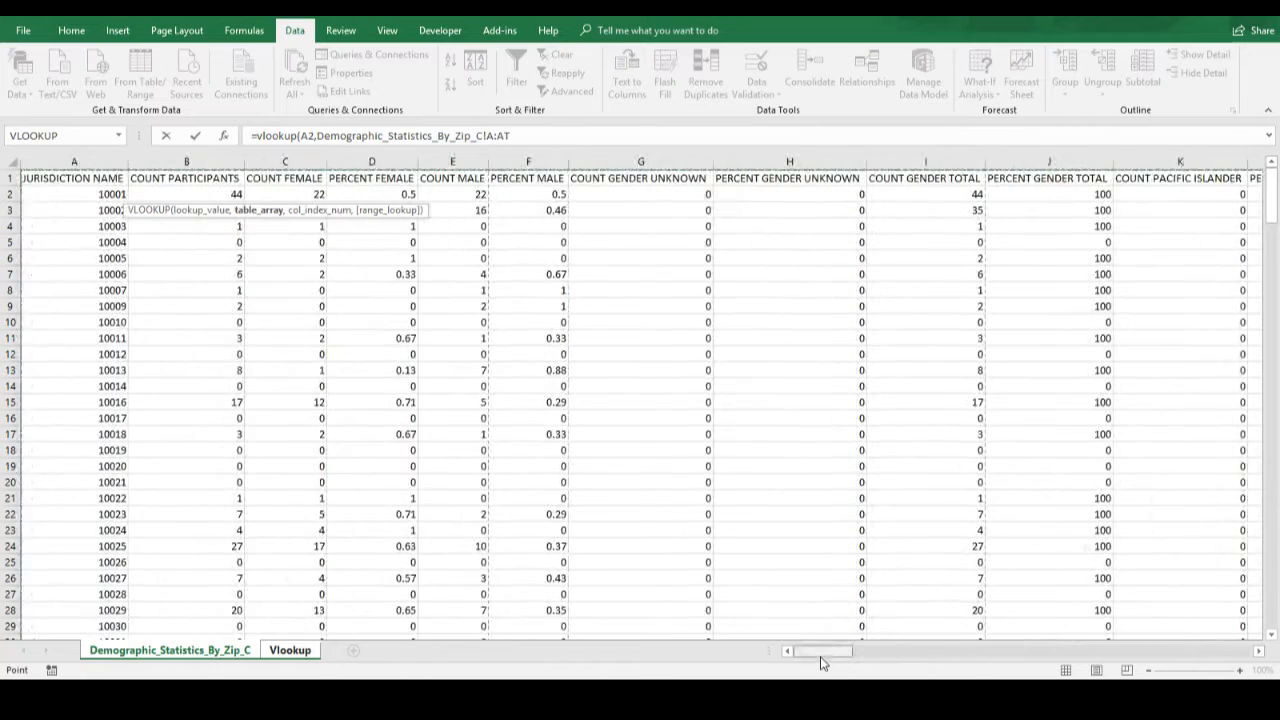
key(Escape)
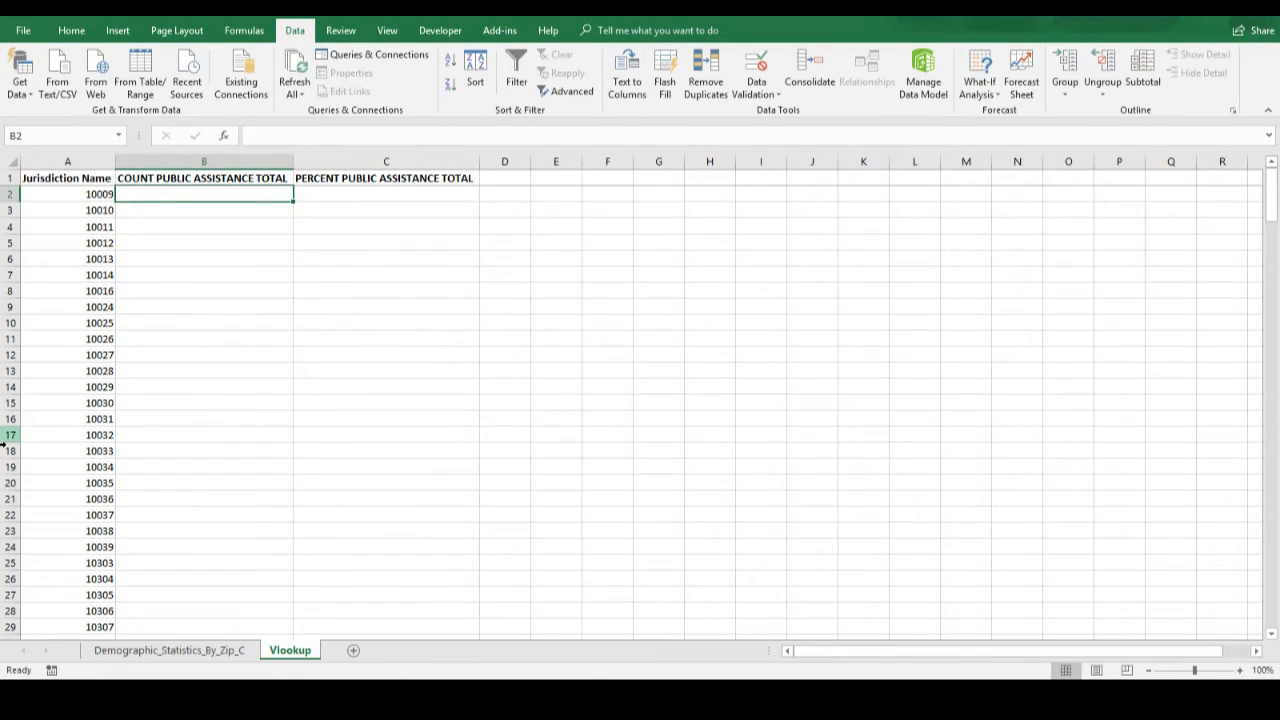
- Begin a VLOOKUP formula in B2 with A2 as the lookup value and Demographic_Statistics_By_Zip_C!A1:AT237 as the table array
text(=vlookup()
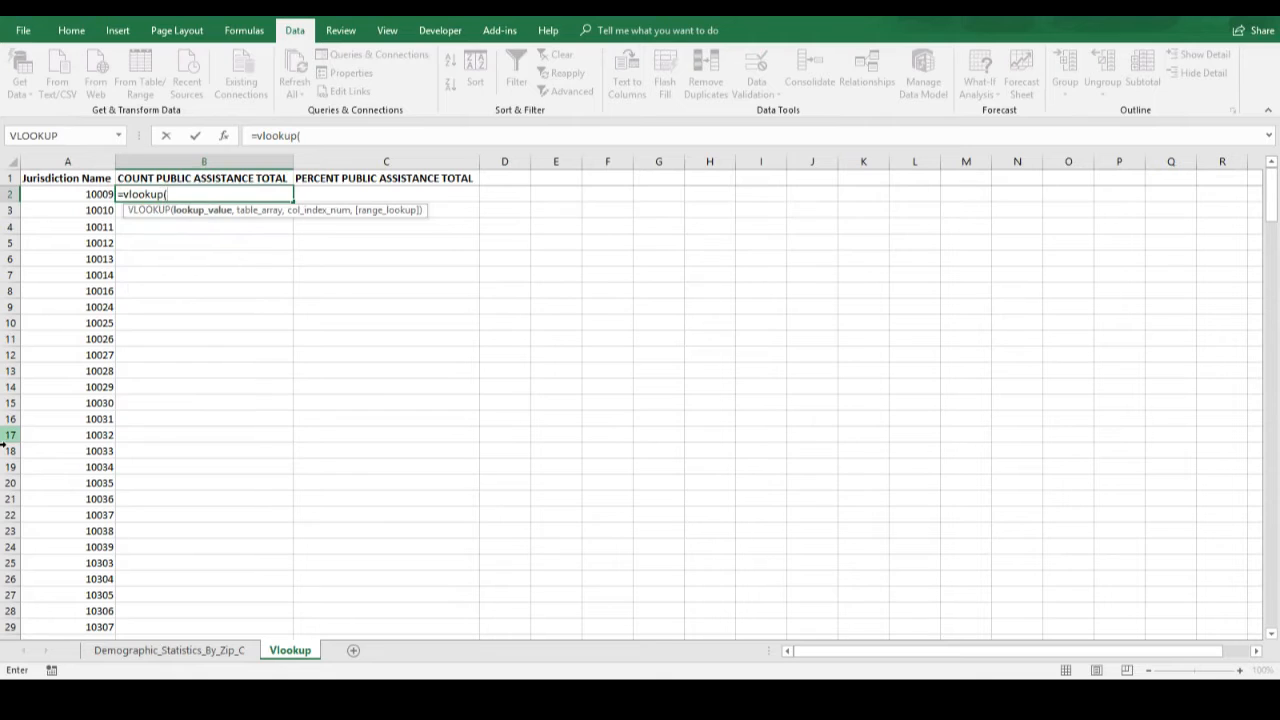
key(Left)
text(,)
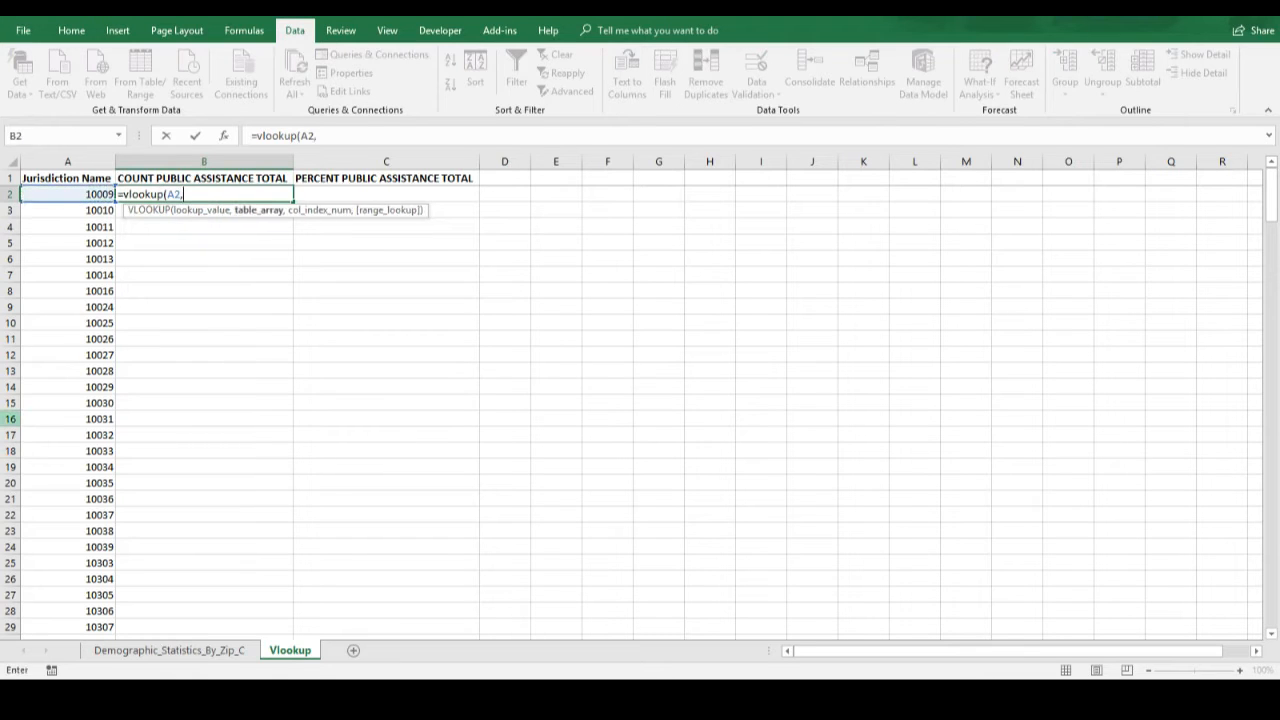
click(232, 652)
click(42, 184)
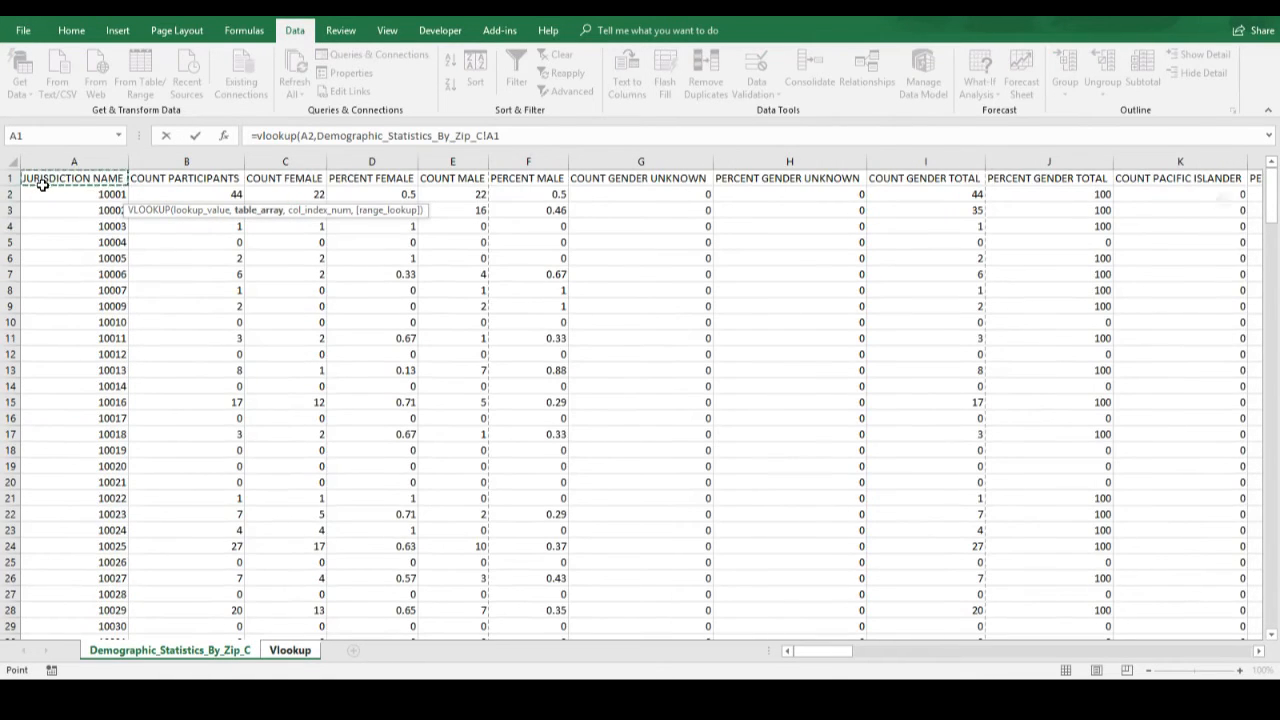
key(ctrl+shift+End)
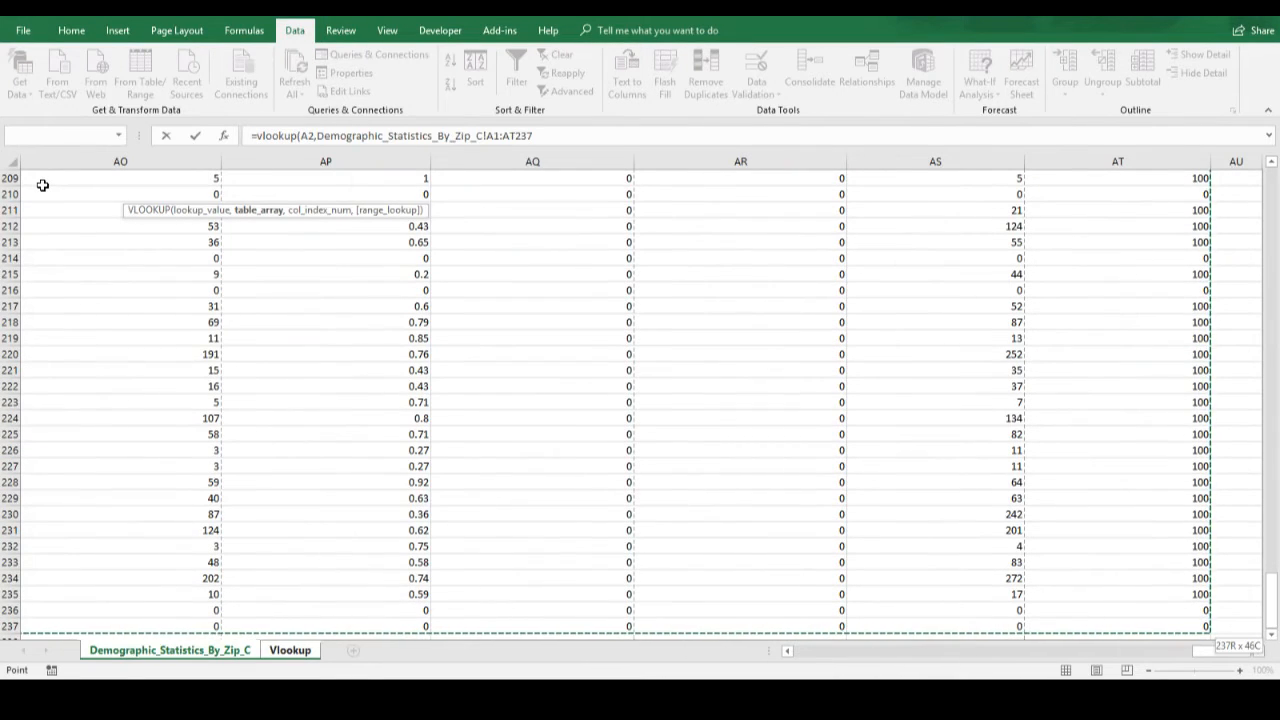
text(,)
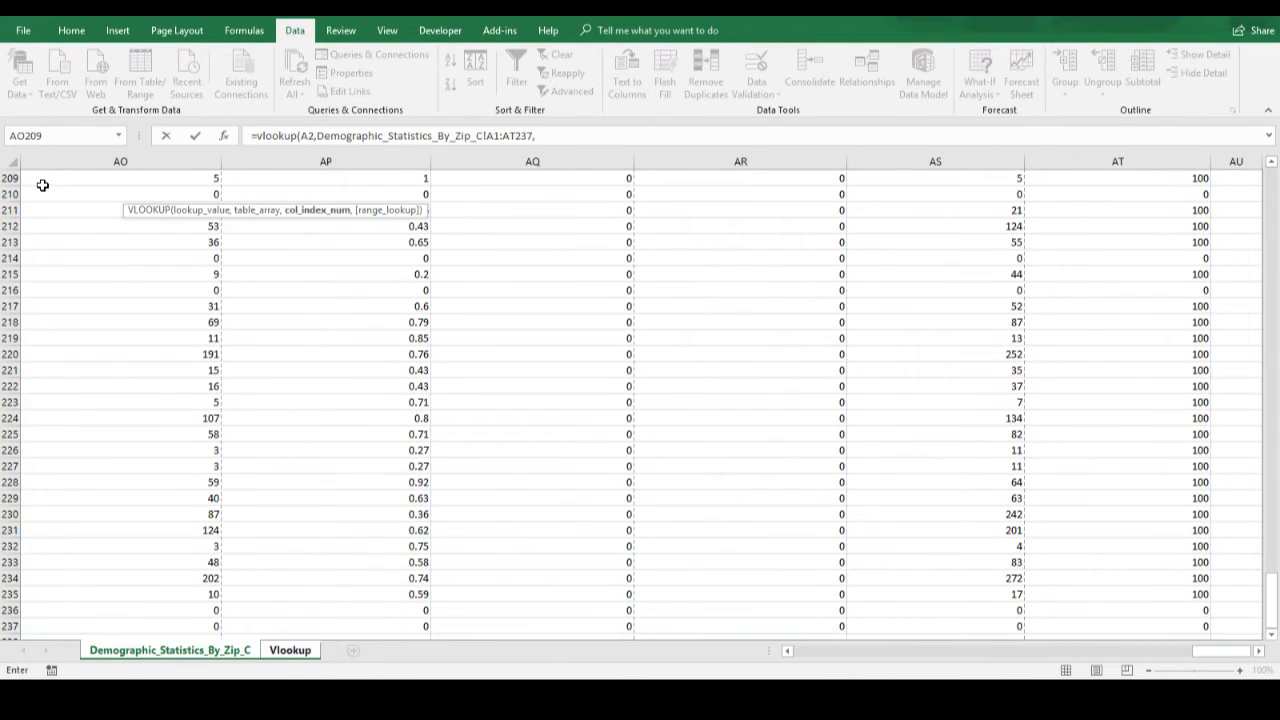
- Complete the VLOOKUP in B2 with column index 45, for COUNT PUBLIC ASSISTANCE TOTAL, and FALSE for an exact match
drag(1272, 602, 1276, 165)
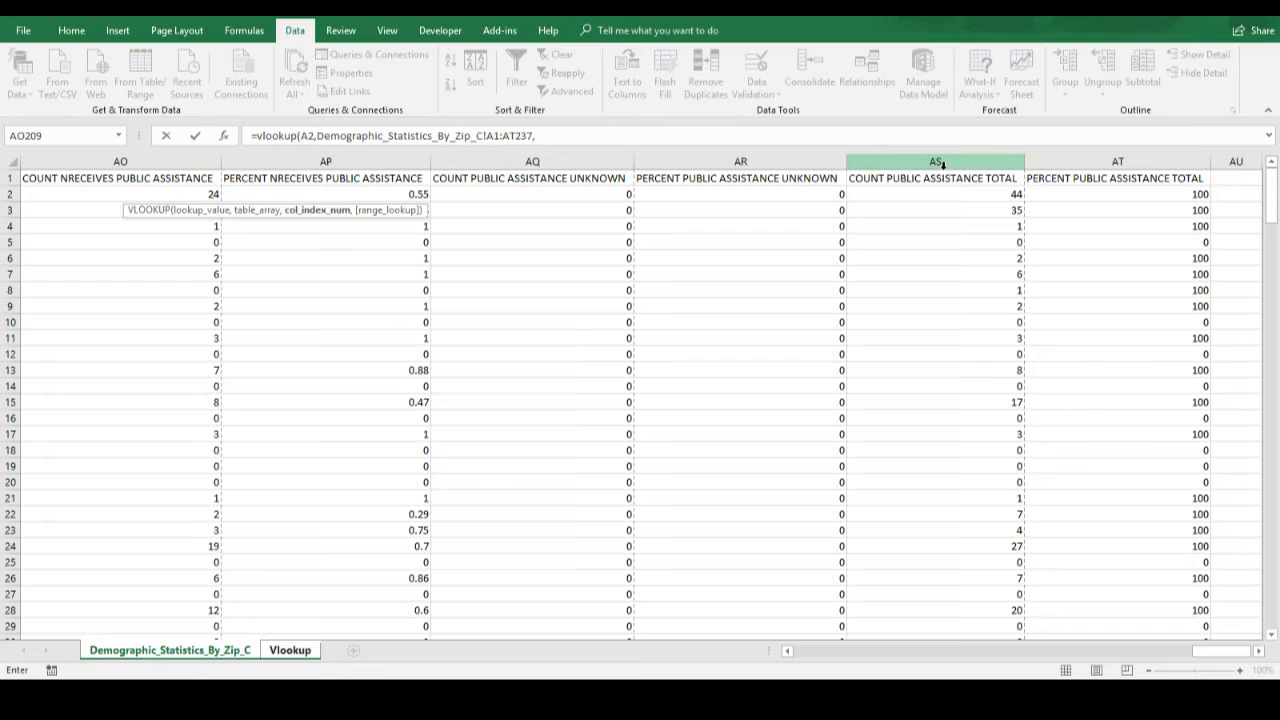
drag(1222, 651, 641, 615)
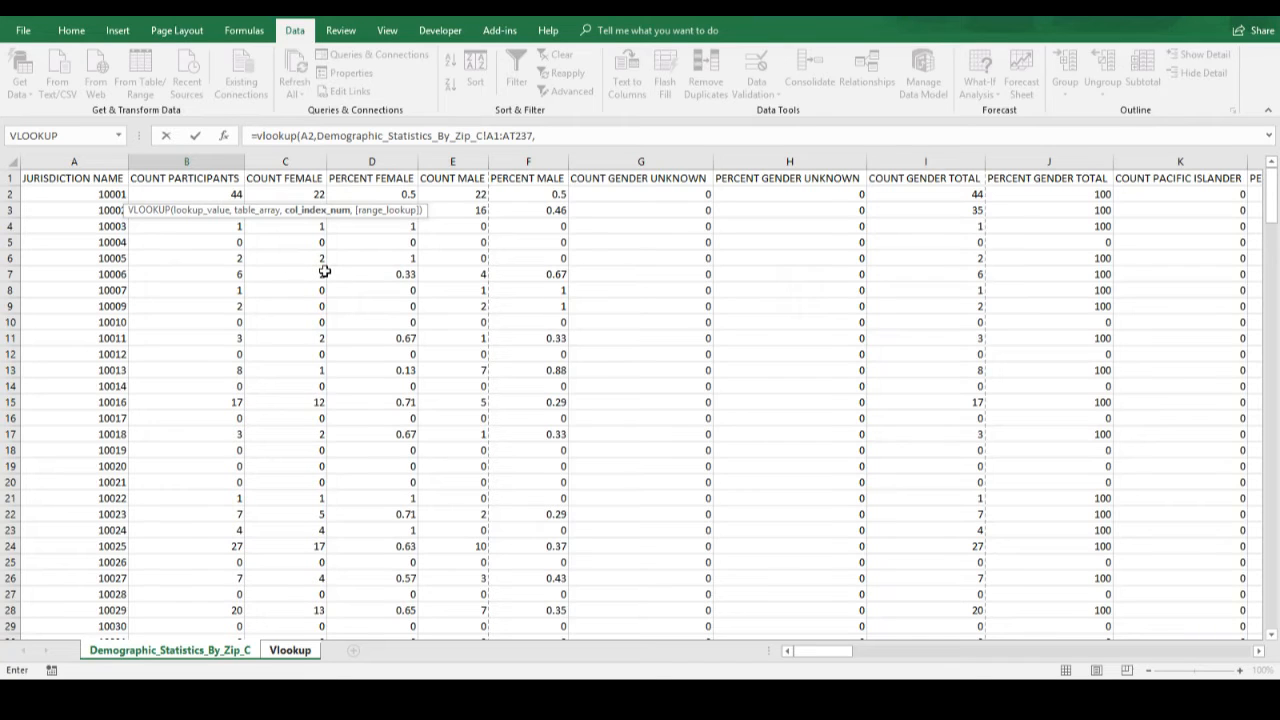
click(584, 140)
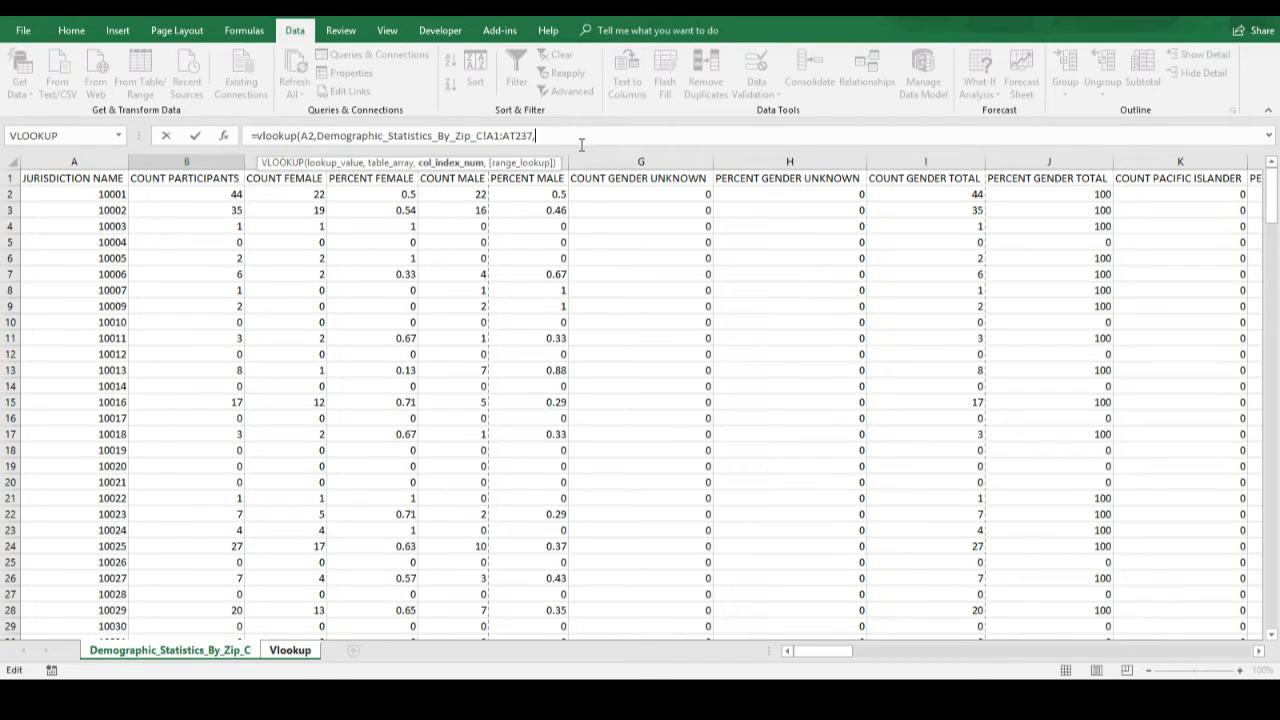
text(45,)
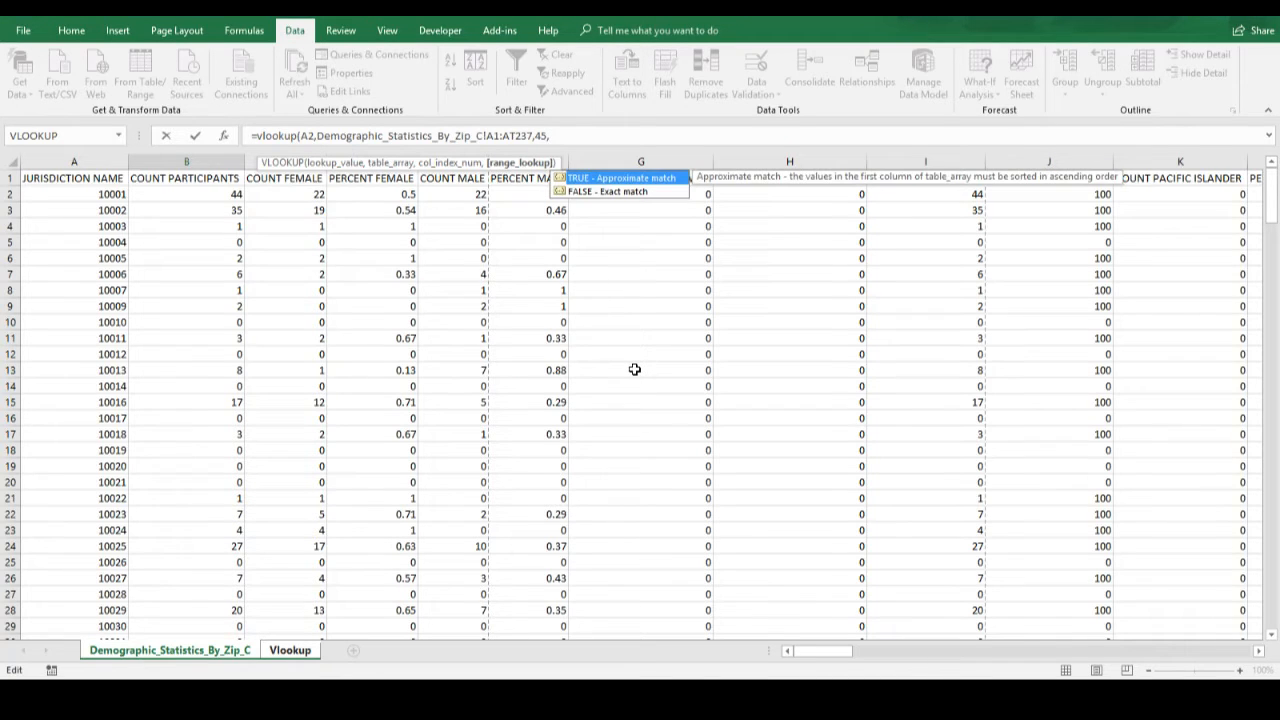
text(false))
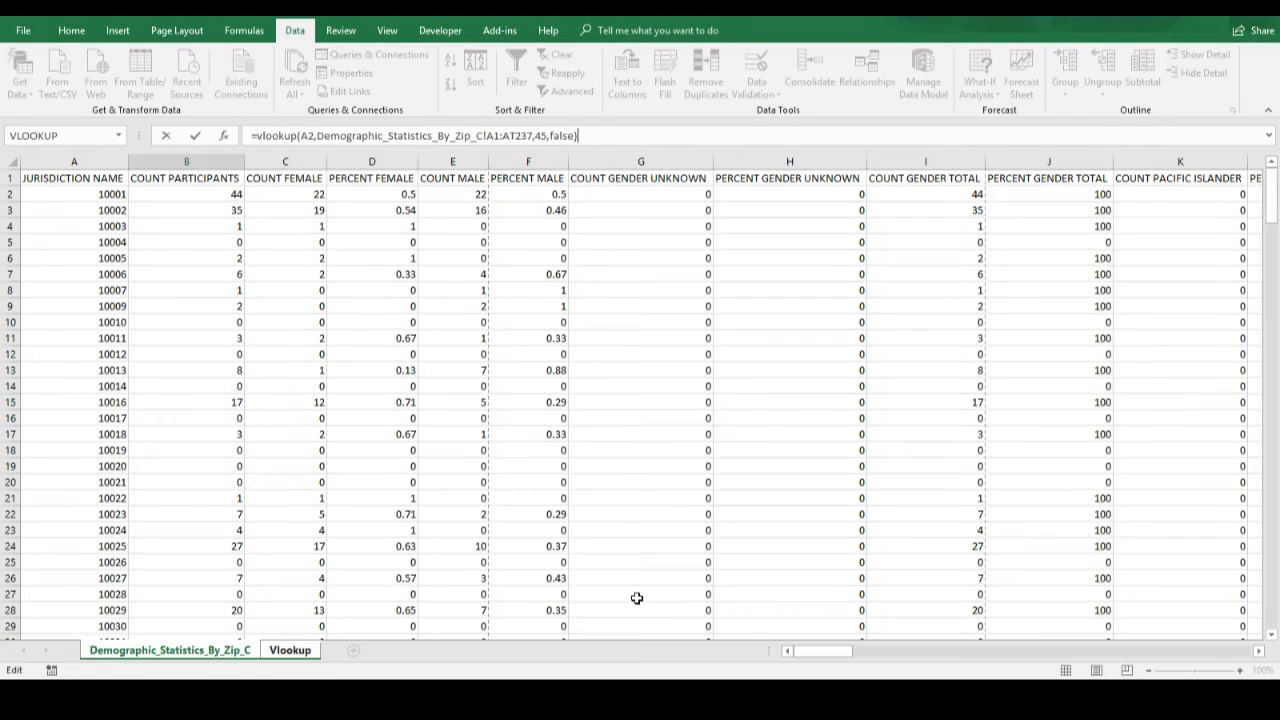
key(Return)
key(Up)
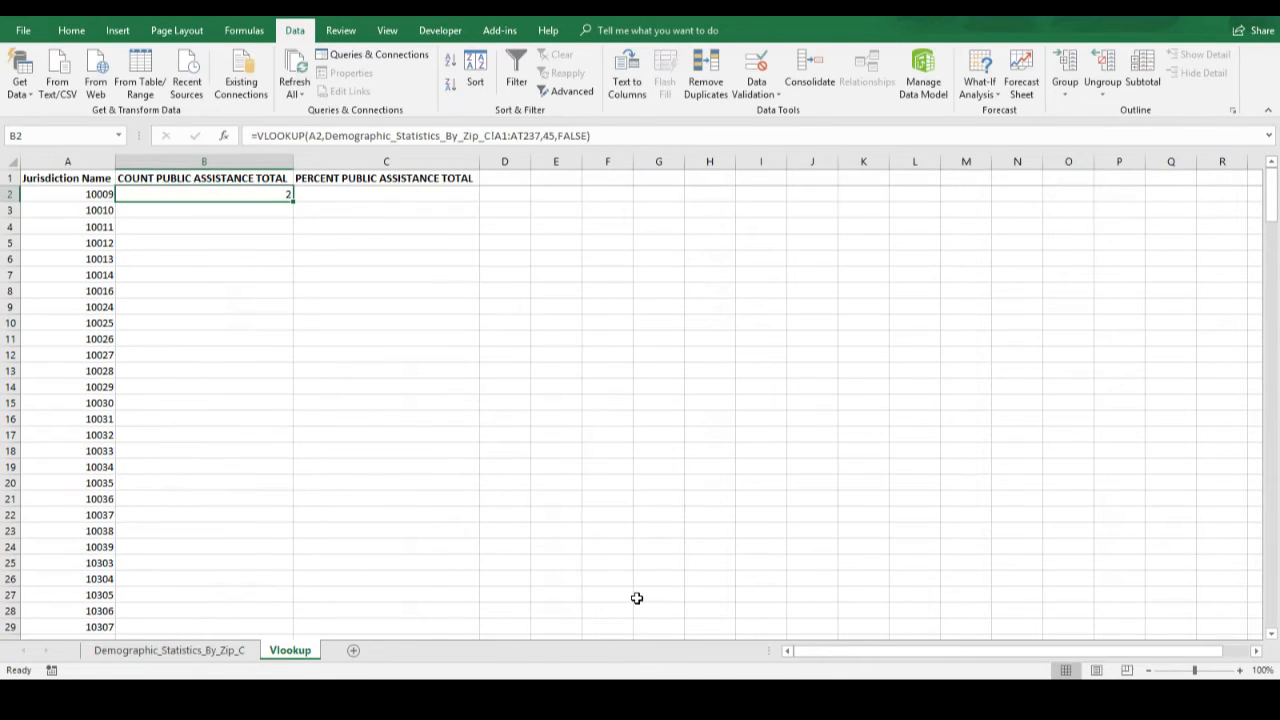
- Fill the VLOOKUP formula from B2 down to the last listed jurisdiction in row 66 and look over the filled column
double_click(293, 209)
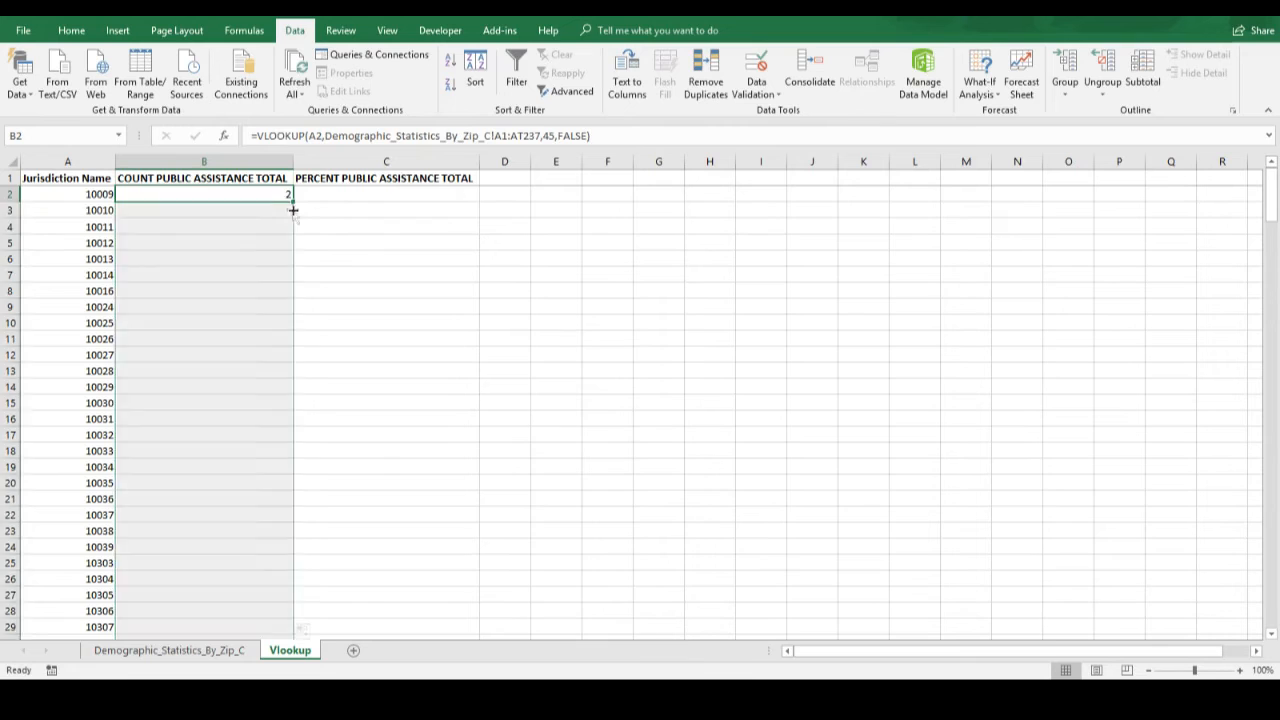
scroll(294, 220, down, 11)
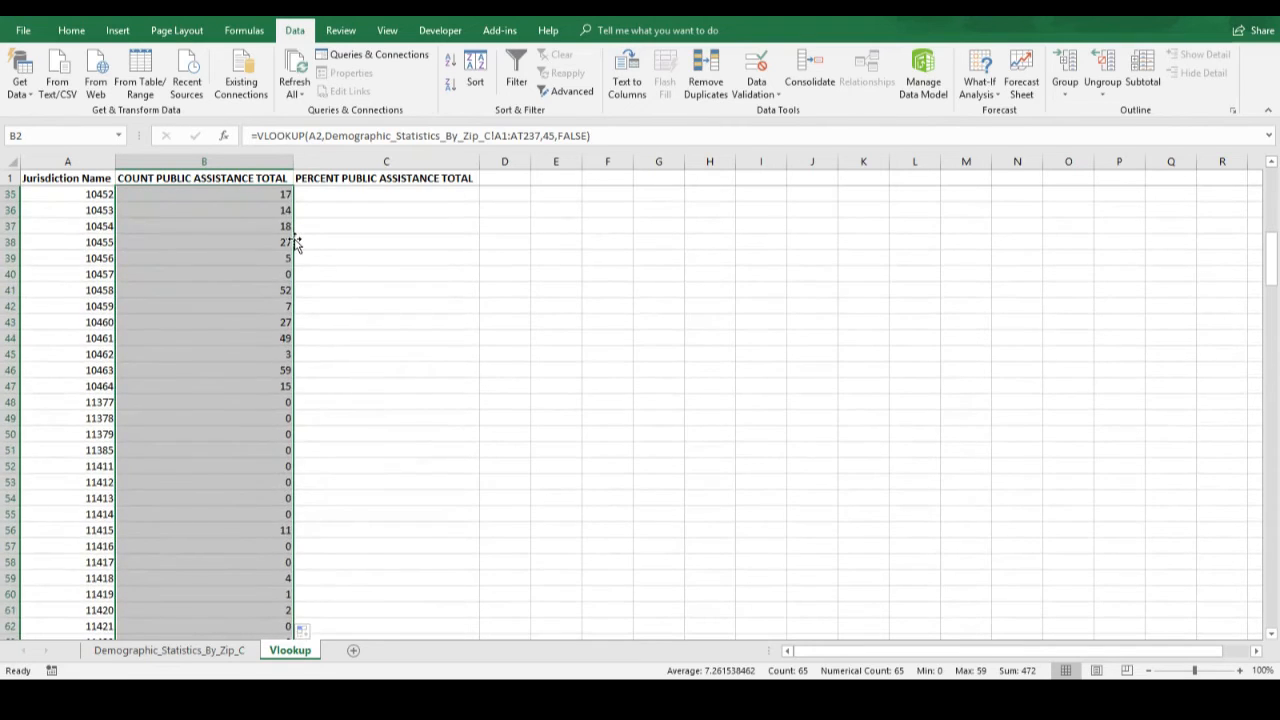
scroll(296, 243, up, 11)
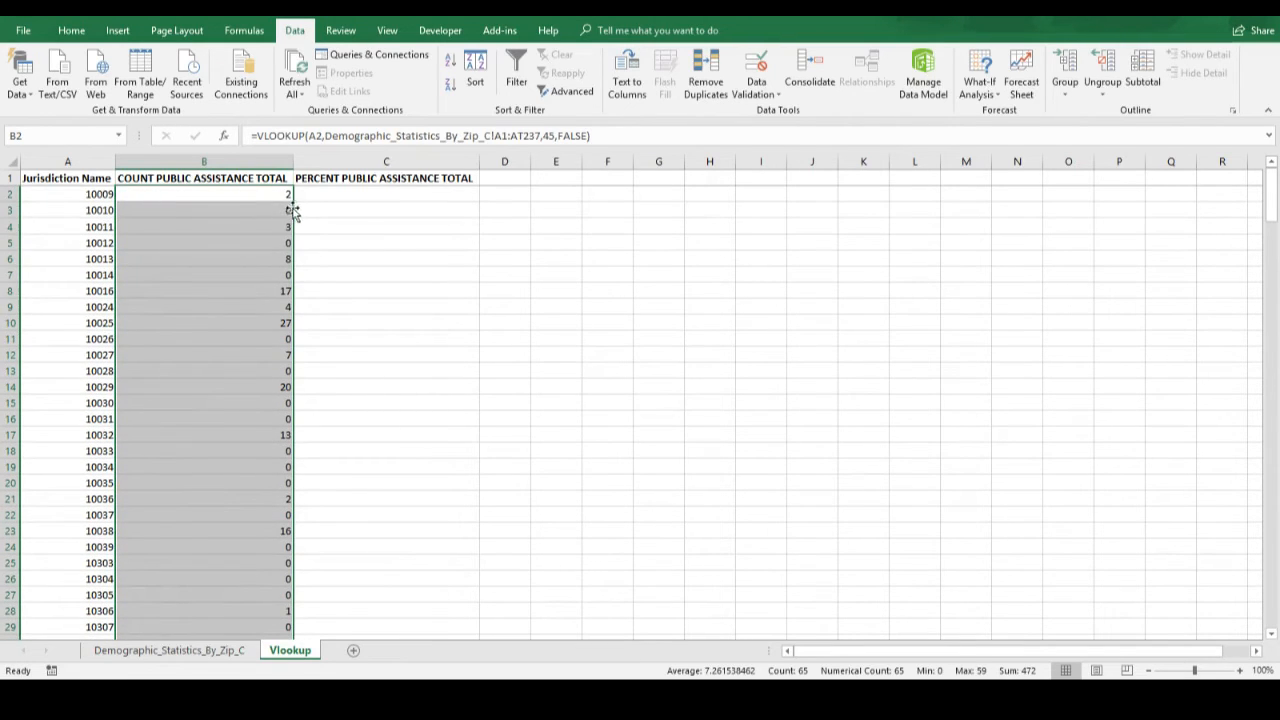
scroll(285, 281, down, 20)
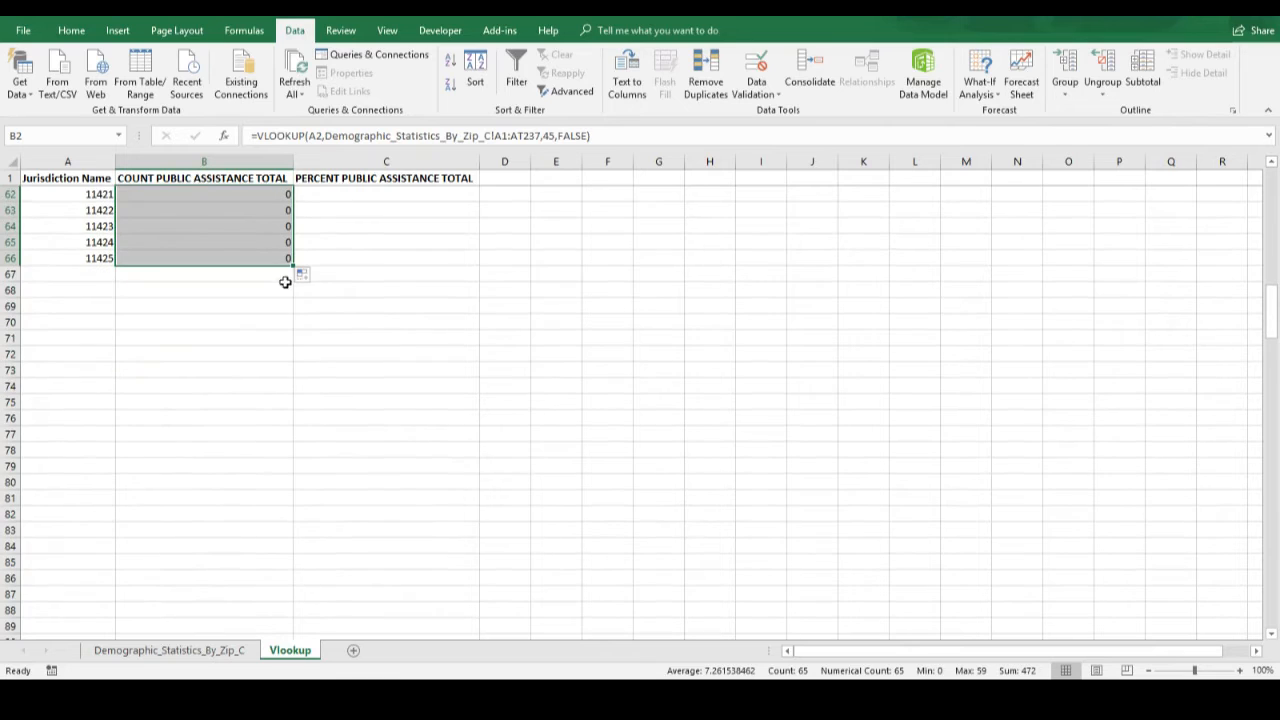
scroll(330, 304, up, 20)
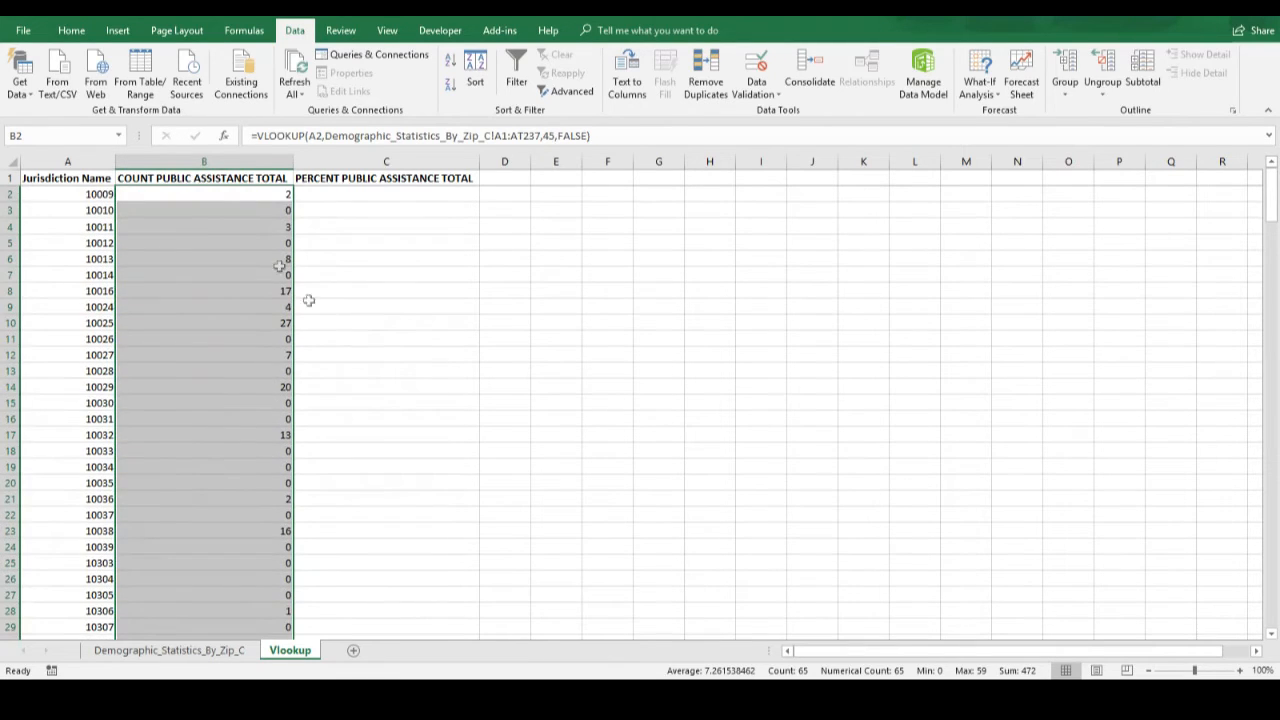
- Compare the VLOOKUP formulas in B2 through B6 to see how the lookup cell and table range change per row
click(238, 199)
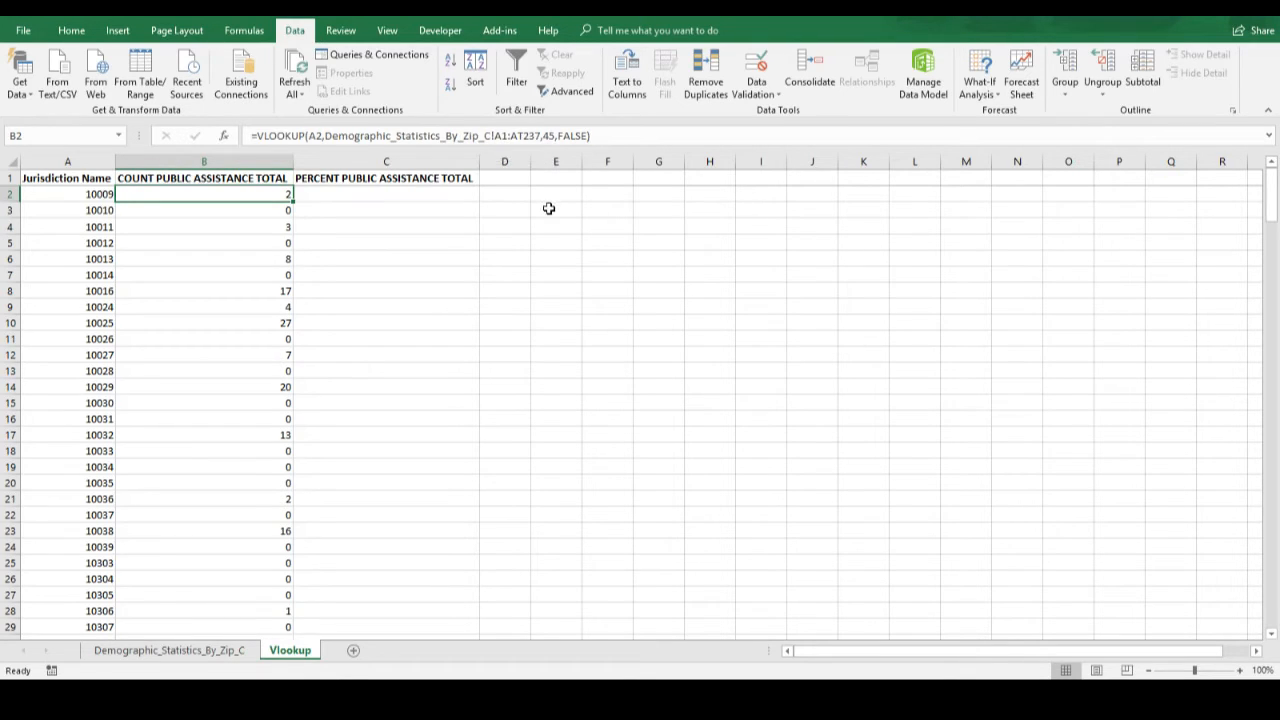
key(Down)
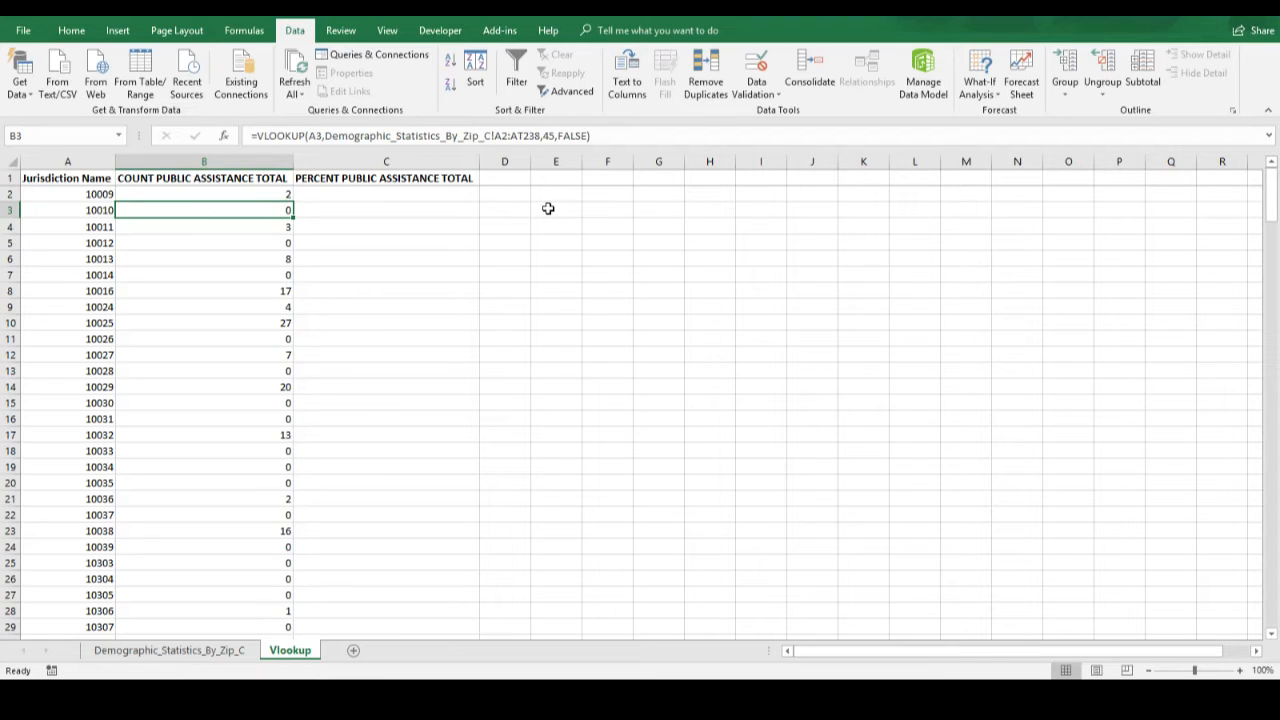
key(Down)
key(Down)
key(Down)
key(Down)
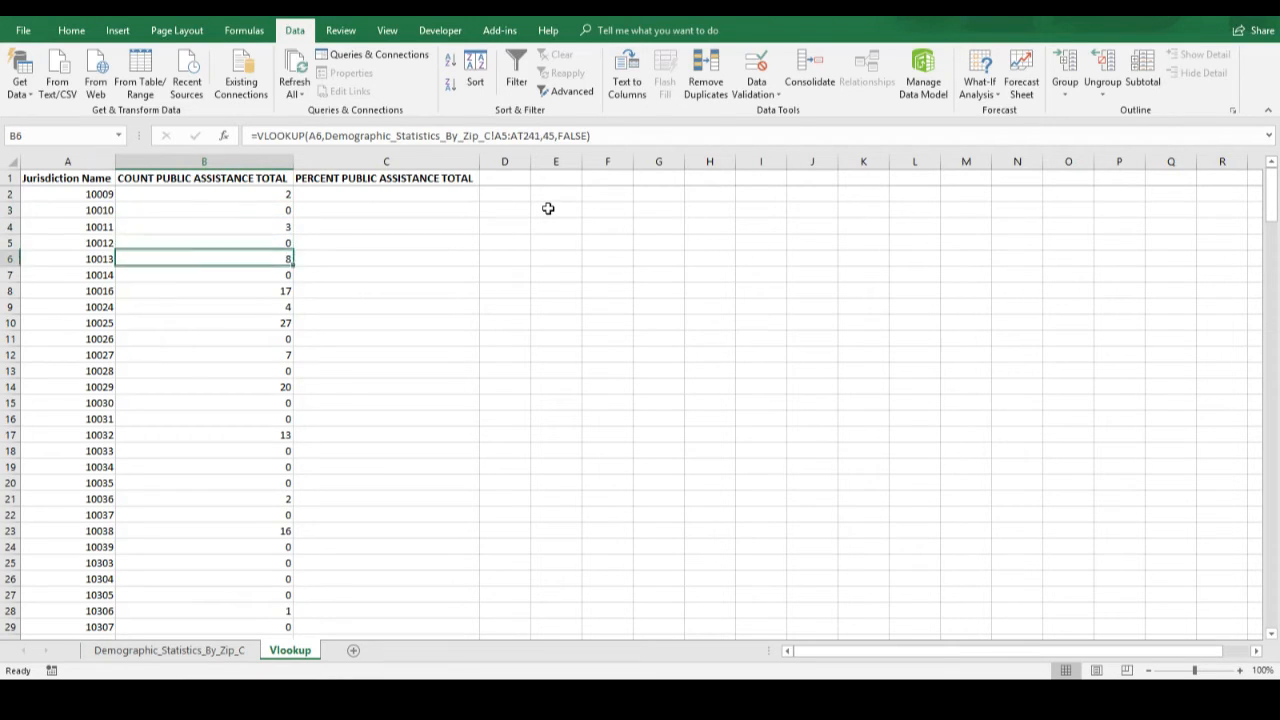
key(Up)
key(Up)
key(Up)
key(Up)
key(Up)
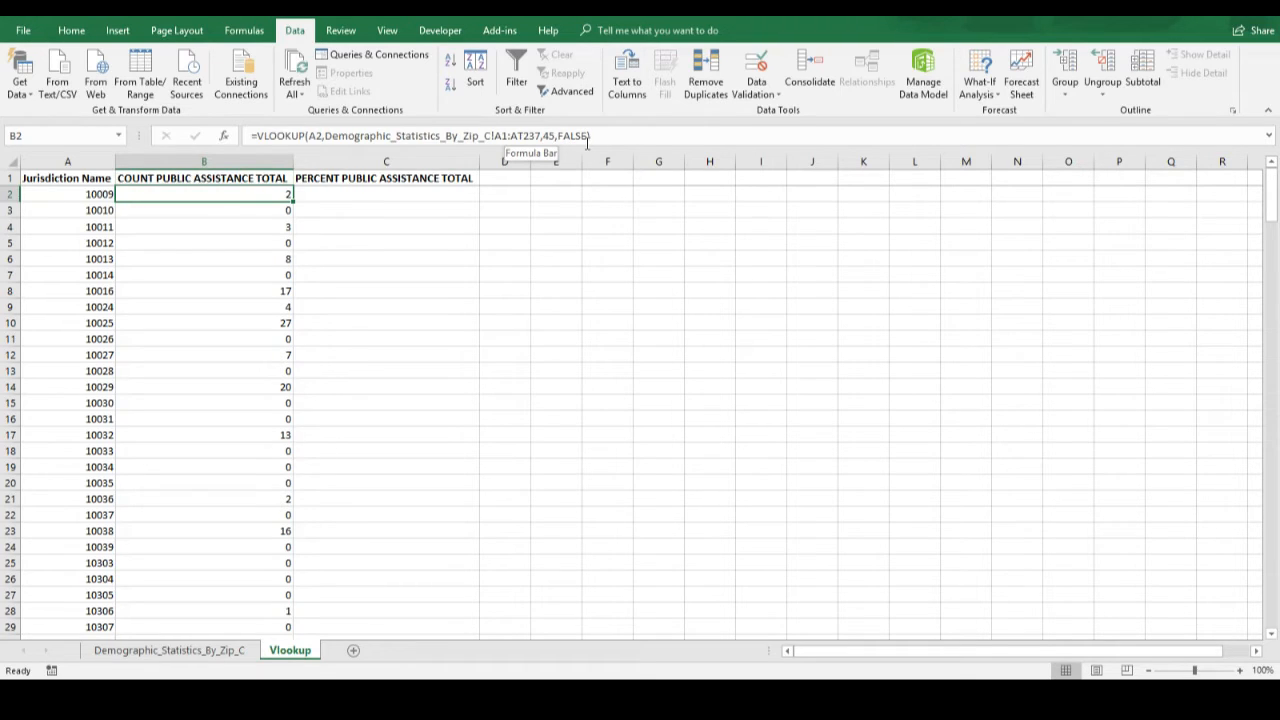
- Try filling the VLOOKUP formula from B2 across into C2, inspect its references, and clear C2 again
drag(293, 203, 480, 205)
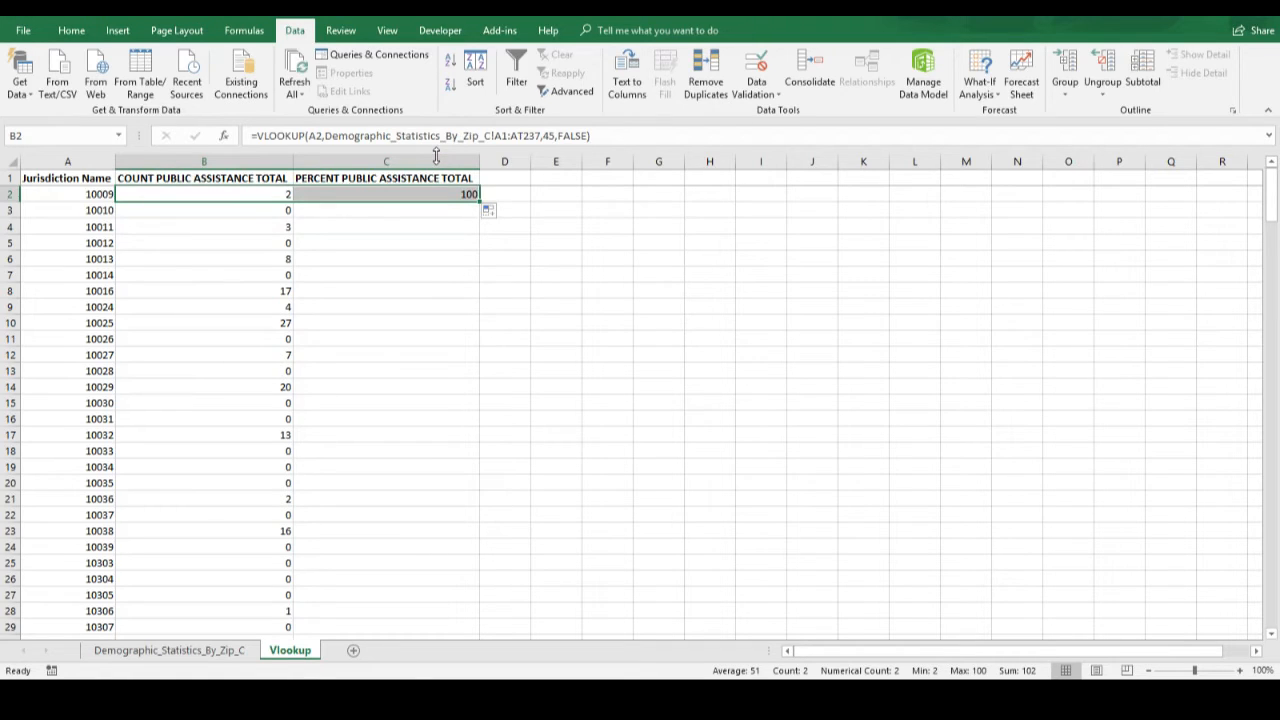
key(Right)
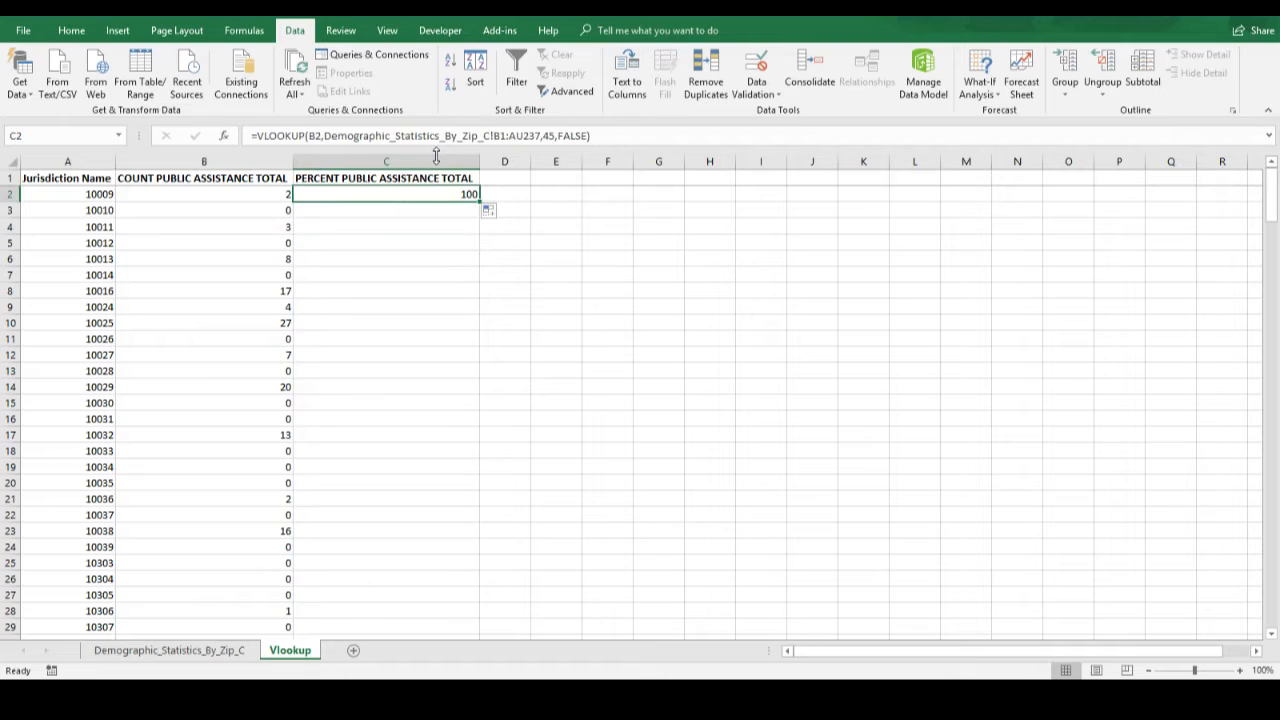
key(Delete)
key(Left)
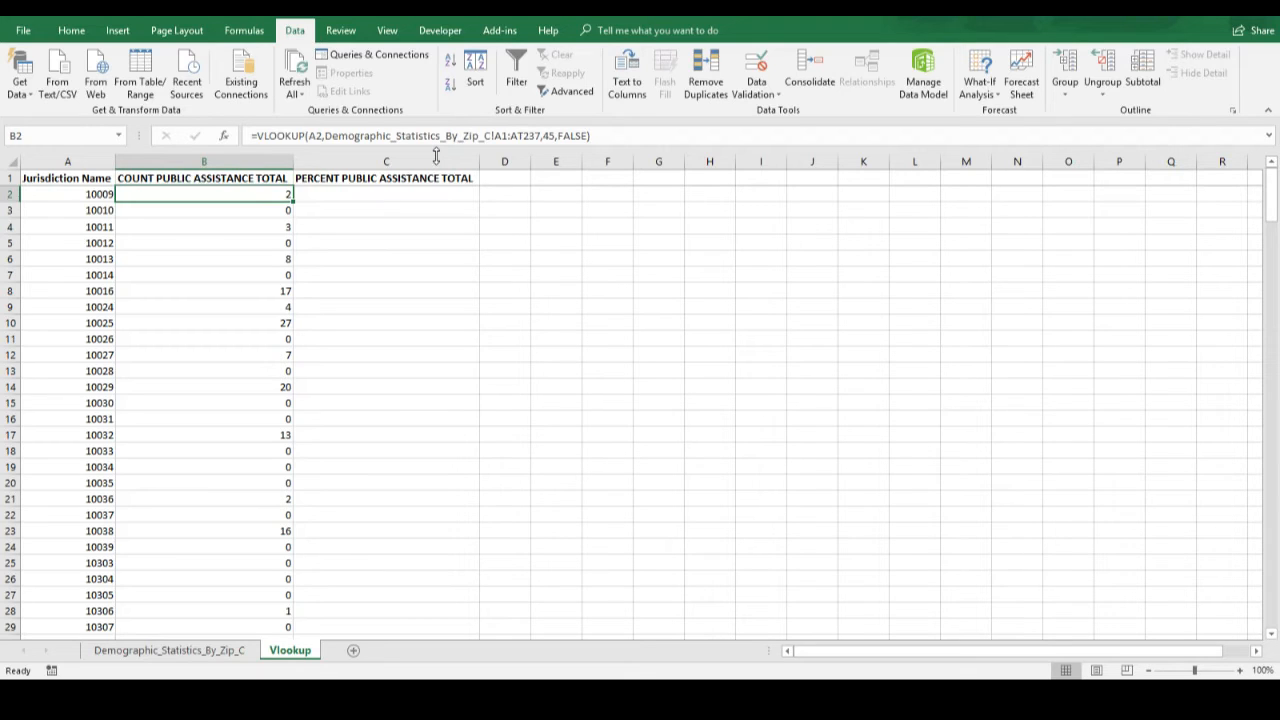
- Start a new VLOOKUP formula in B2, replacing the existing one, with A2 as the lookup value
text(=vl)
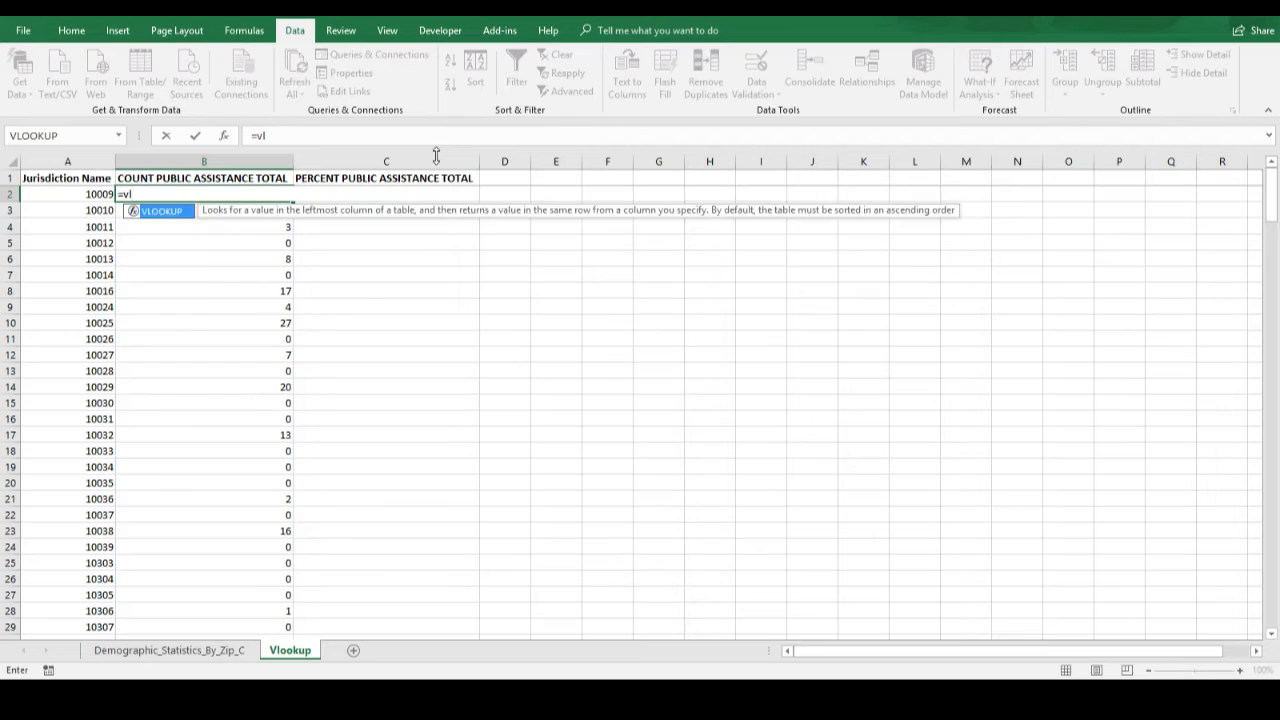
key(BackSpace)
text(lookup()
key(Left)
text(,)
- Set the table array to A1:AT237 on the Demographic_Statistics_By_Zip_C sheet and make it absolute as $A$1:$AT$237
click(232, 651)
click(73, 163)
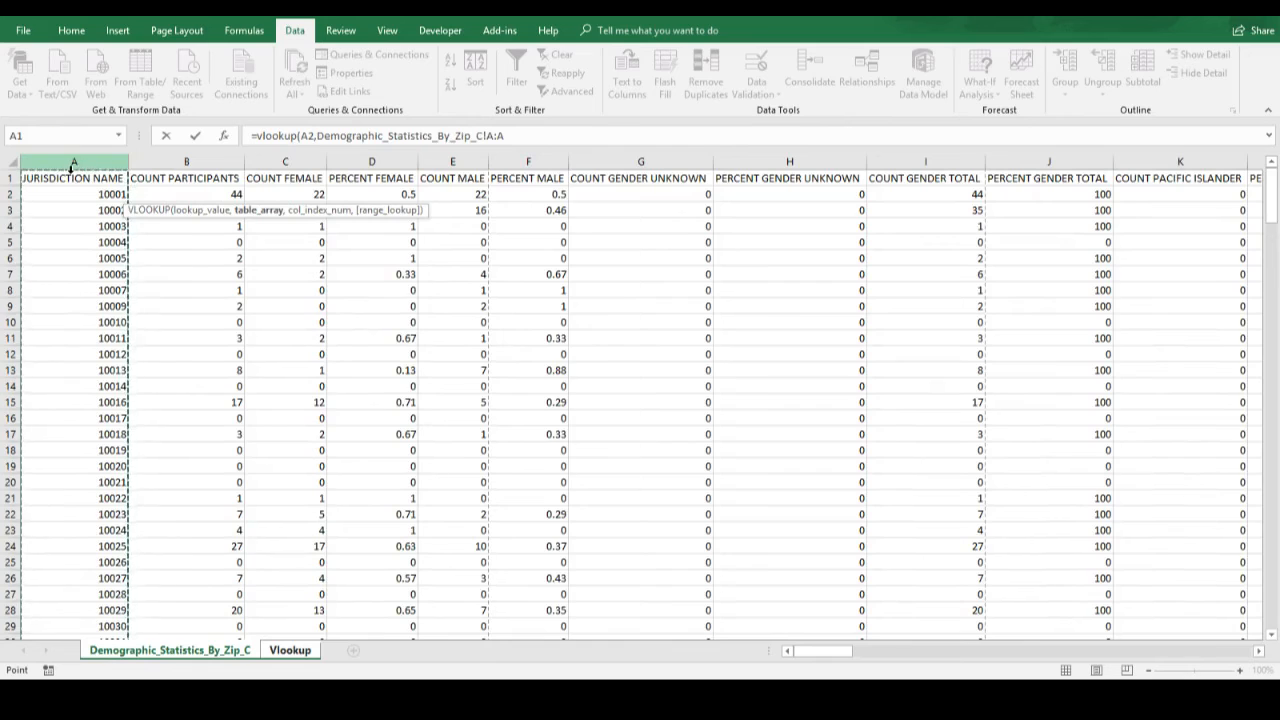
key(ctrl+shift+Right)
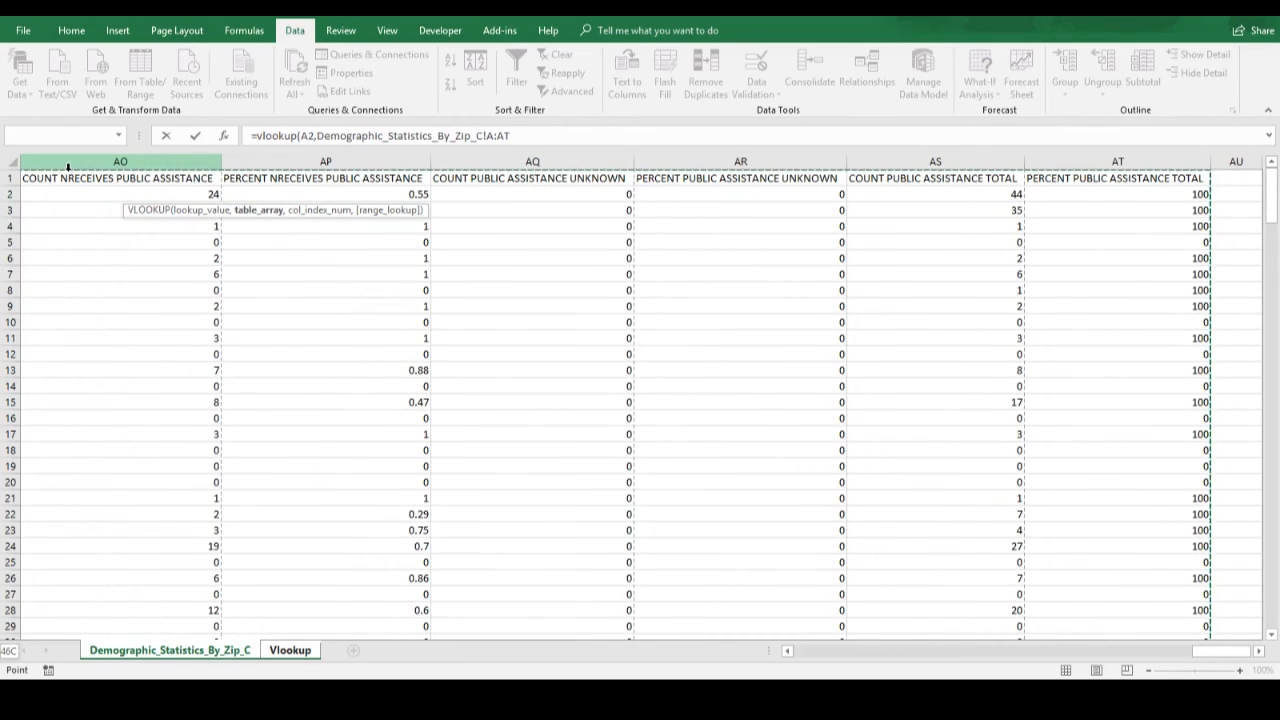
key(ctrl+Home)
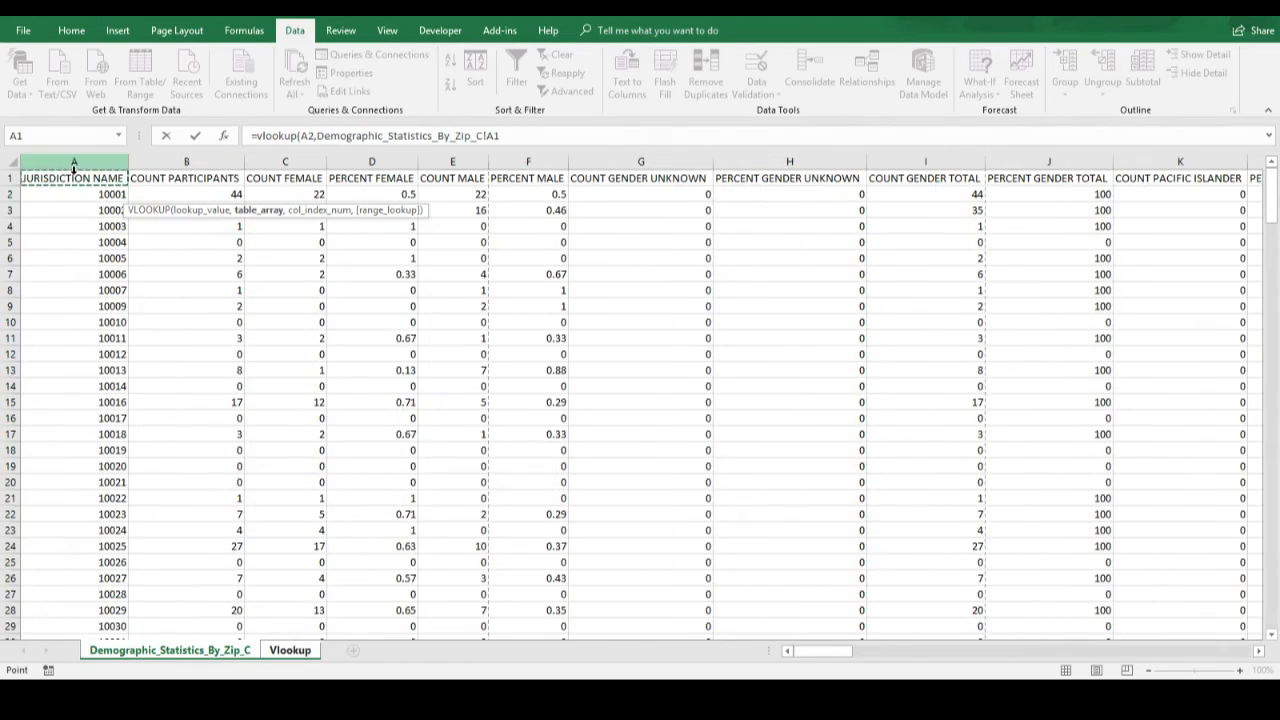
key(ctrl+shift+Right)
key(ctrl+shift+Down)
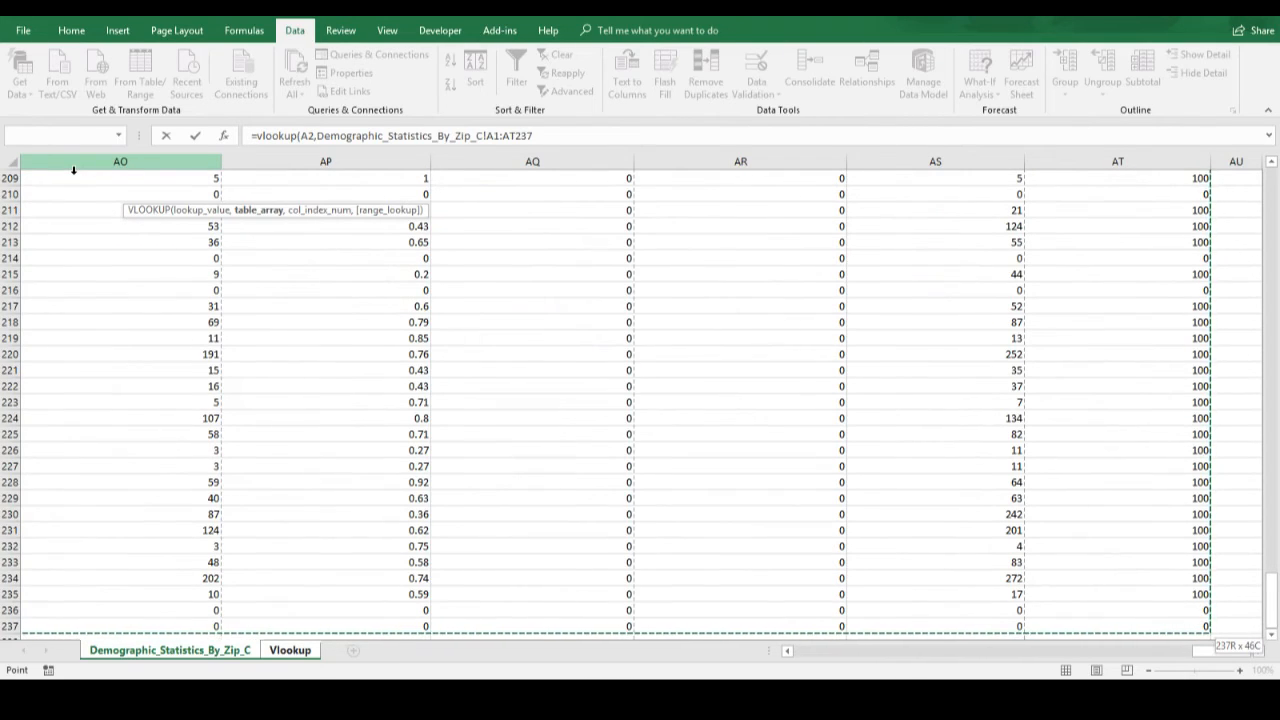
key(F4)
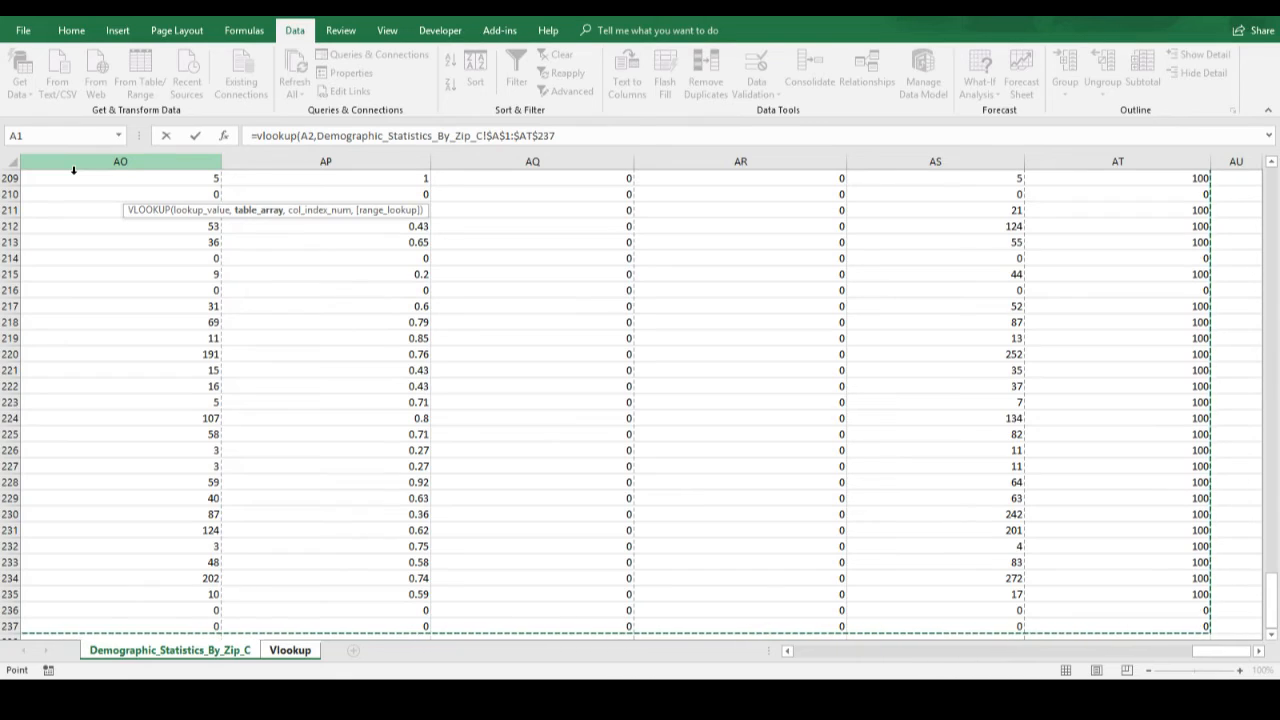
- Complete the VLOOKUP in B2 with column index 45 and FALSE for an exact match
text(,)
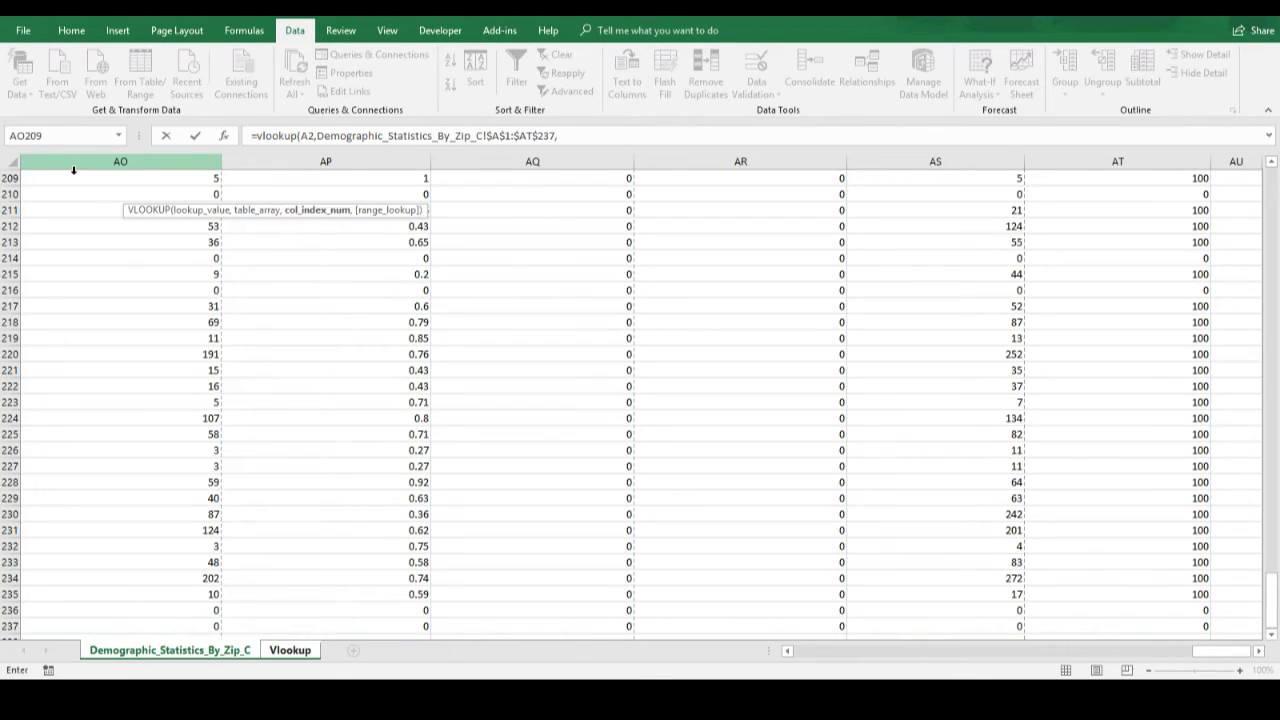
text(45,)
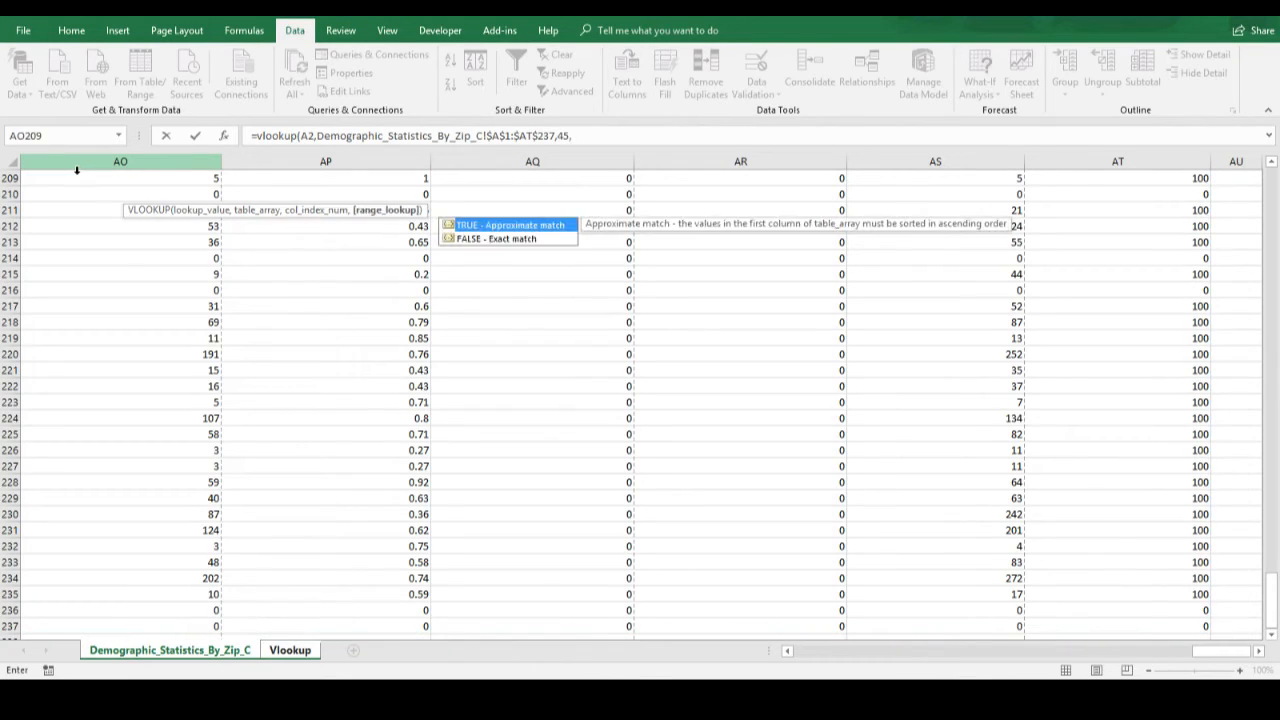
text(false))
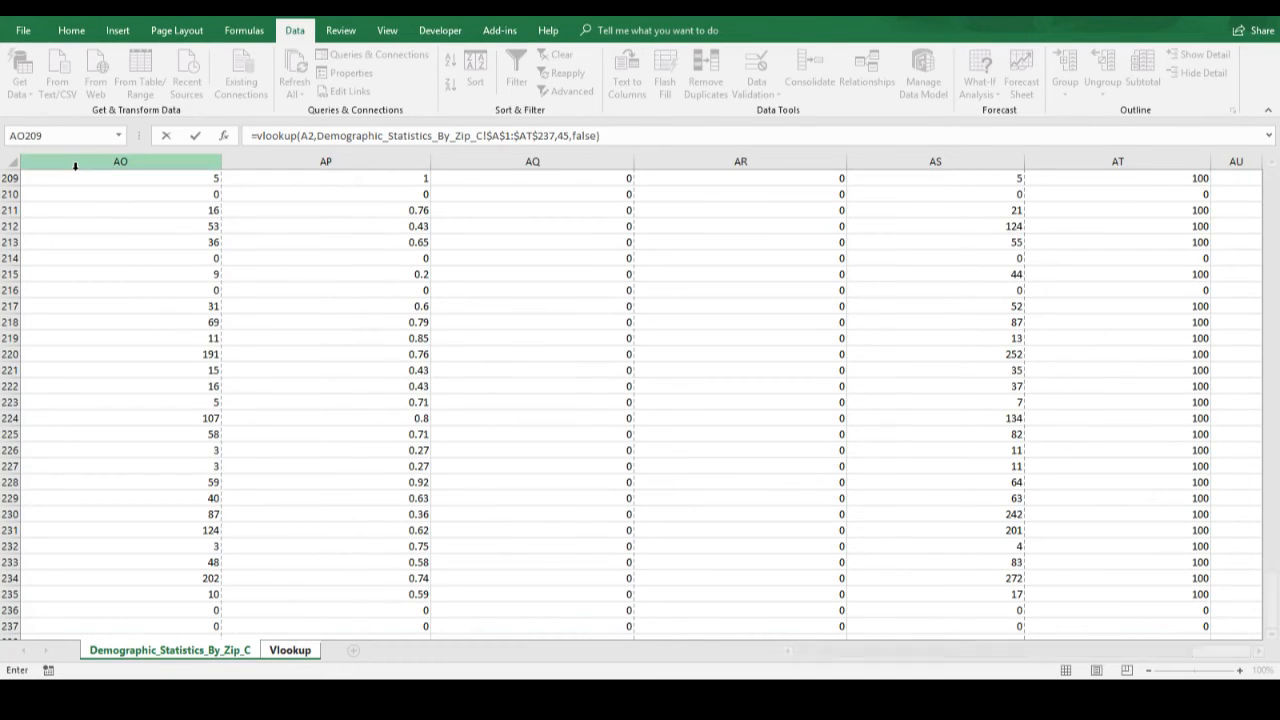
key(Return)
key(Up)
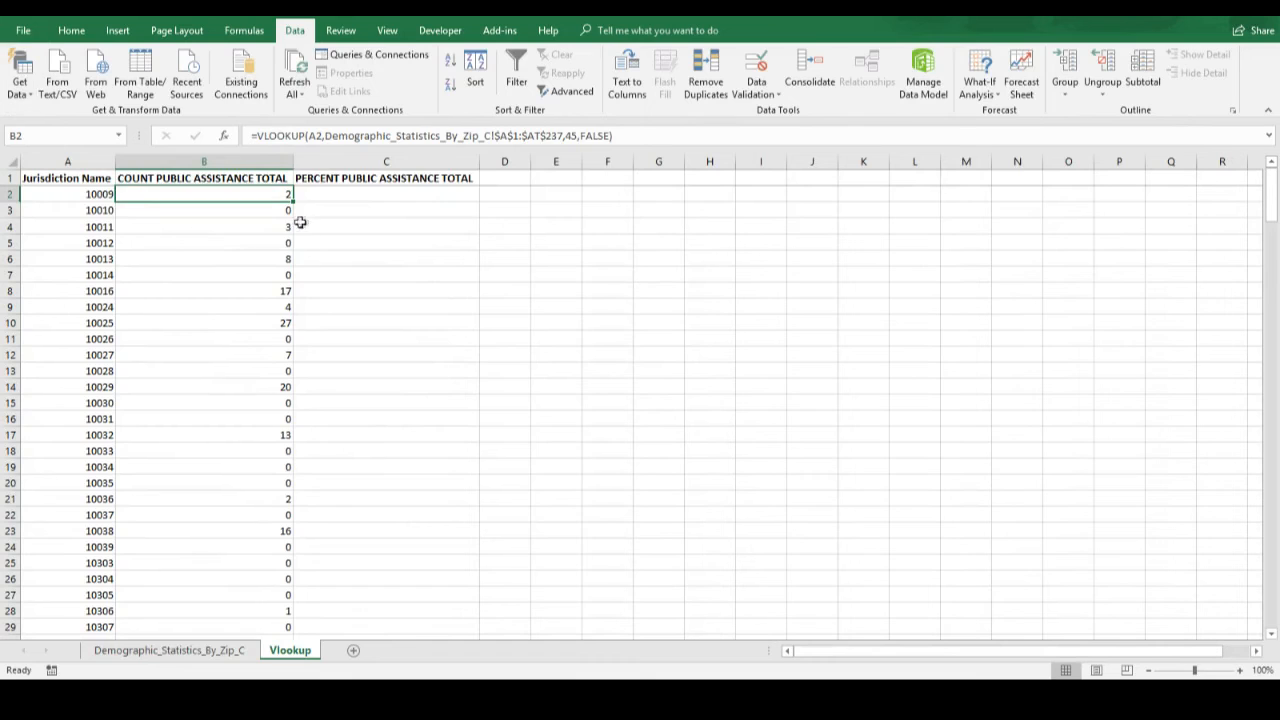
- Fill the VLOOKUP formula with the absolute table range from B2 down to row 66
drag(272, 212, 250, 466)
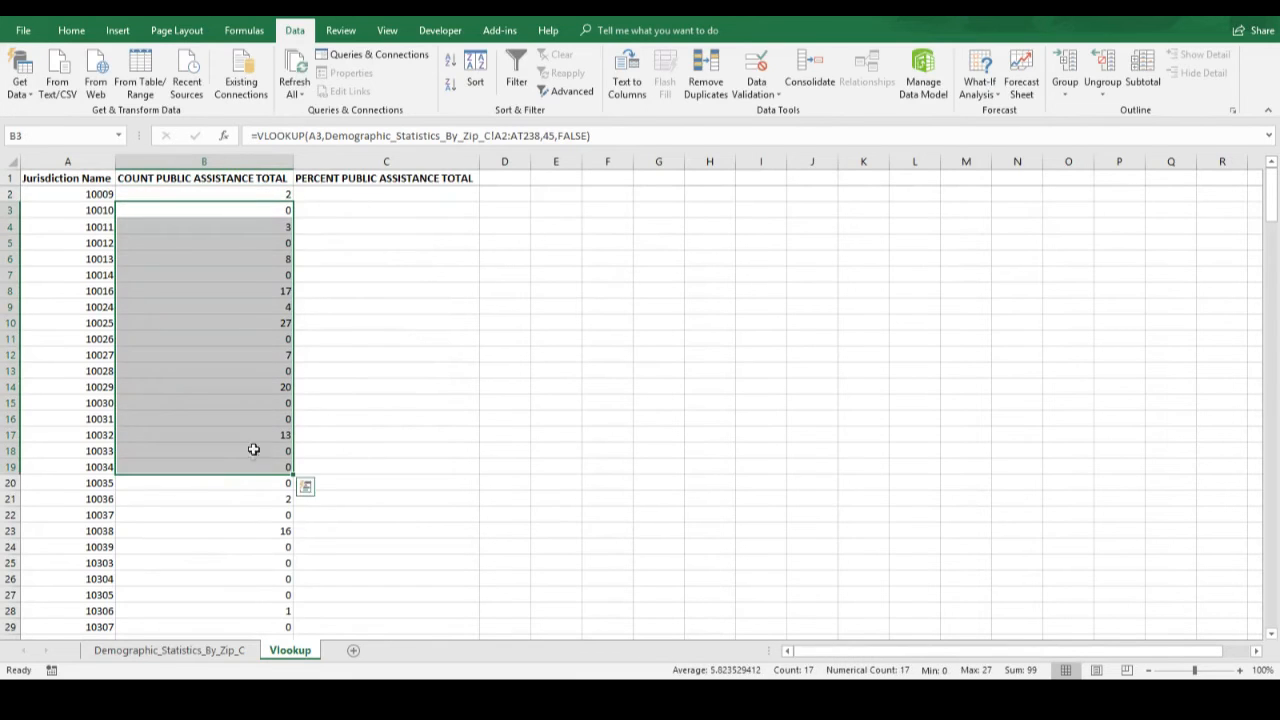
click(244, 308)
click(255, 210)
click(277, 194)
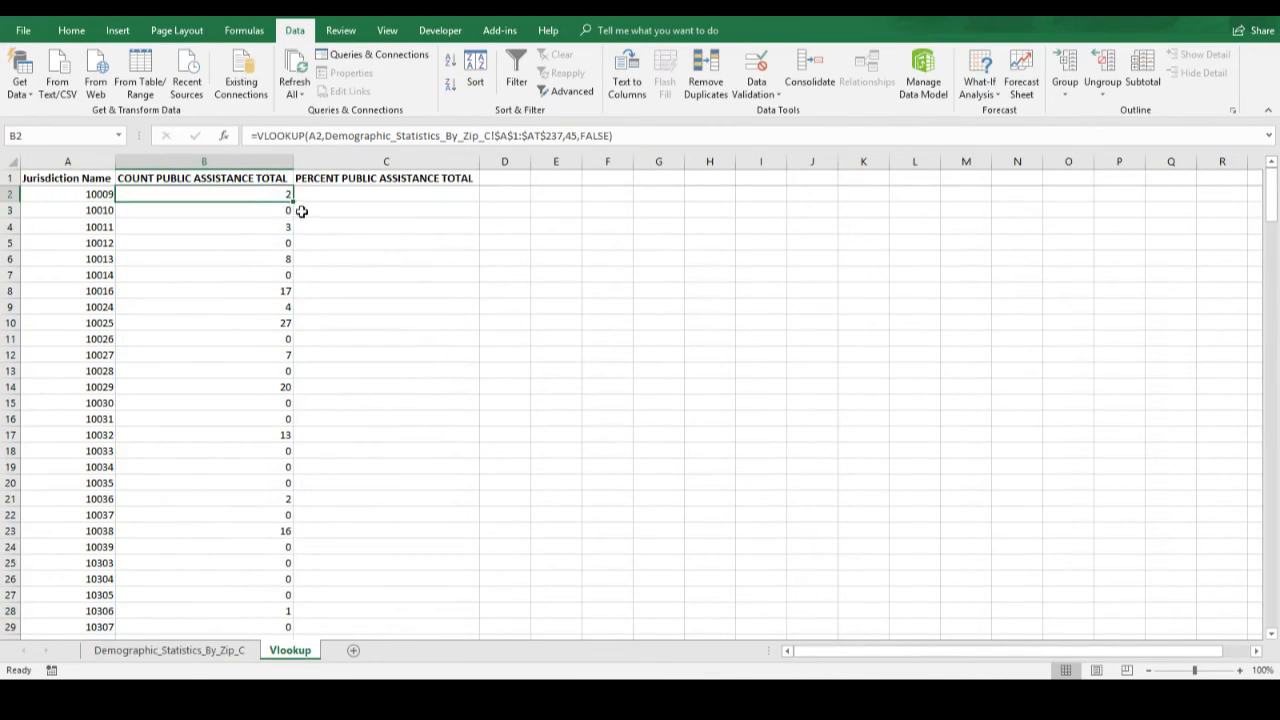
double_click(293, 203)
scroll(395, 426, down, 3)
scroll(395, 426, up, 3)
- Step through the formulas from B2 down to B10 and back, comparing their lookup cells and table ranges
drag(276, 195, 280, 203)
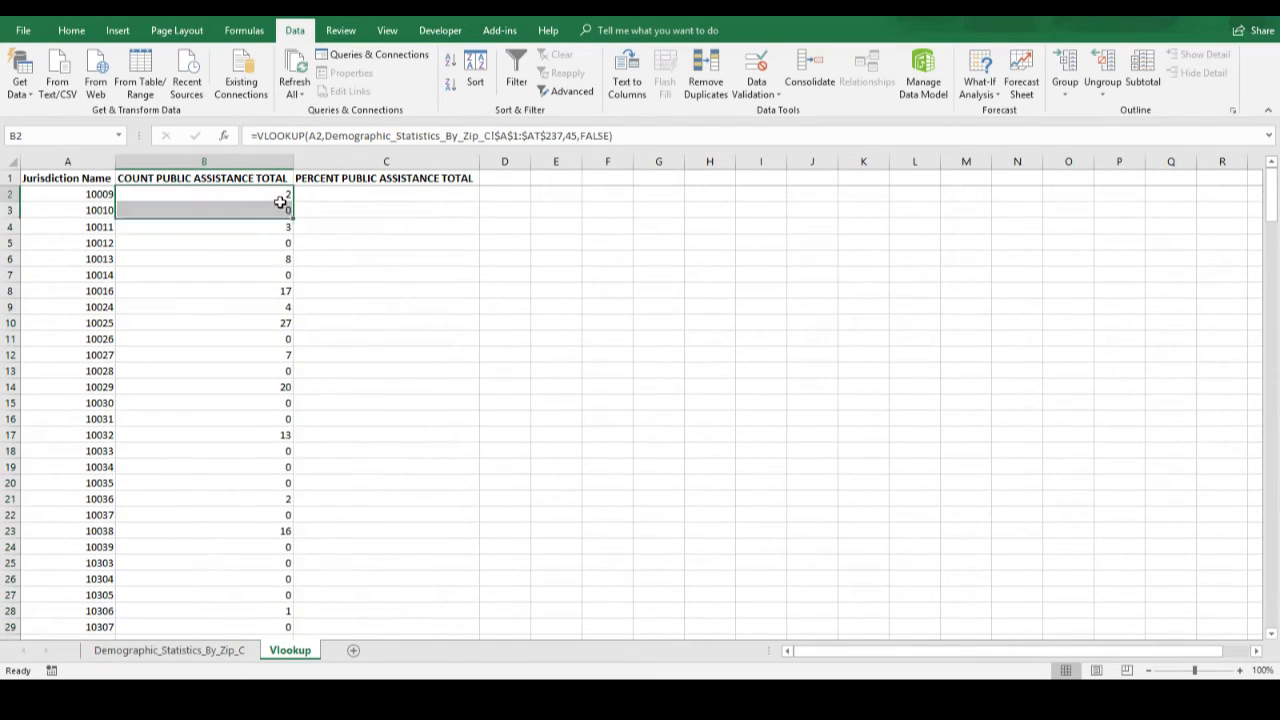
click(279, 200)
key(Down)
key(Down)
key(Down)
key(Down)
key(Down)
key(Down)
key(Down)
key(Down)
key(Up)
key(Up)
key(Up)
key(Up)
key(Up)
key(Up)
key(Up)
key(Up)
- Pick jurisdiction 10463 in row 46 for a check and filter JURISDICTION NAME on the demographic statistics sheet to 10463
scroll(250, 307, down, 7)
scroll(250, 307, down, 6)
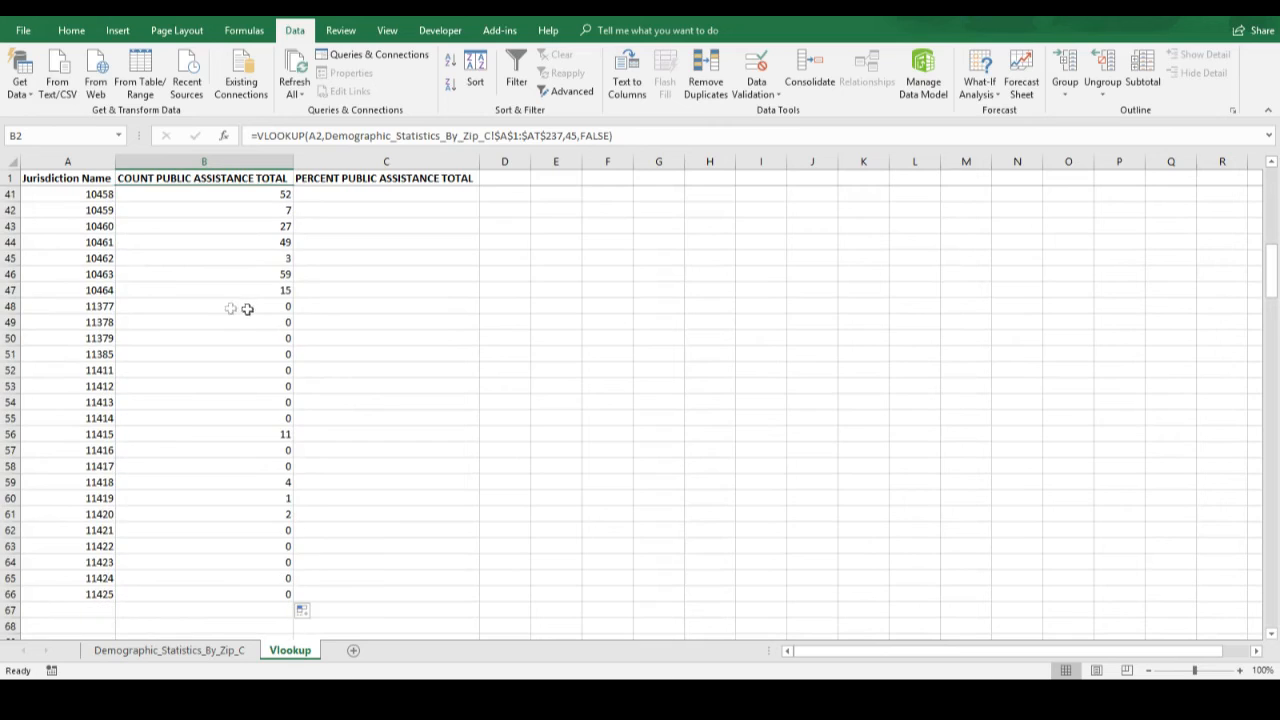
click(5, 276)
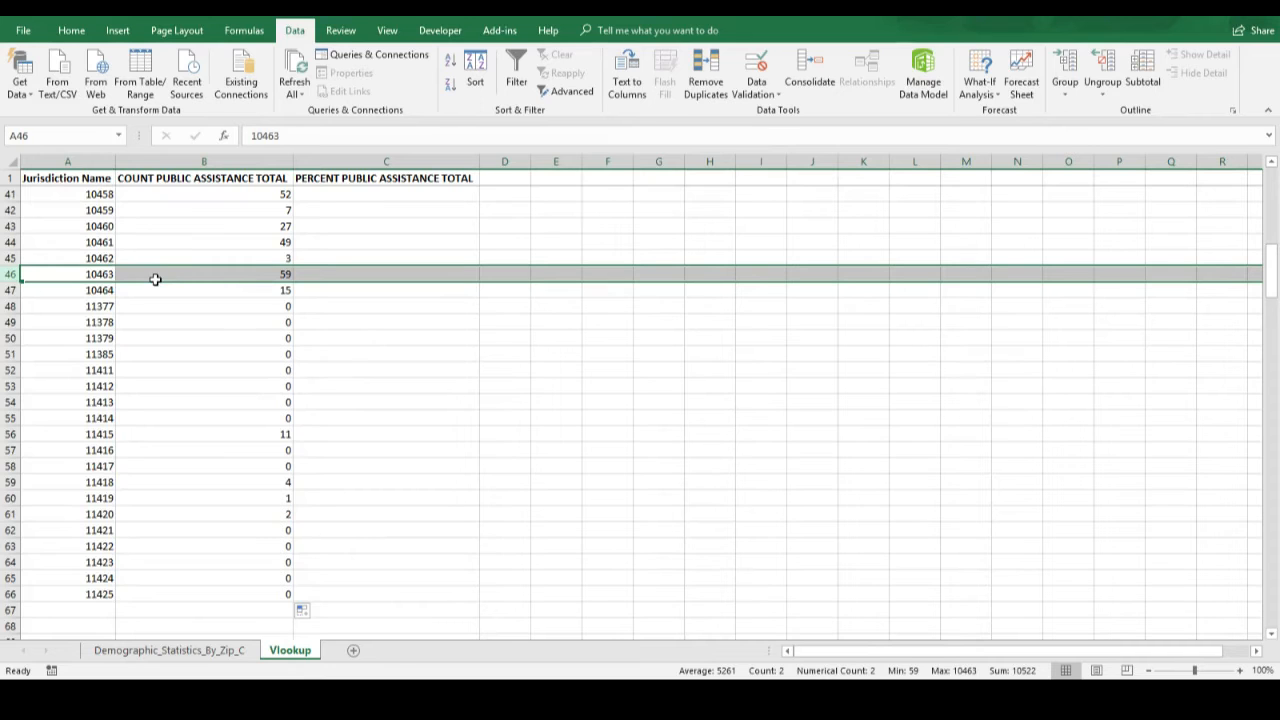
click(170, 652)
scroll(370, 389, up, 20)
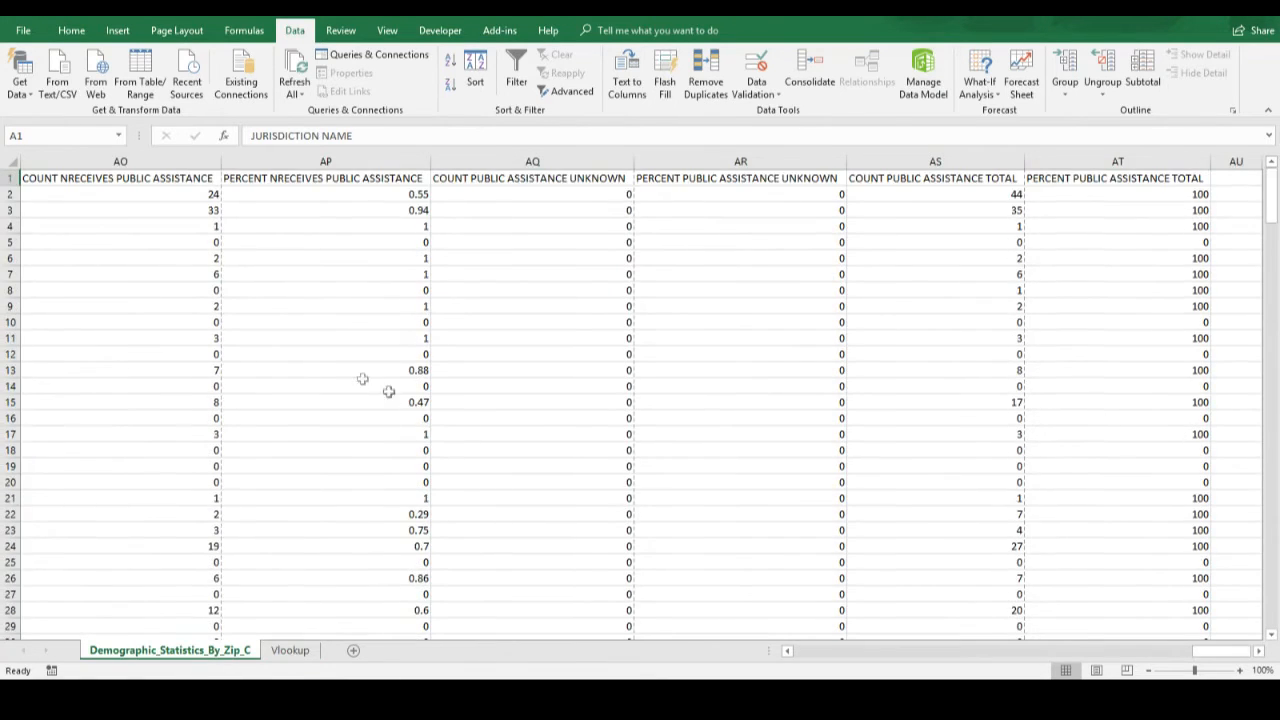
drag(1204, 656, 800, 652)
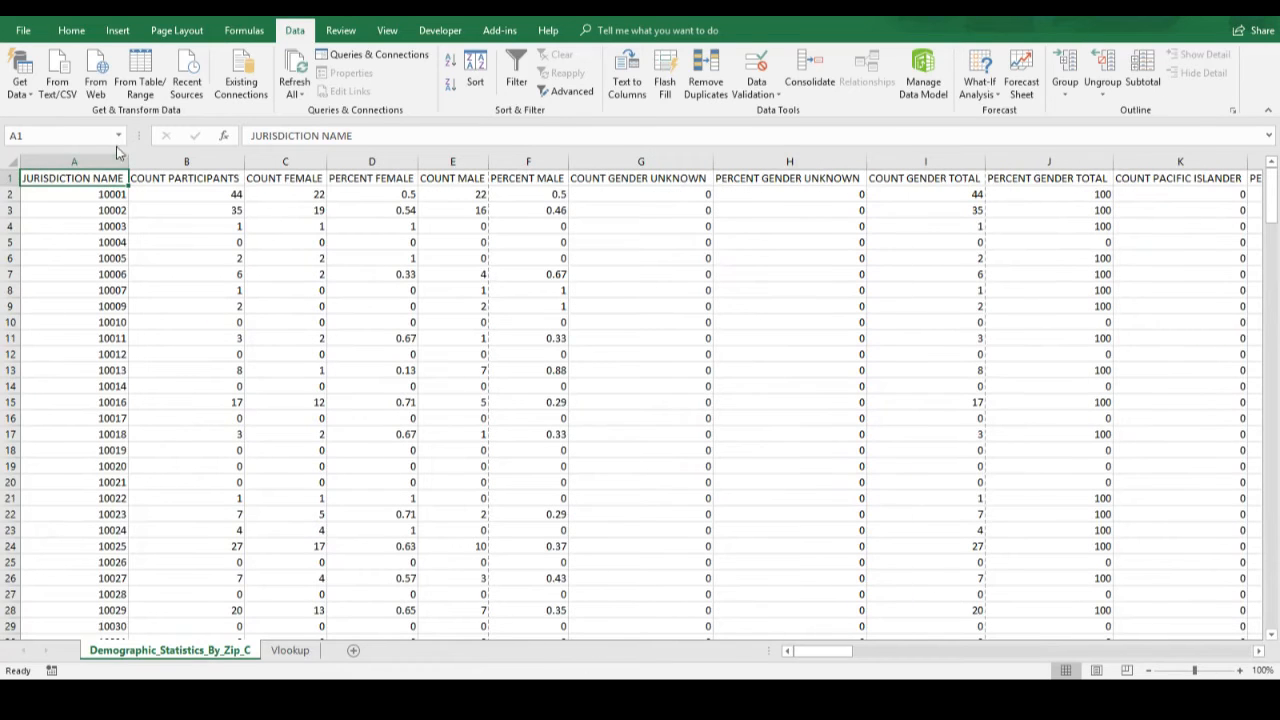
click(513, 80)
click(121, 178)
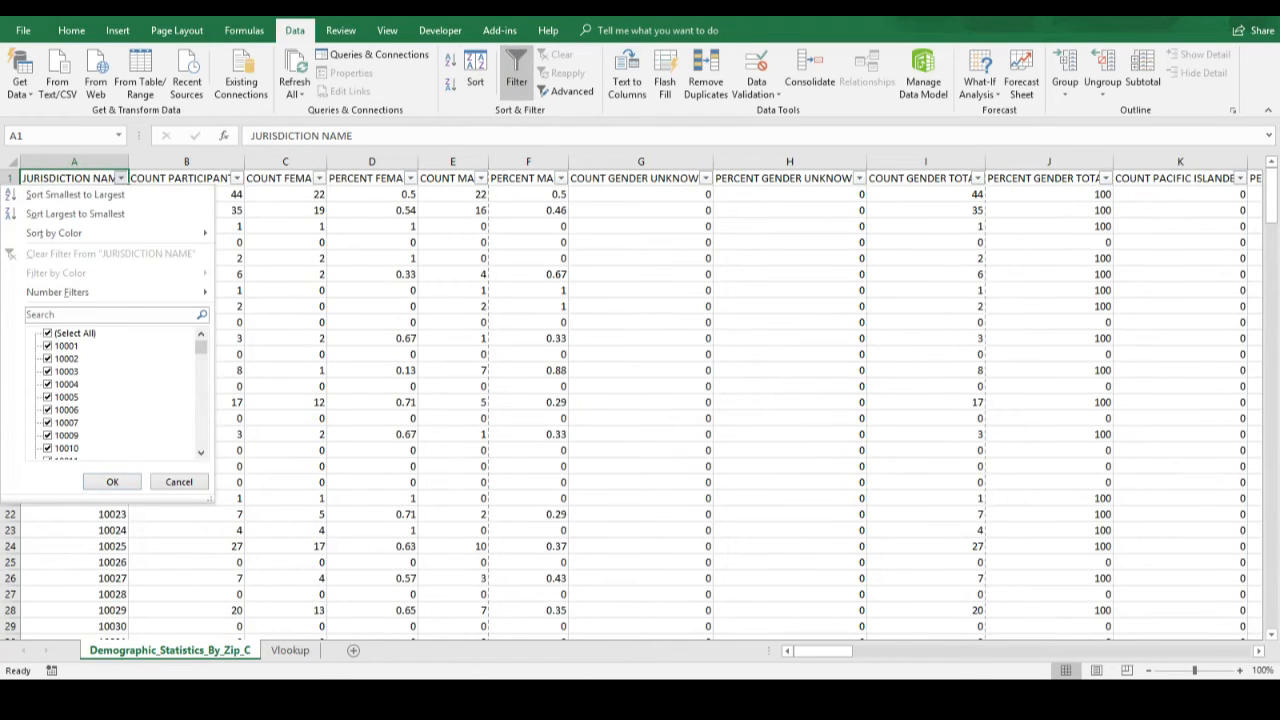
text(10463)
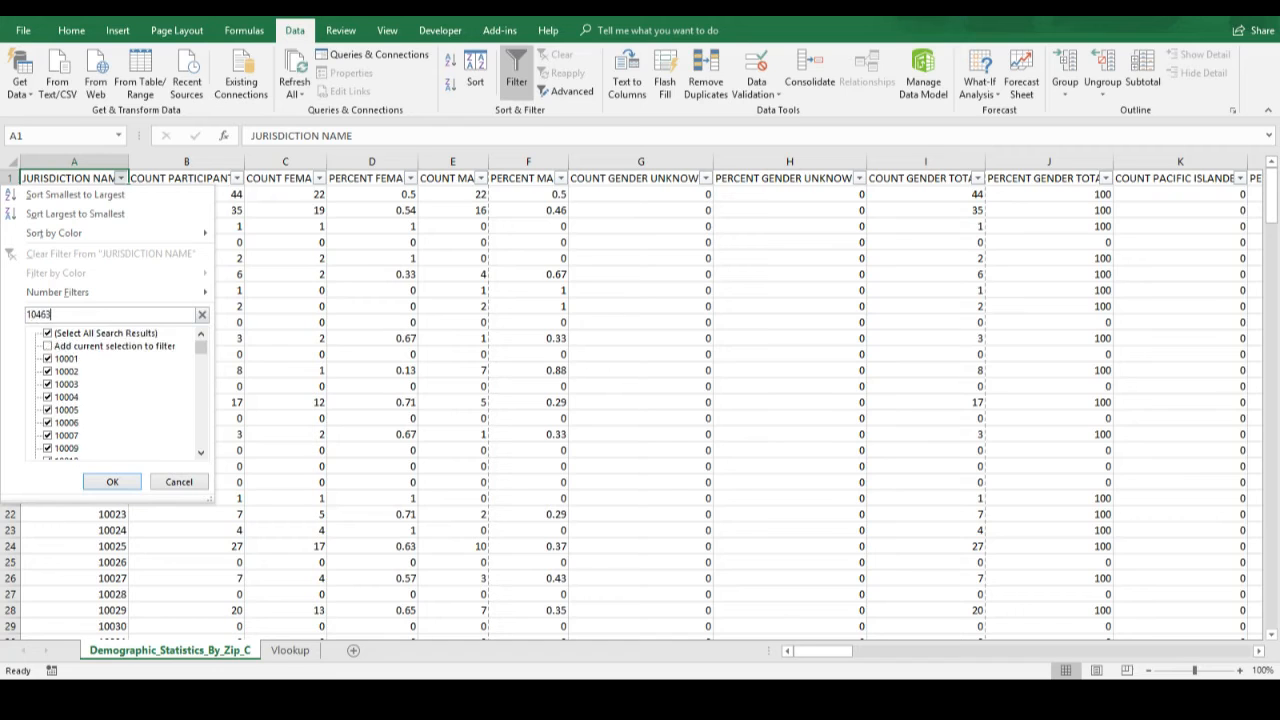
key(Return)
- Compare the filtered row's COUNT PUBLIC ASSISTANCE TOTAL for 10463 with the VLOOKUP result in B46 on the Vlookup sheet
click(105, 195)
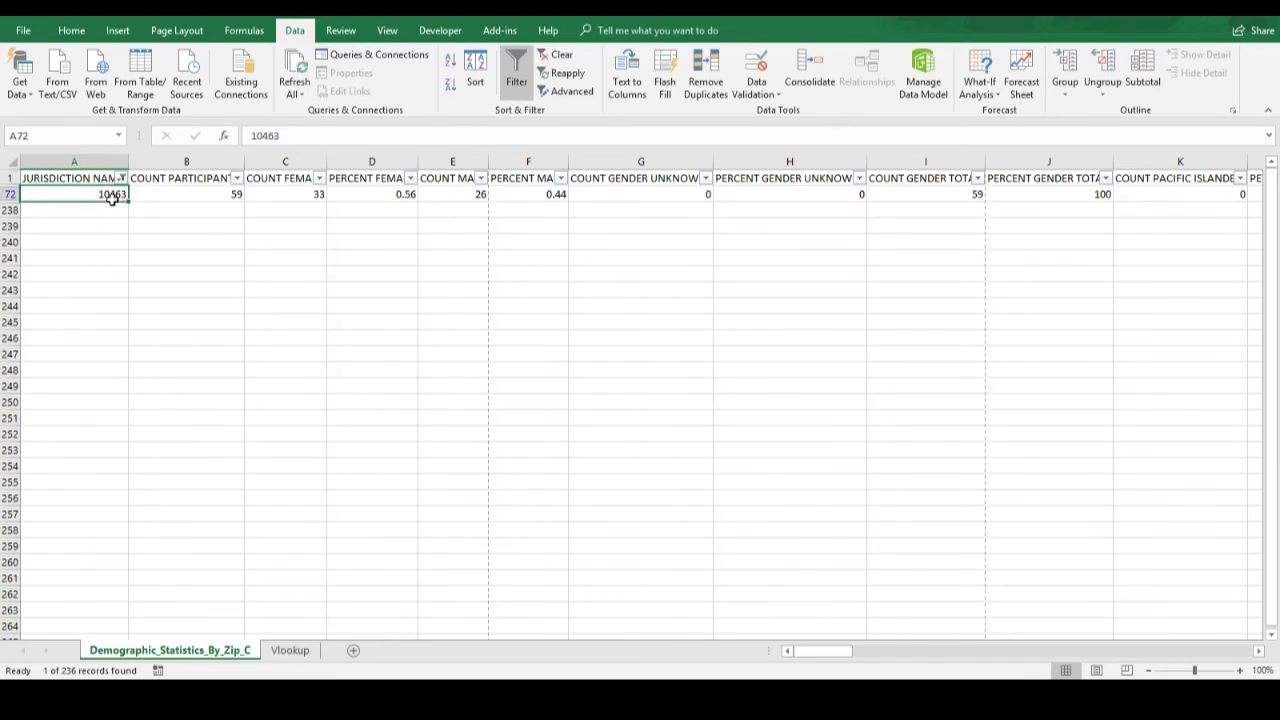
key(ctrl+shift+Right)
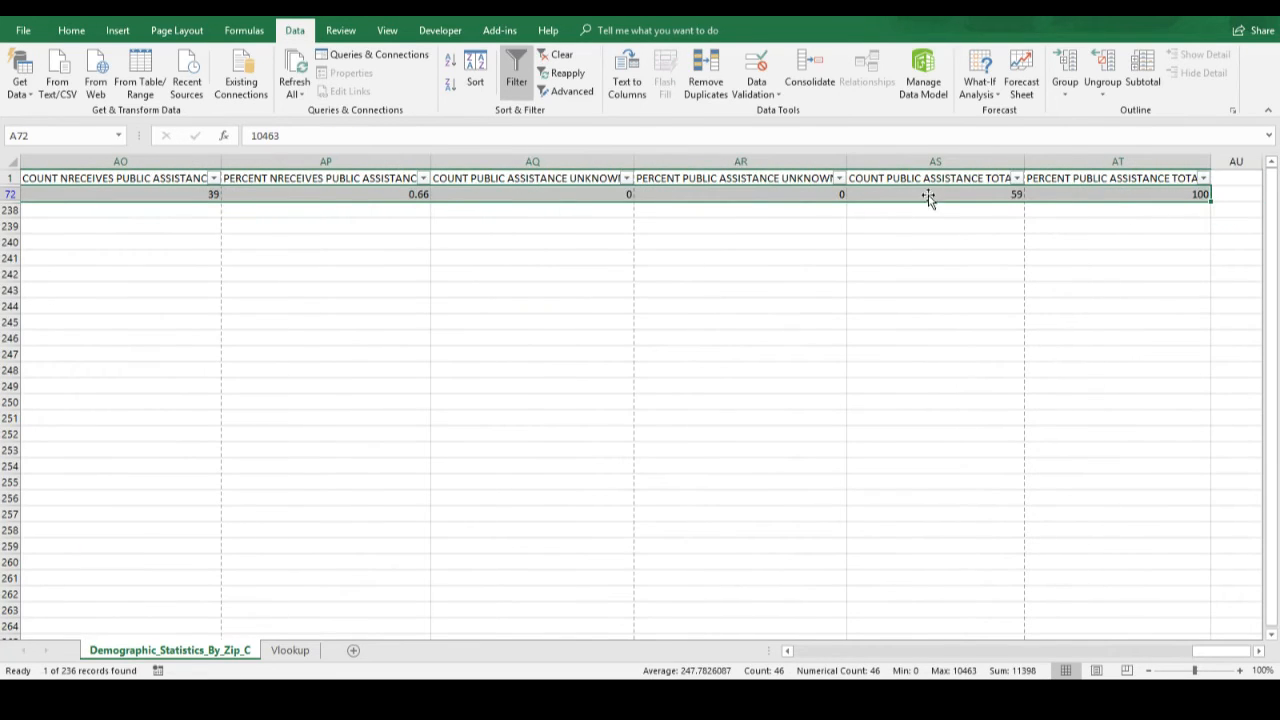
click(935, 195)
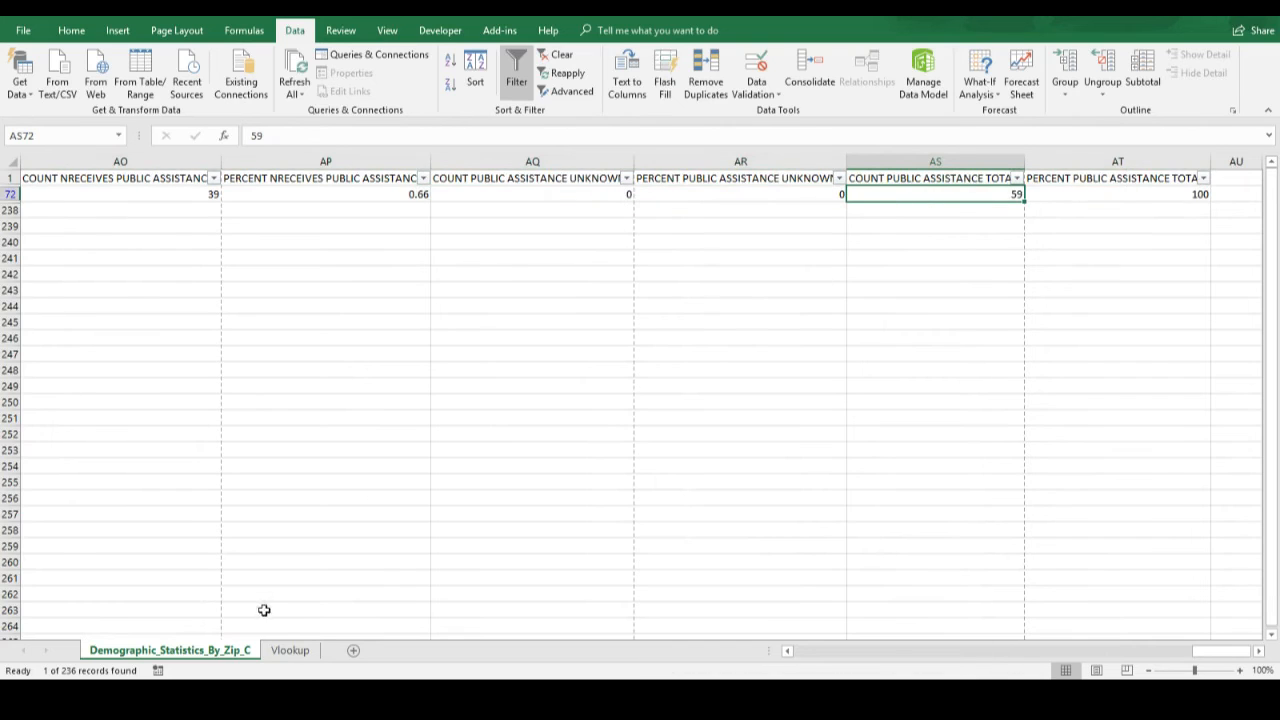
click(288, 650)
click(273, 280)
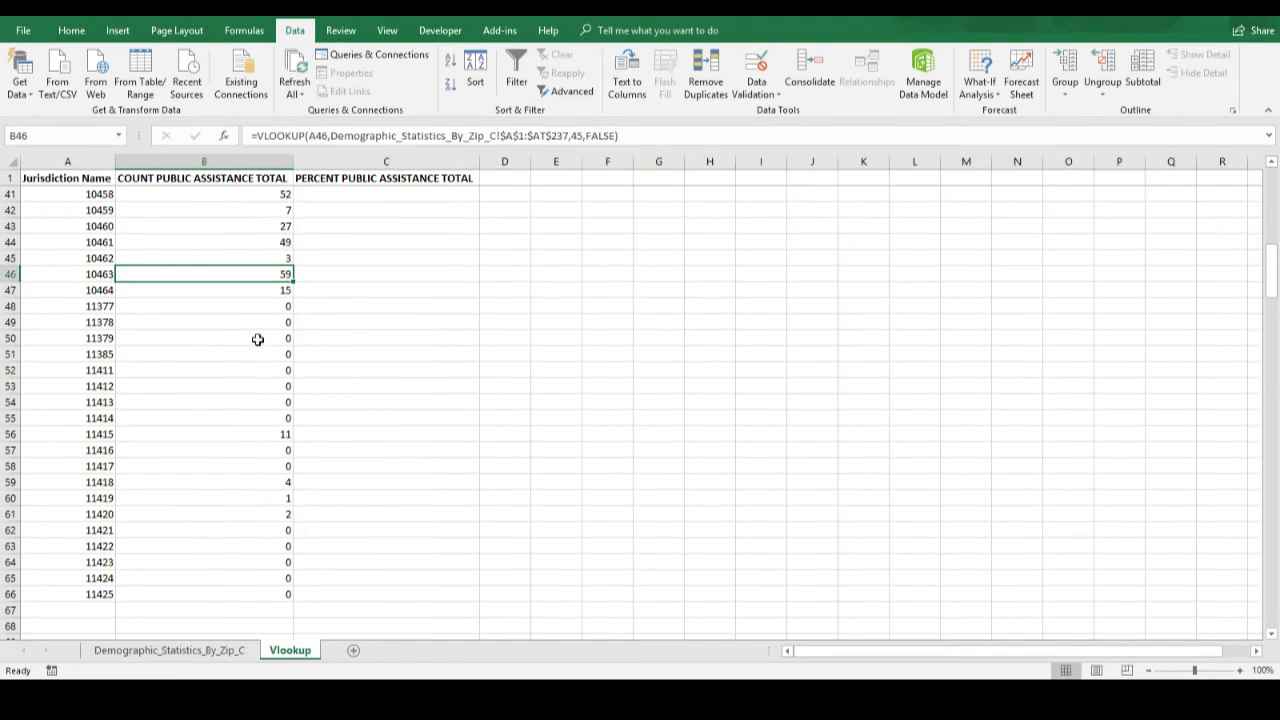
- Pick jurisdiction 10029 in row 14 for another check and change the demographic sheet's JURISDICTION NAME filter to 10029
scroll(255, 520, up, 7)
scroll(255, 528, up, 6)
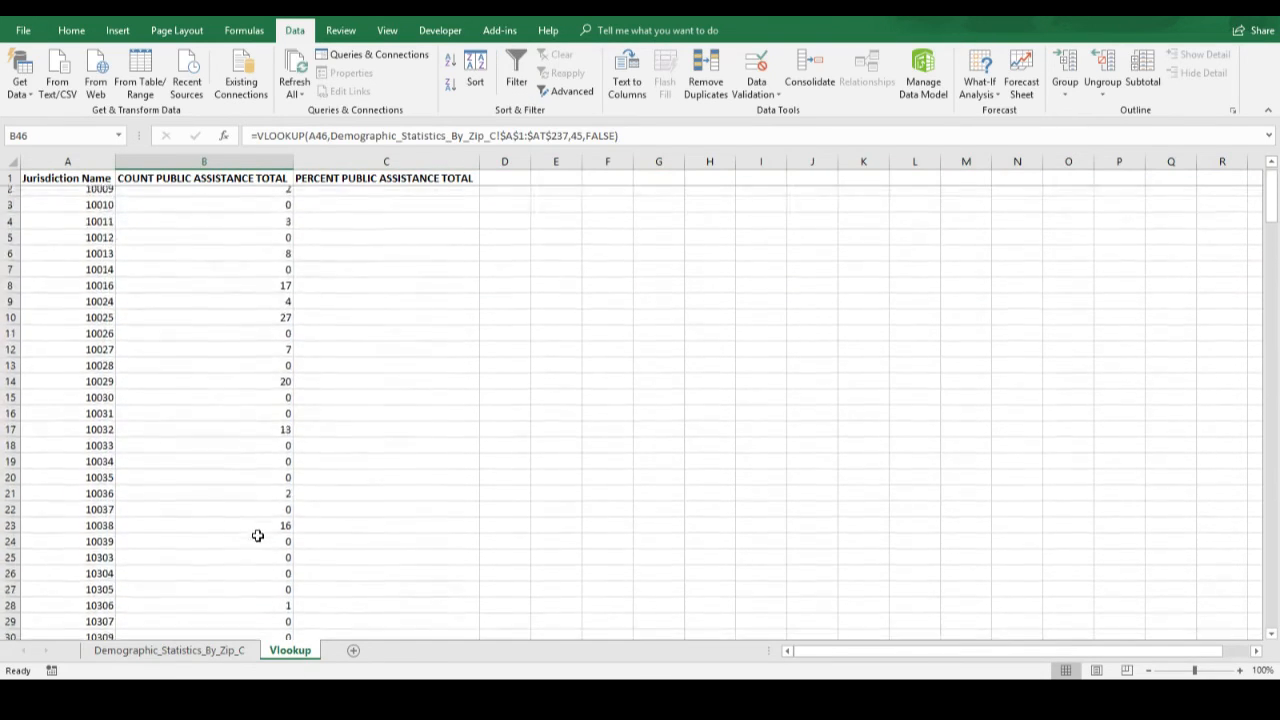
click(251, 389)
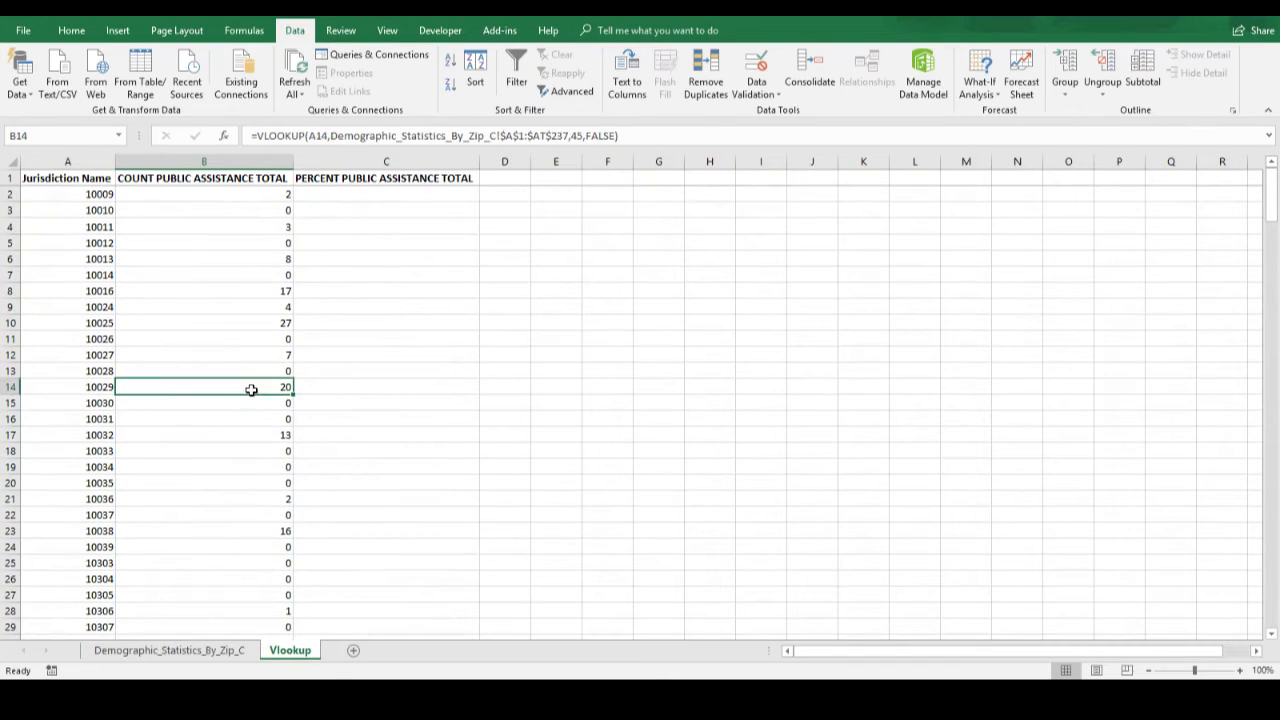
click(80, 389)
click(130, 654)
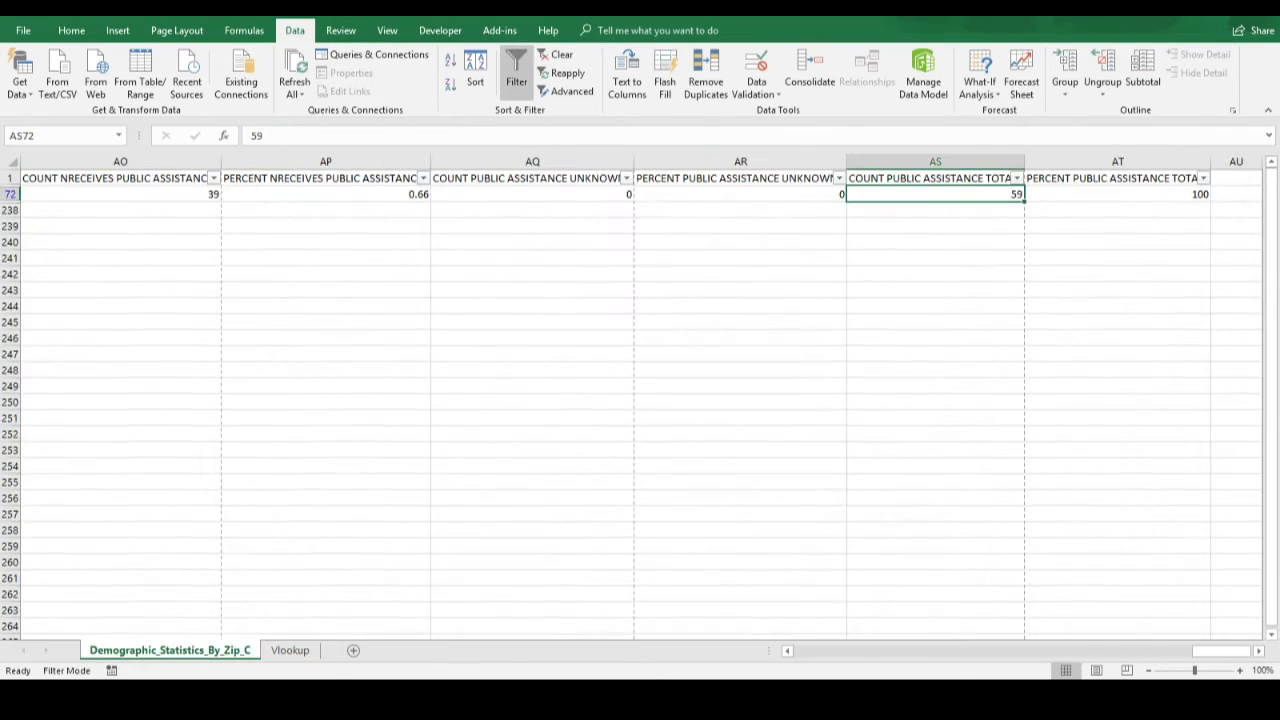
key(ctrl+shift+Left)
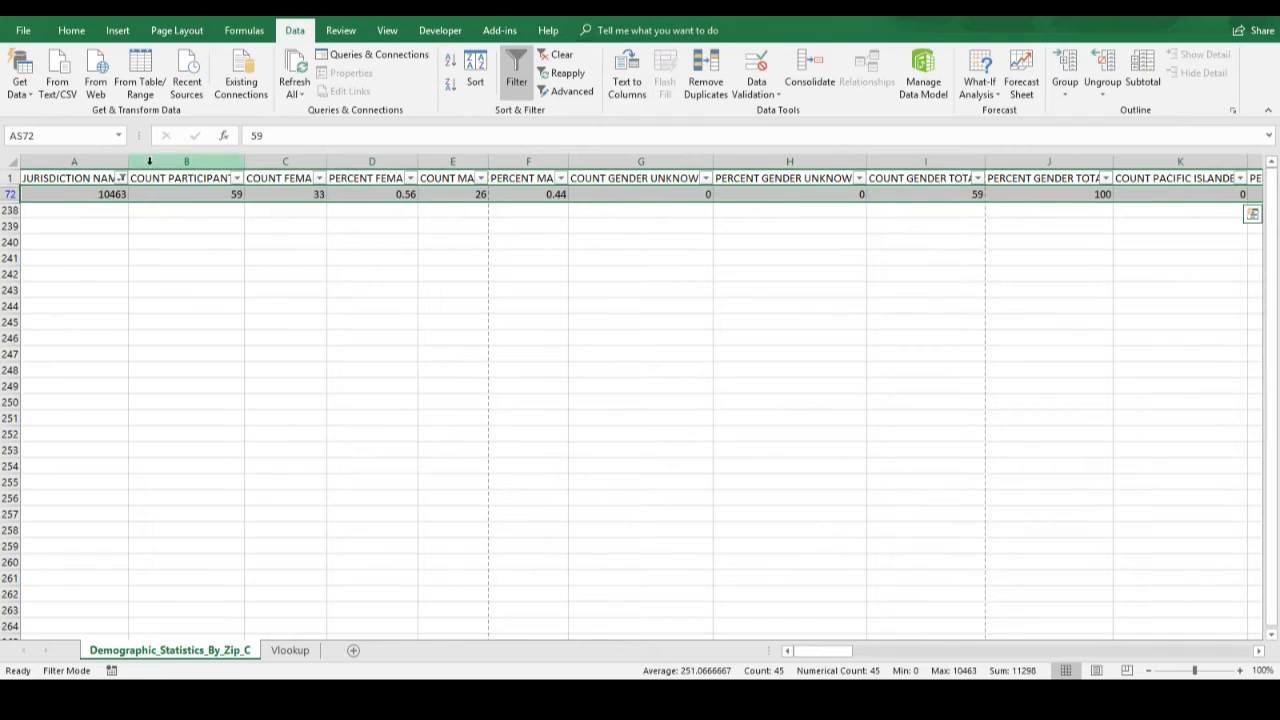
click(100, 178)
click(121, 178)
text(e1000)
key(BackSpace)
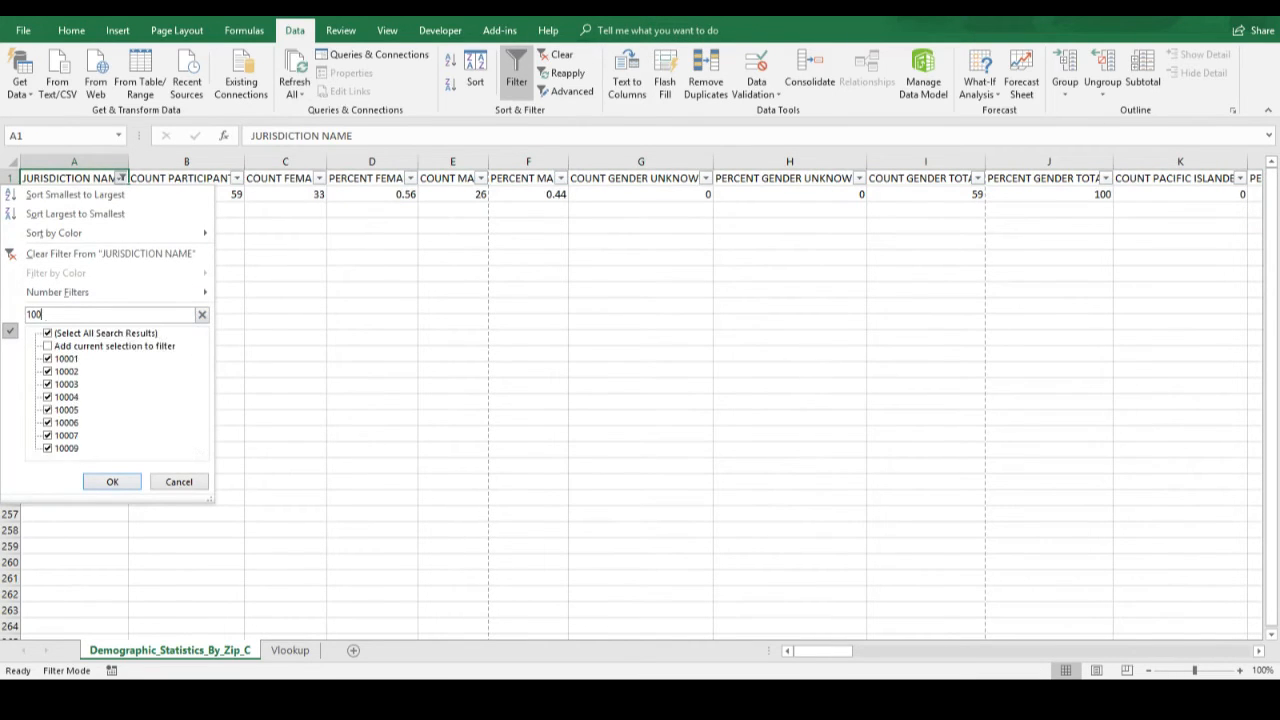
text(29)
key(Return)
- Compare the filtered row's COUNT PUBLIC ASSISTANCE TOTAL for 10029 with the VLOOKUP result in B14 on the Vlookup sheet
key(Down)
key(ctrl+shift+Right)
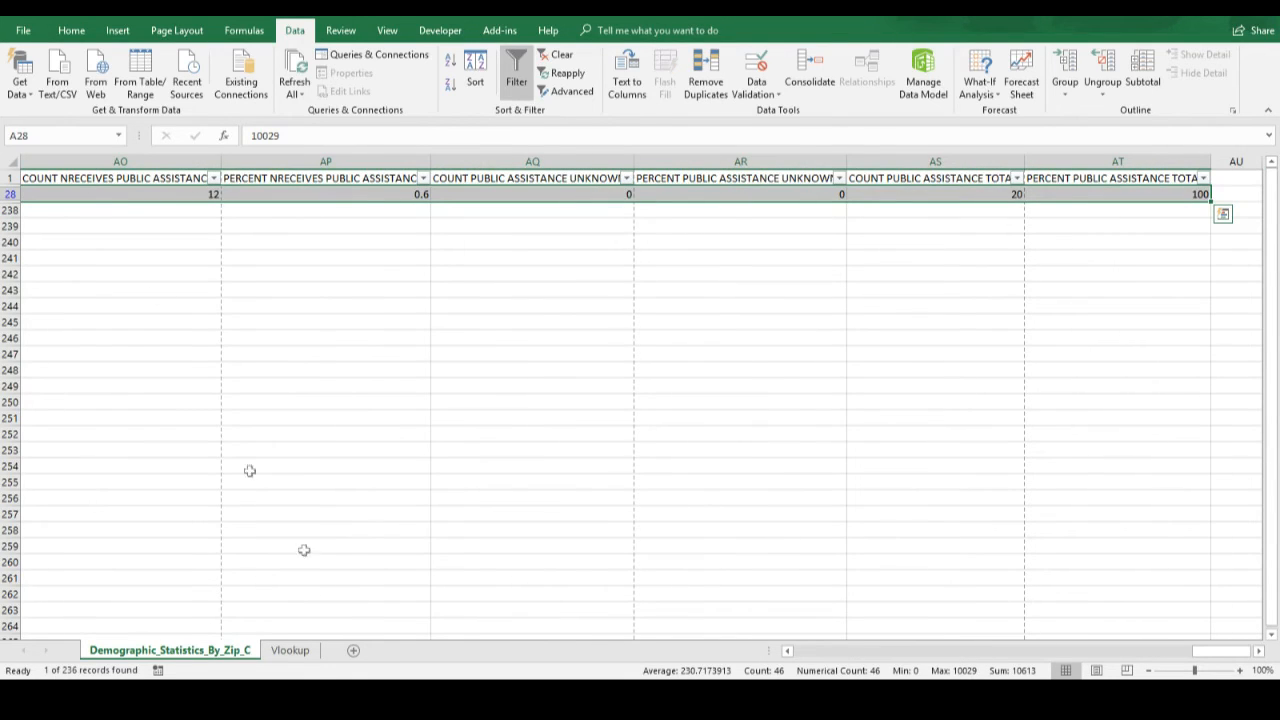
click(291, 651)
click(272, 390)
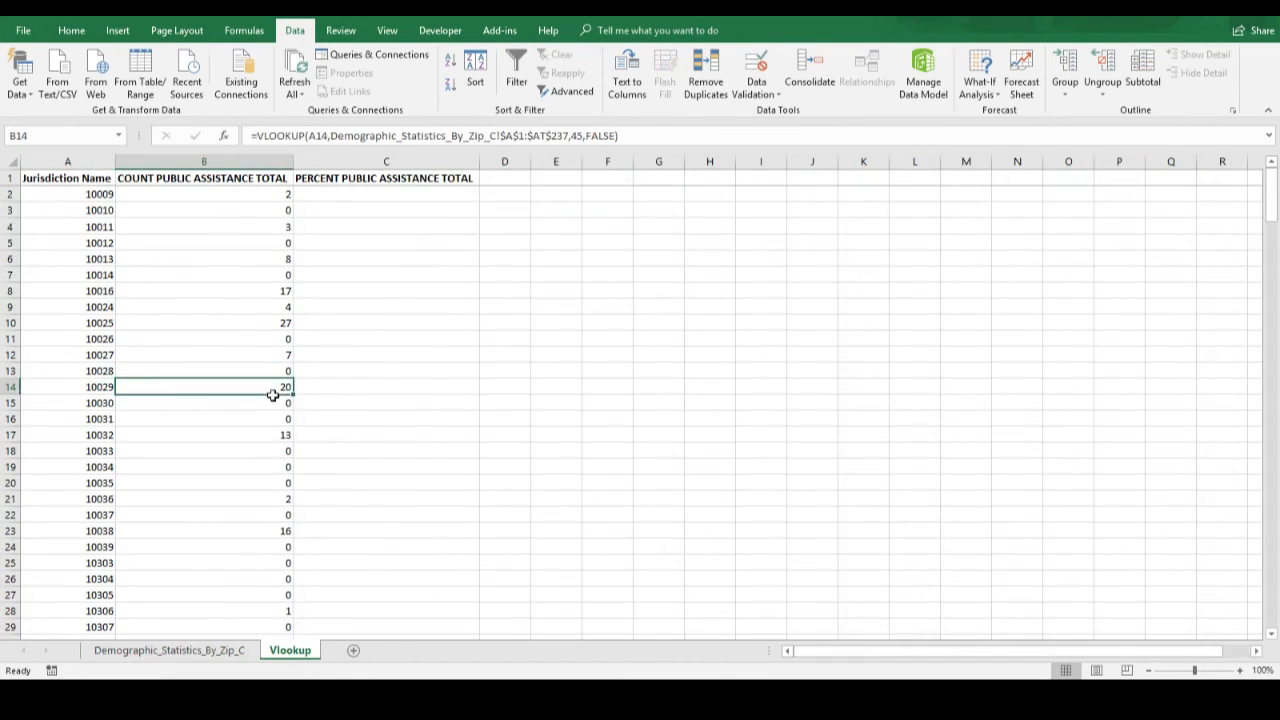
drag(383, 388, 378, 372)
- Review the VLOOKUP formula in B2 alongside the PERCENT PUBLIC ASSISTANCE TOTAL header and cell C2
click(240, 200)
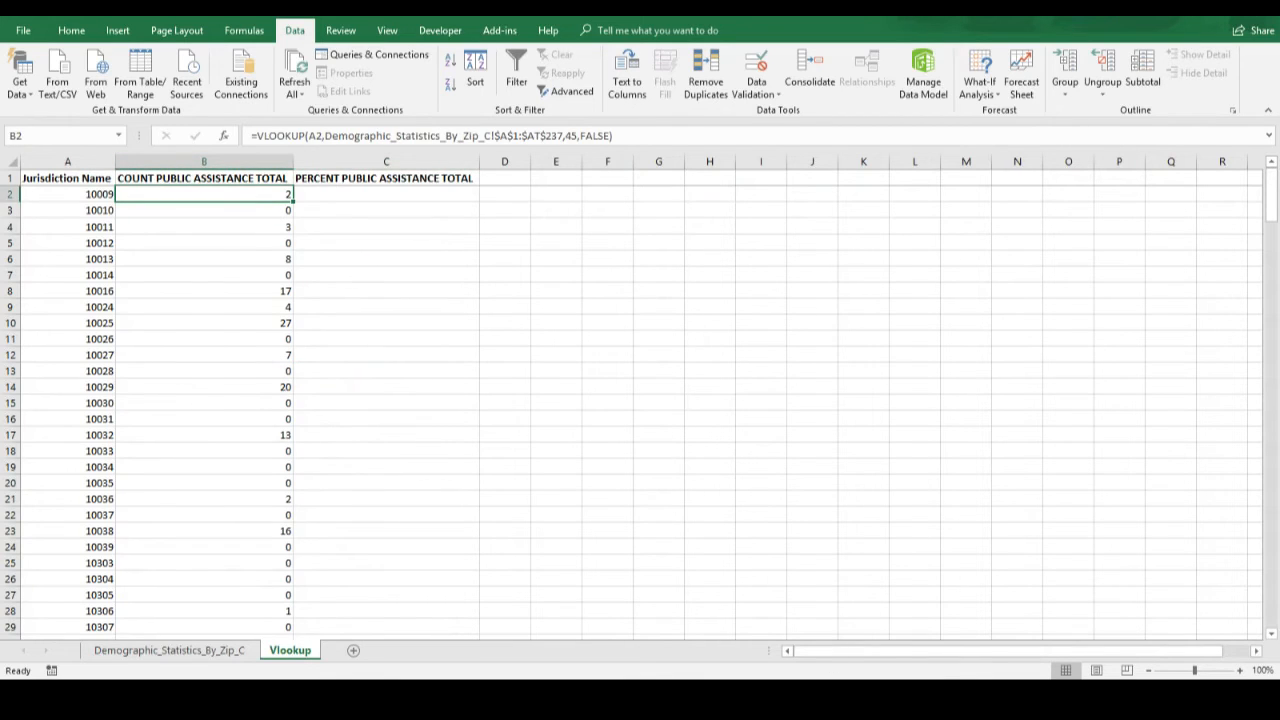
click(386, 195)
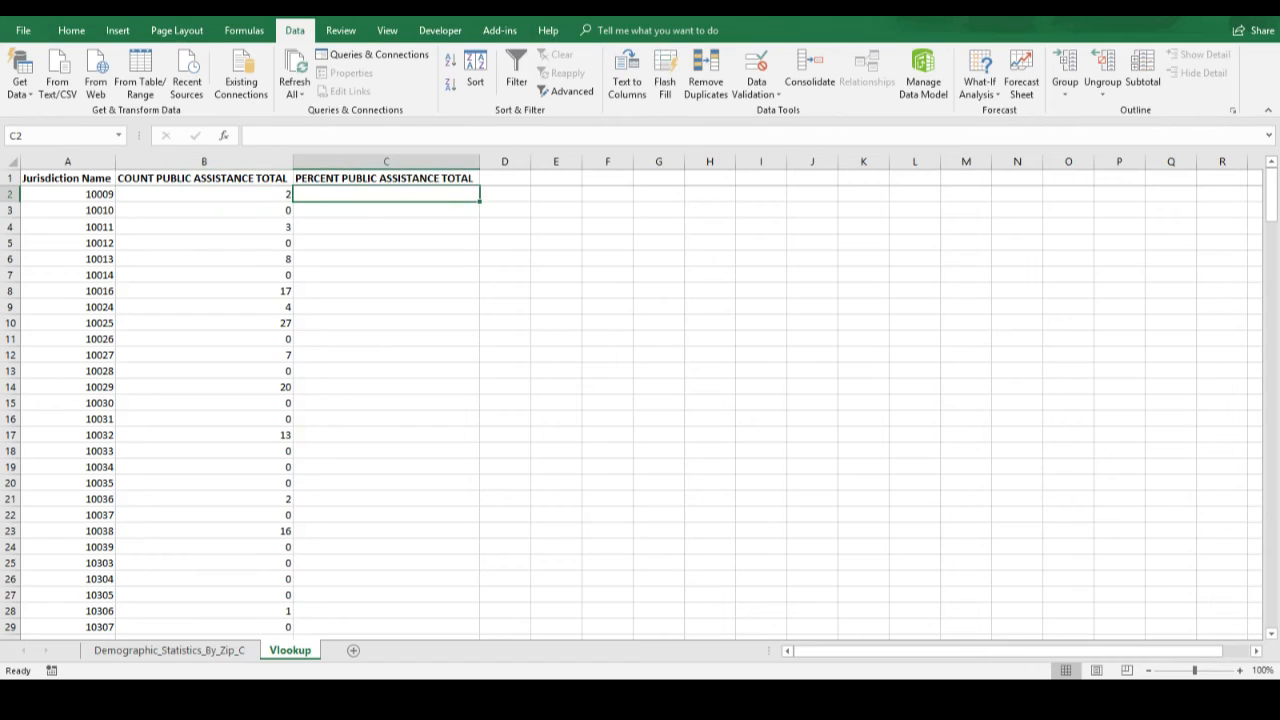
click(386, 178)
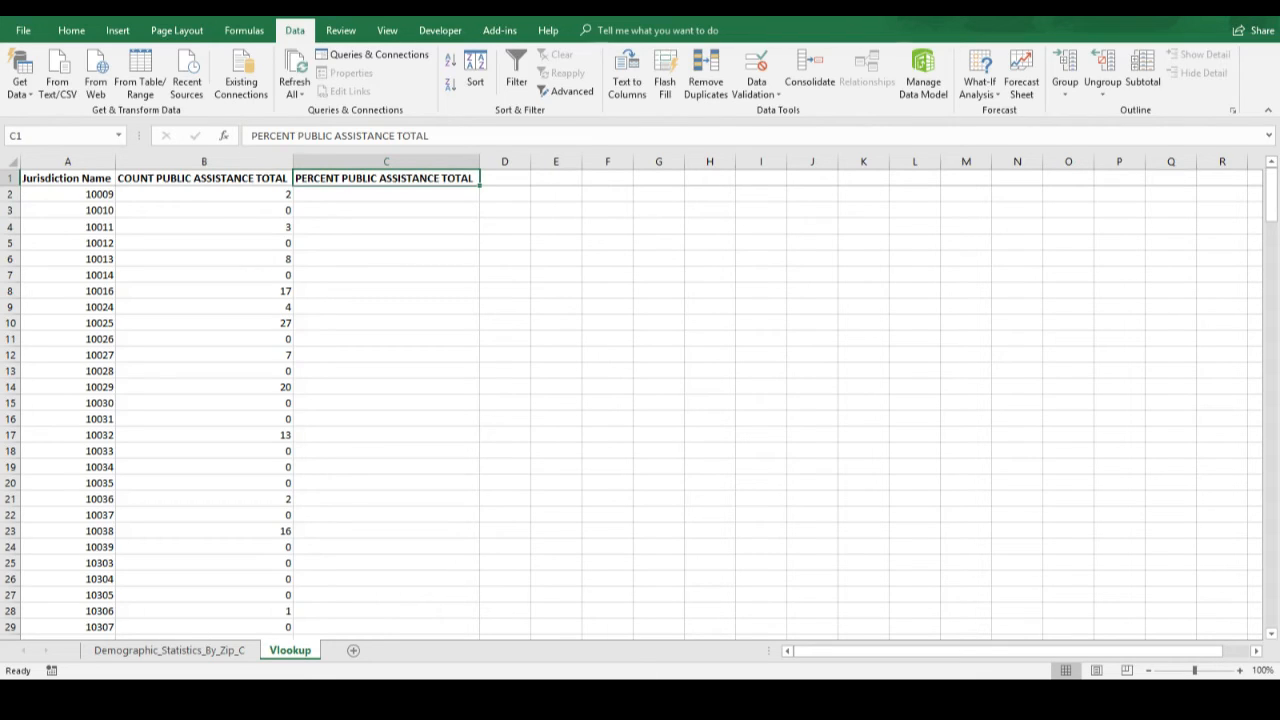
click(386, 194)
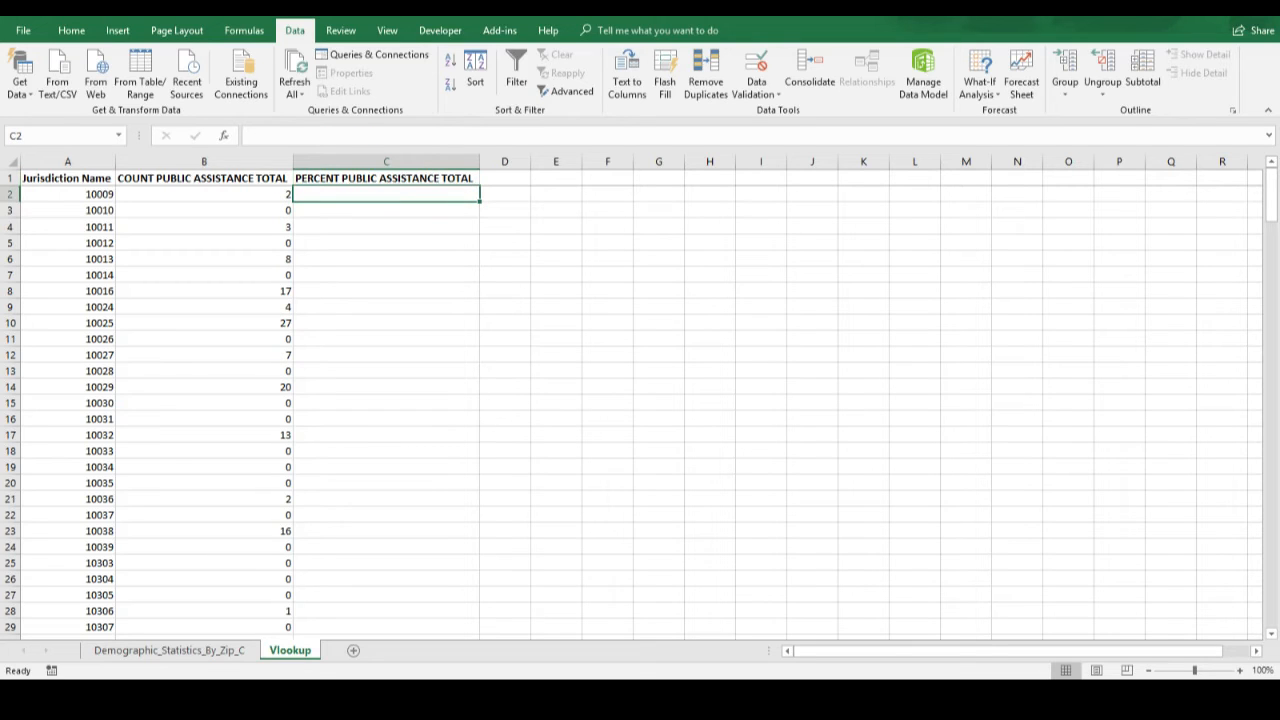
click(204, 194)
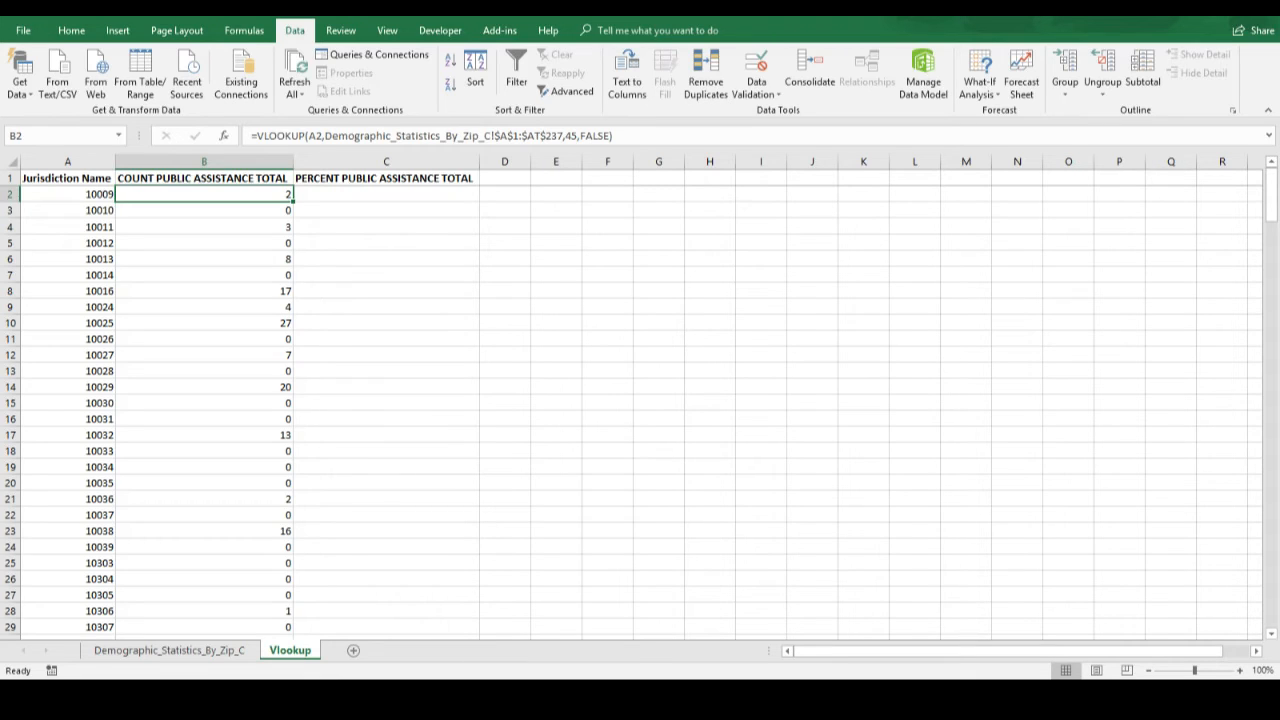
- Copy the VLOOKUP formula from B2 into C2 and change its lookup value reference to A2
key(ctrl+c)
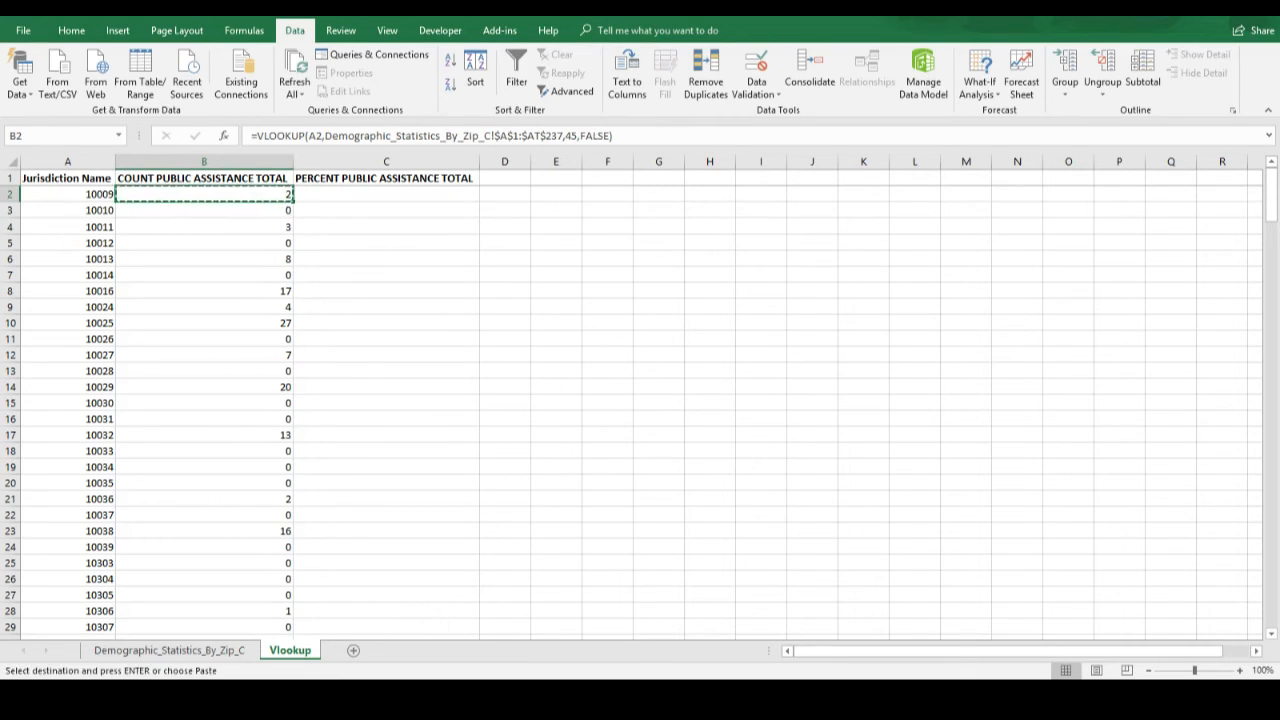
click(386, 194)
key(ctrl+v)
key(Escape)
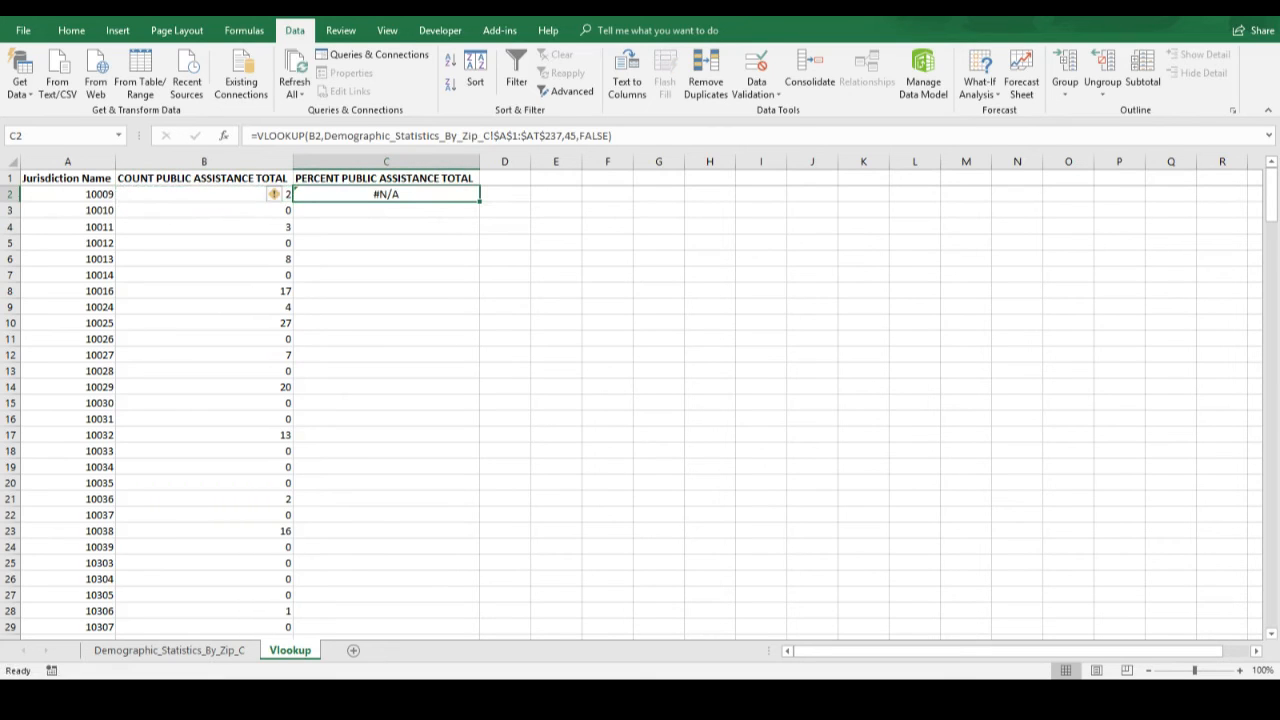
double_click(424, 197)
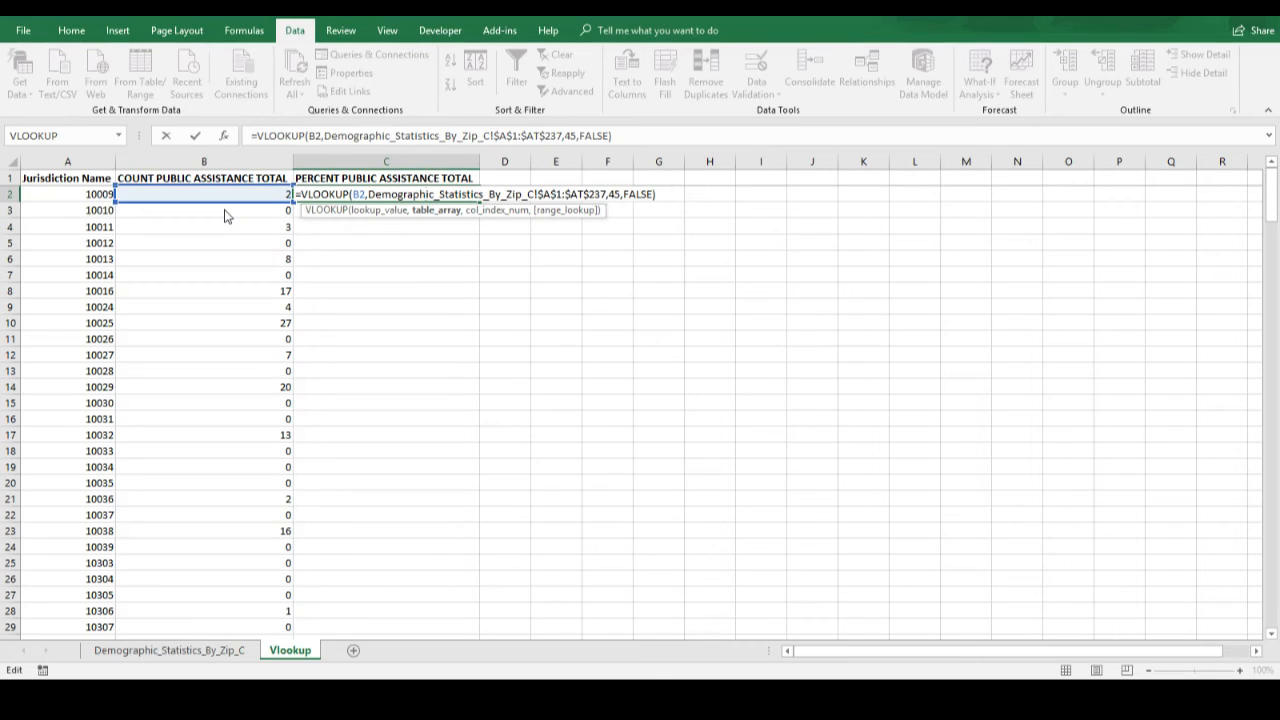
drag(209, 202, 57, 196)
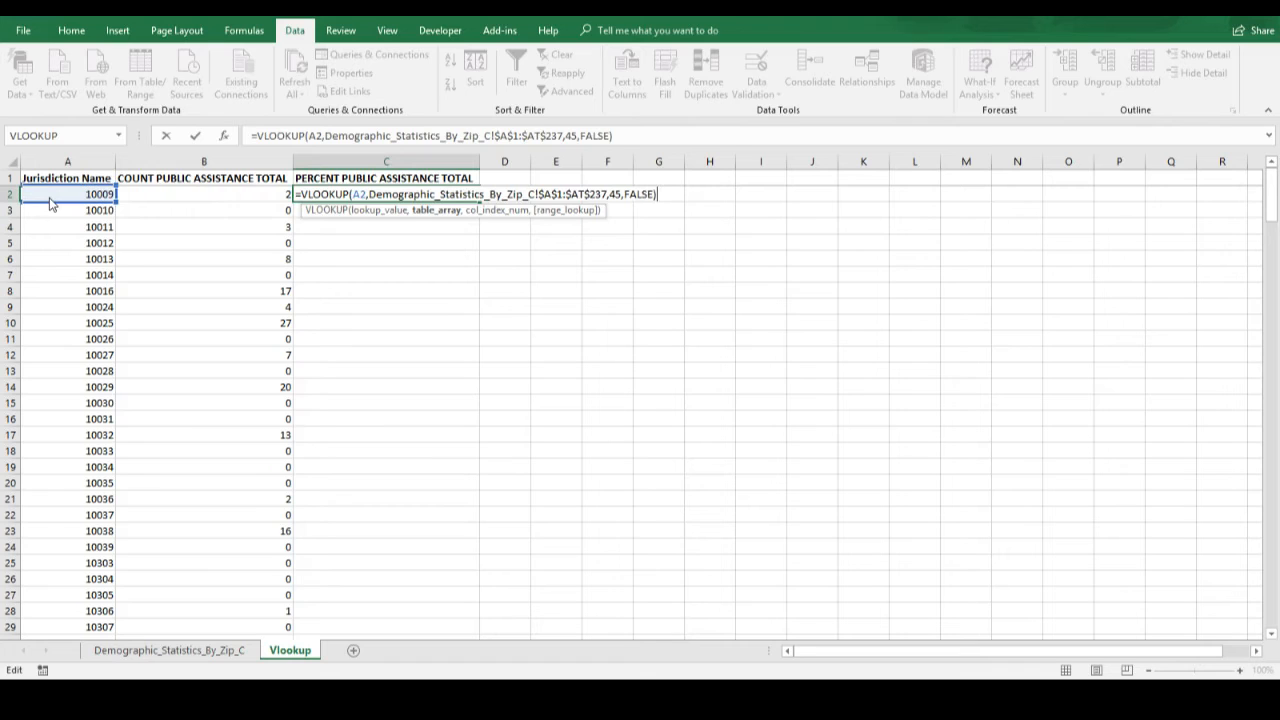
key(ctrl+Return)
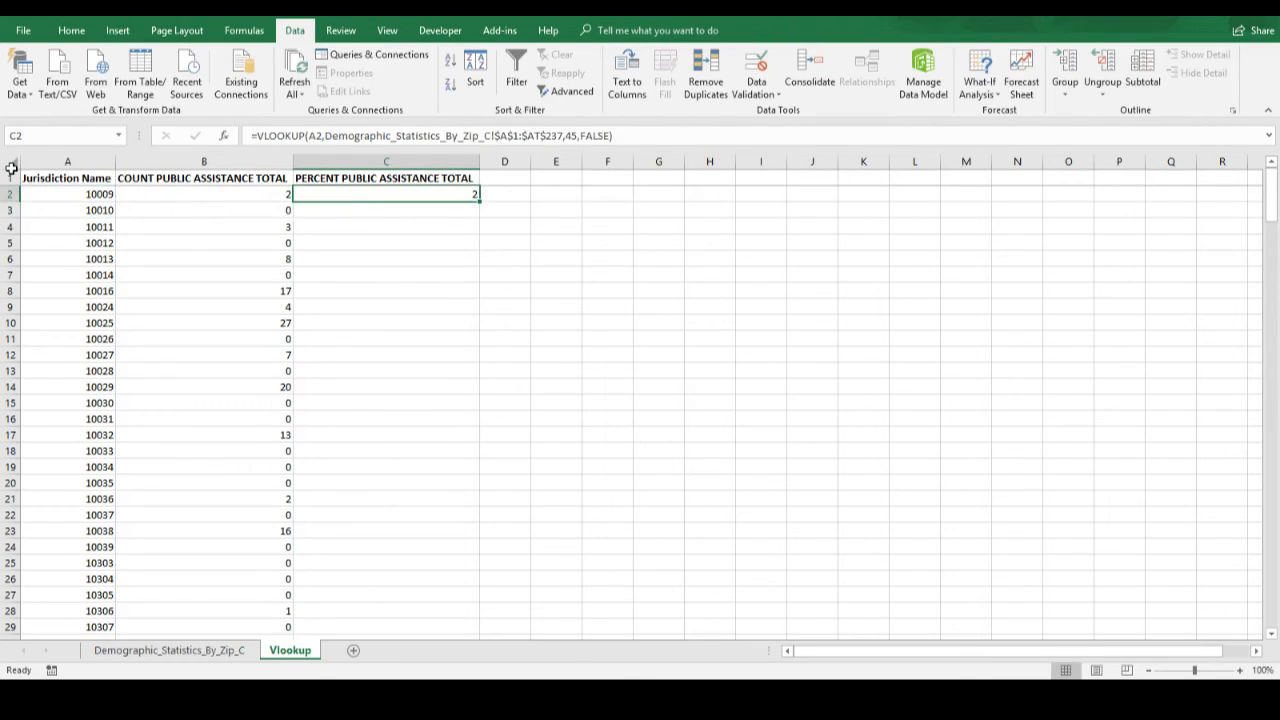
- Set the column index number in C2's VLOOKUP formula to 46
click(578, 137)
key(BackSpace)
text(6)
key(Return)
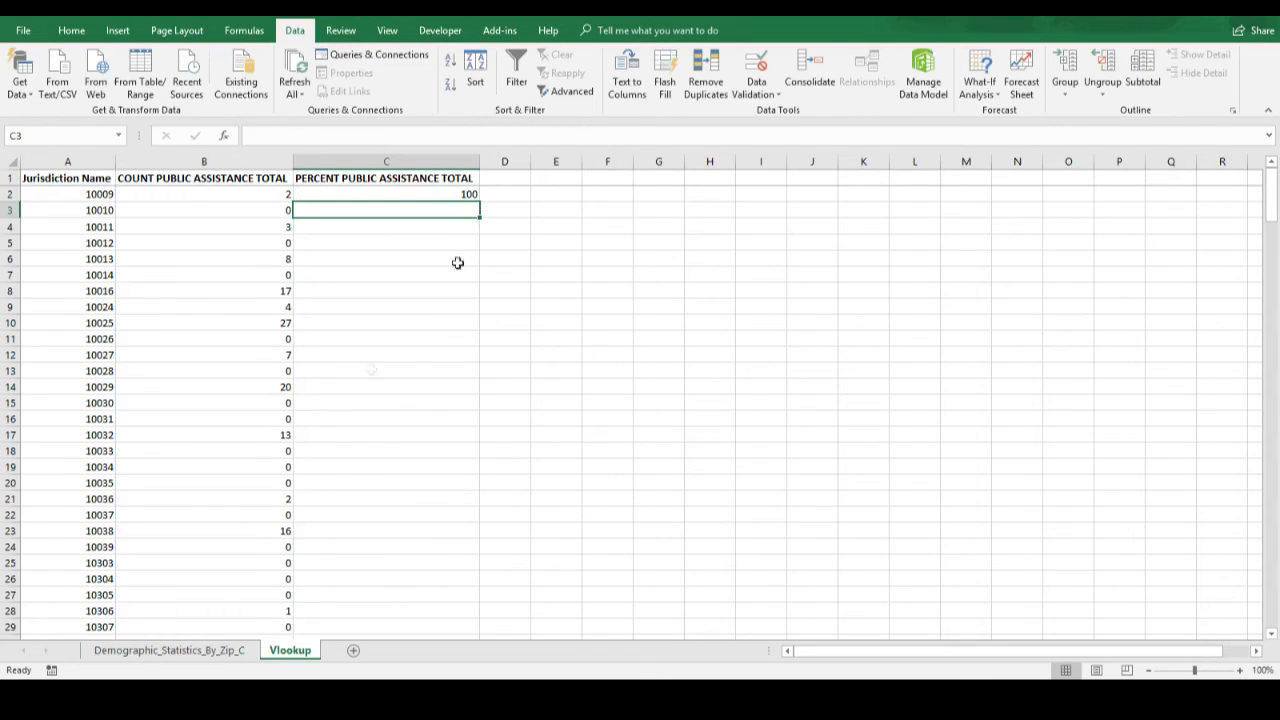
- Examine the column position of PERCENT PUBLIC ASSISTANCE TOTAL on the demographic sheet, counting the header cells from A1 to AT1
click(225, 652)
click(1100, 186)
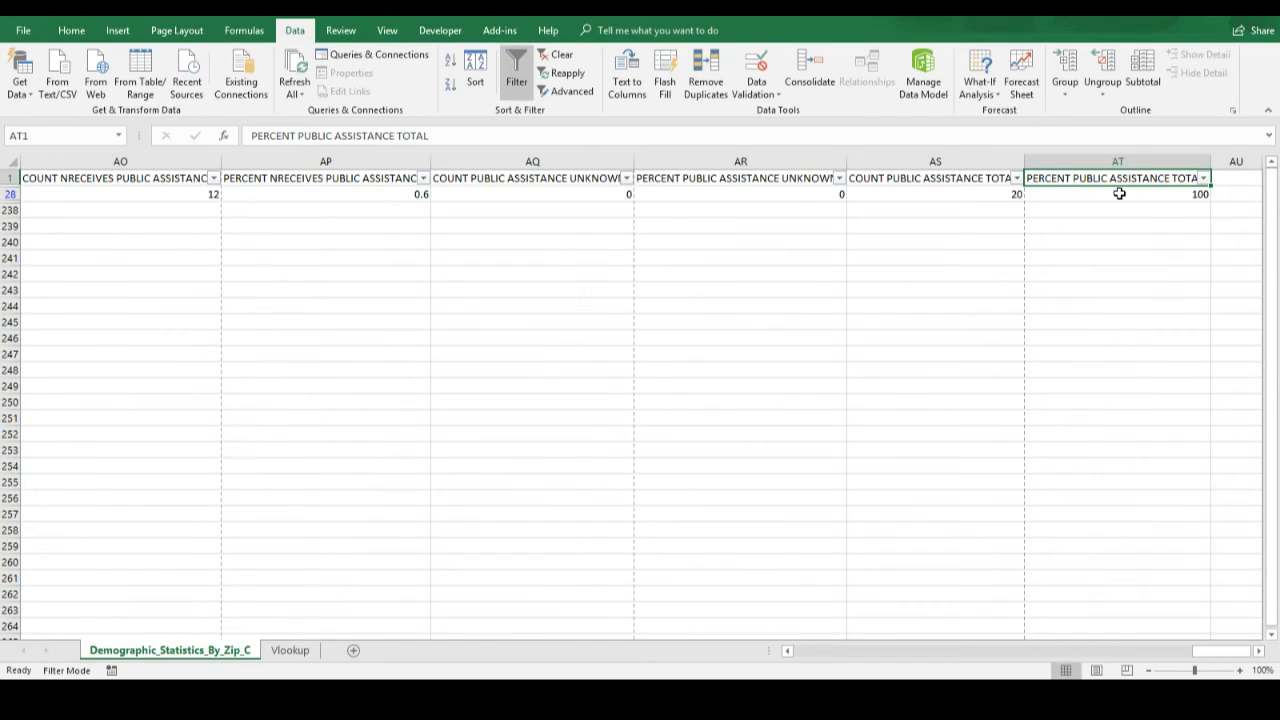
key(ctrl+shift+Left)
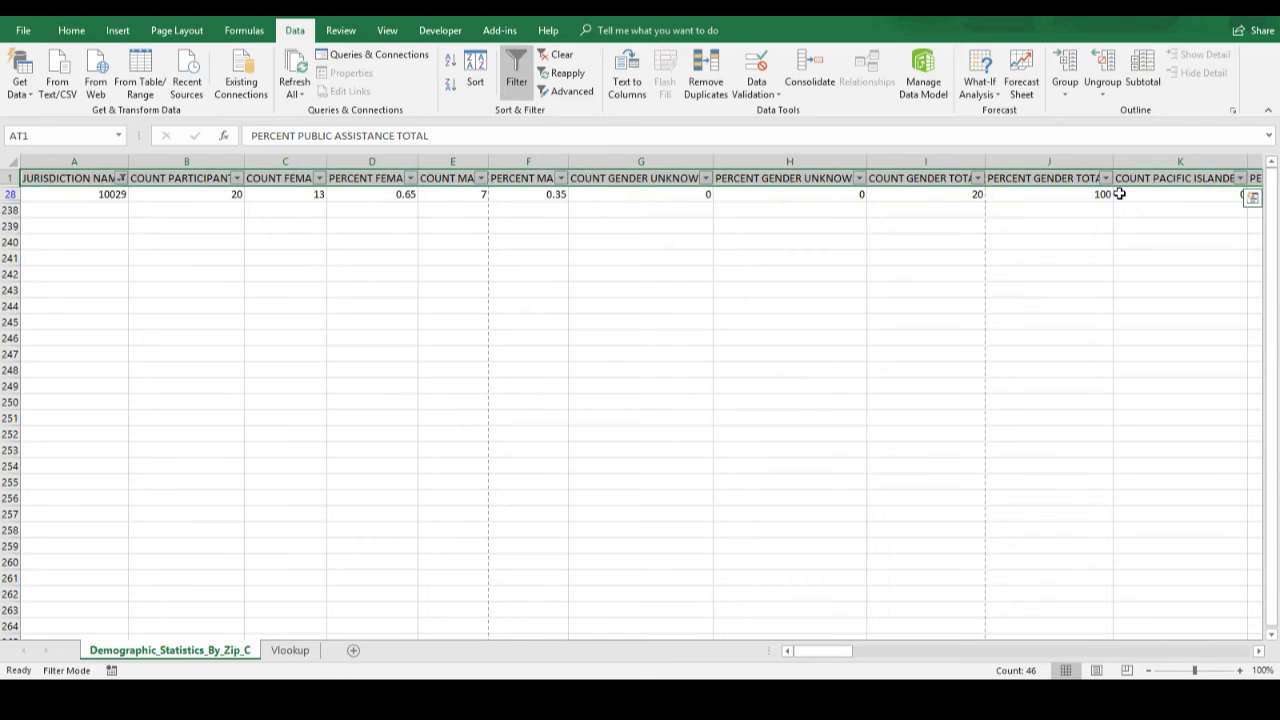
click(65, 180)
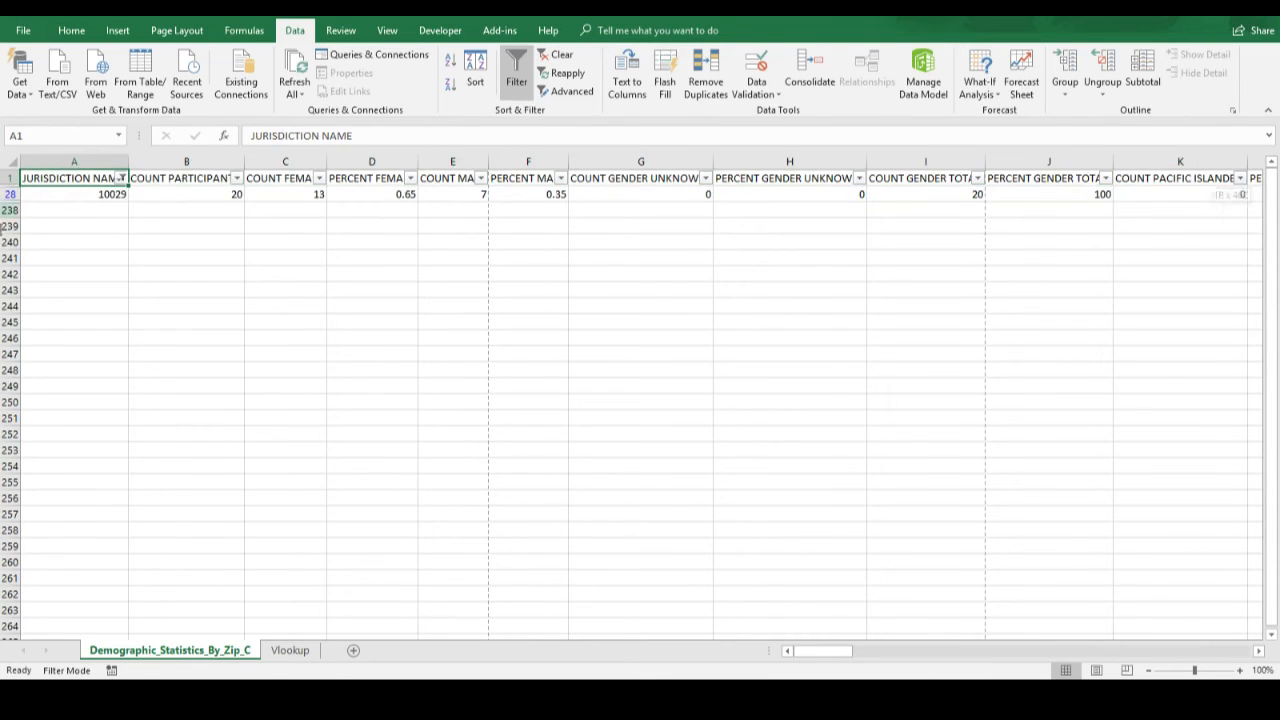
key(ctrl+shift+Right)
drag(1012, 624, 1118, 630)
scroll(1100, 552, up, 2)
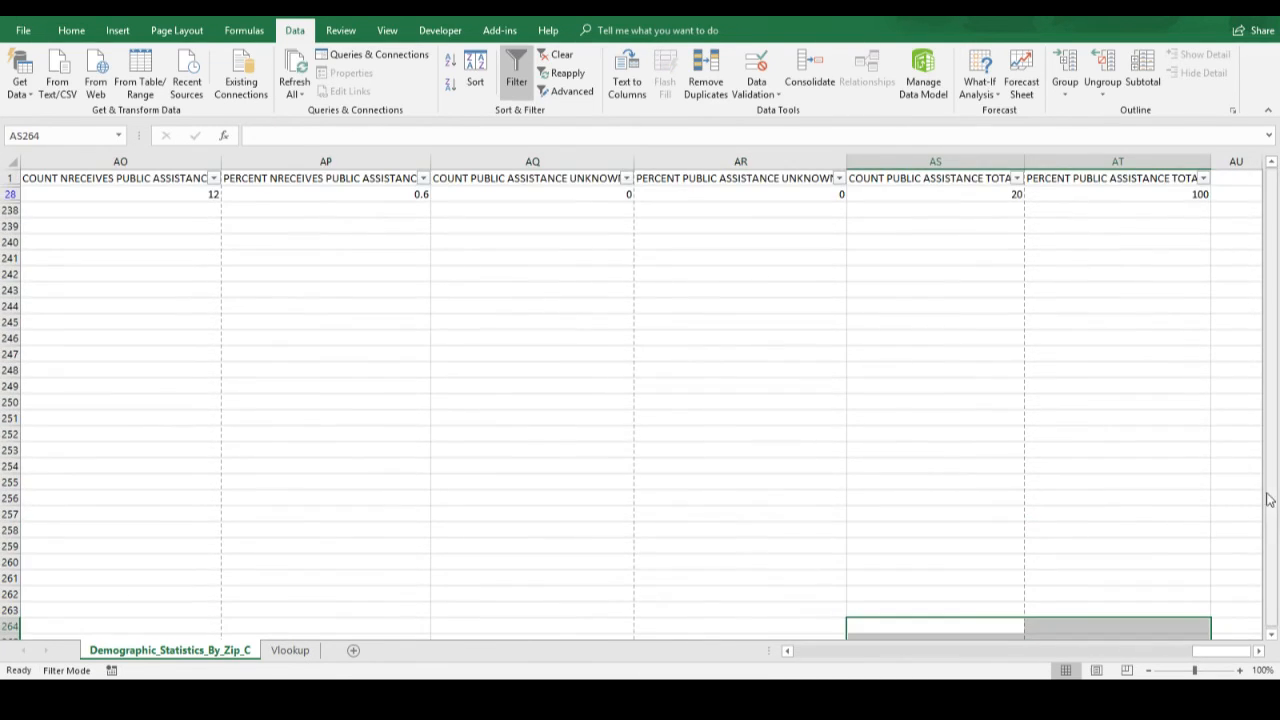
click(1138, 190)
scroll(1137, 190, up, 12)
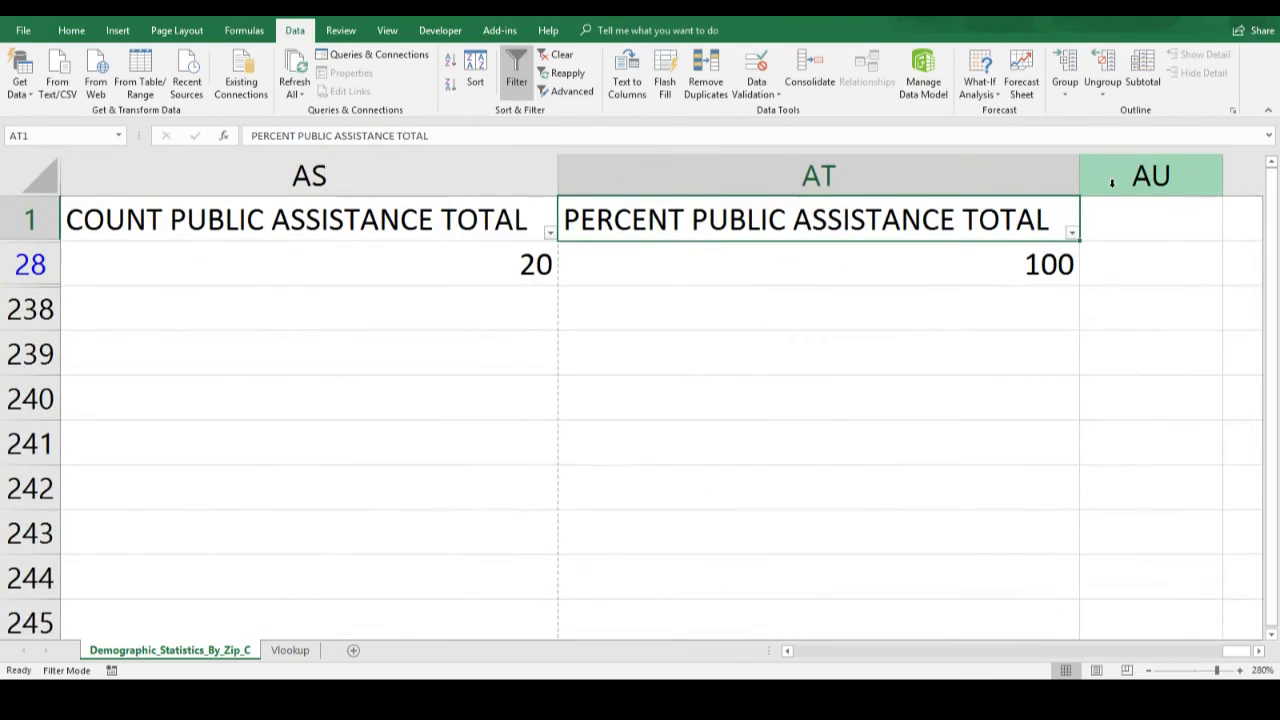
scroll(1112, 183, up, 4)
scroll(899, 318, down, 6)
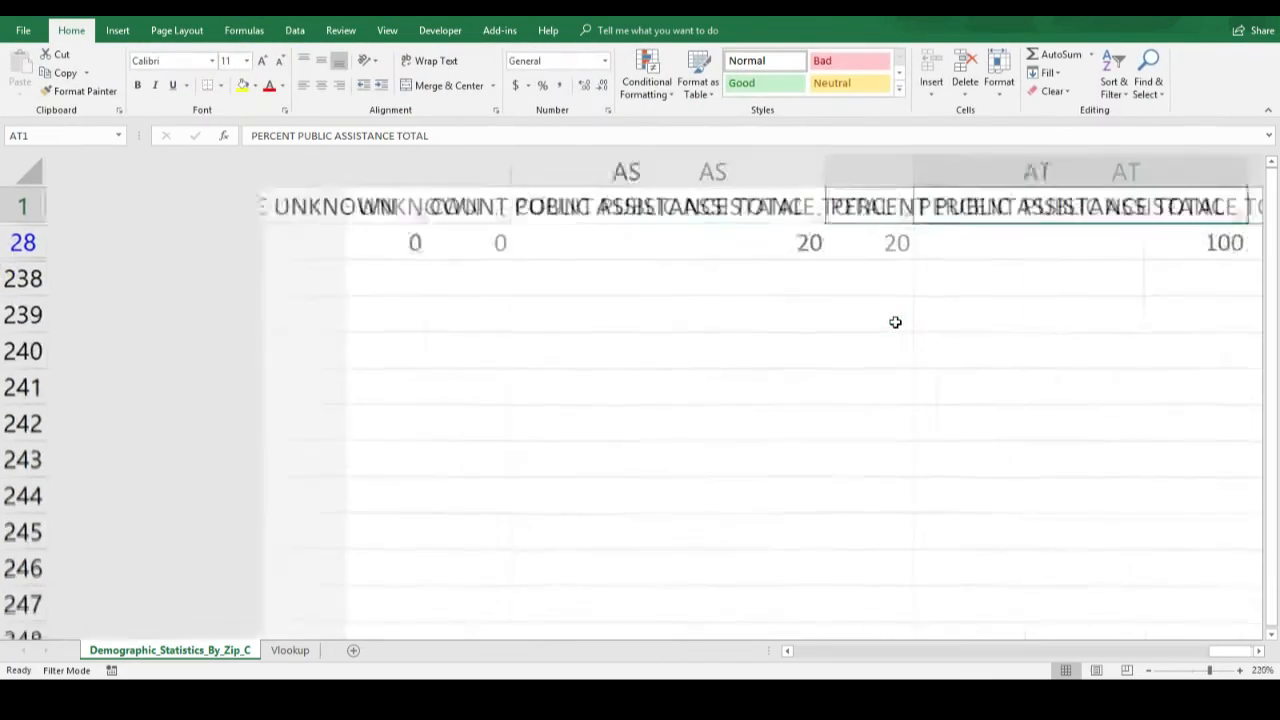
scroll(895, 323, down, 5)
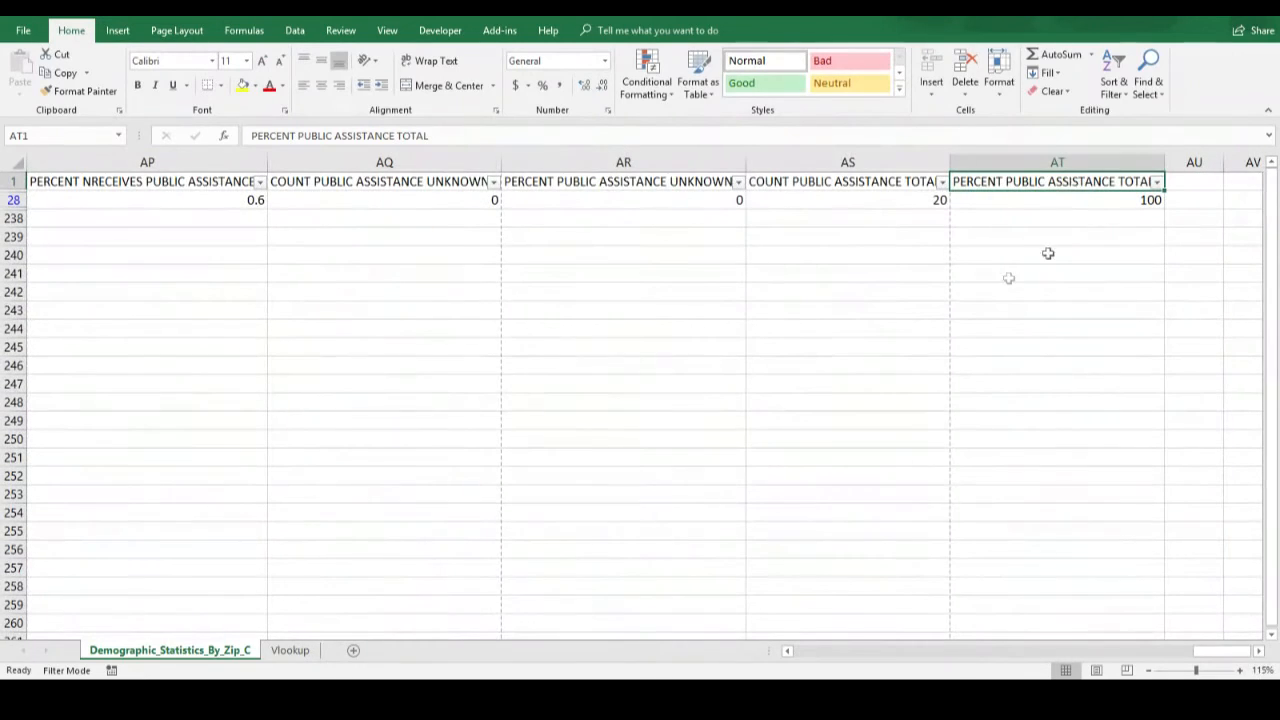
key(ctrl+shift+Left)
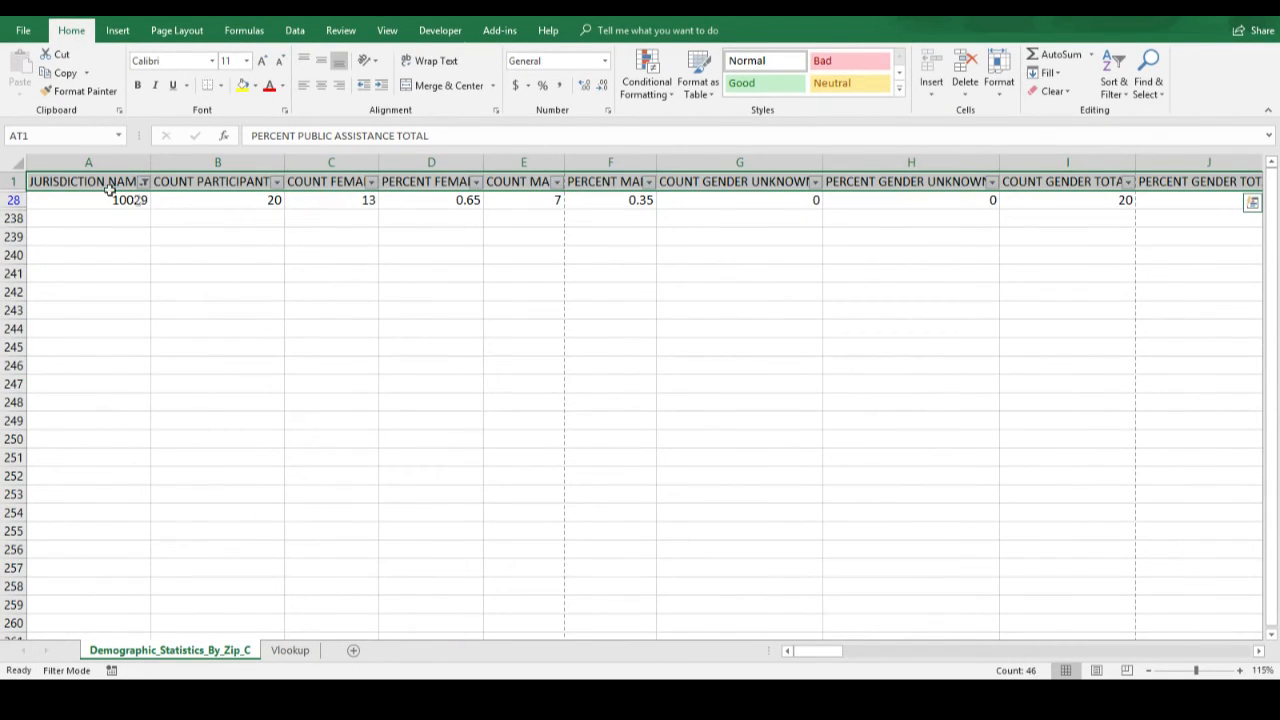
- Fill C2's VLOOKUP formula down the PERCENT PUBLIC ASSISTANCE TOTAL column of the Vlookup sheet and look over the filled rows
click(286, 656)
click(415, 196)
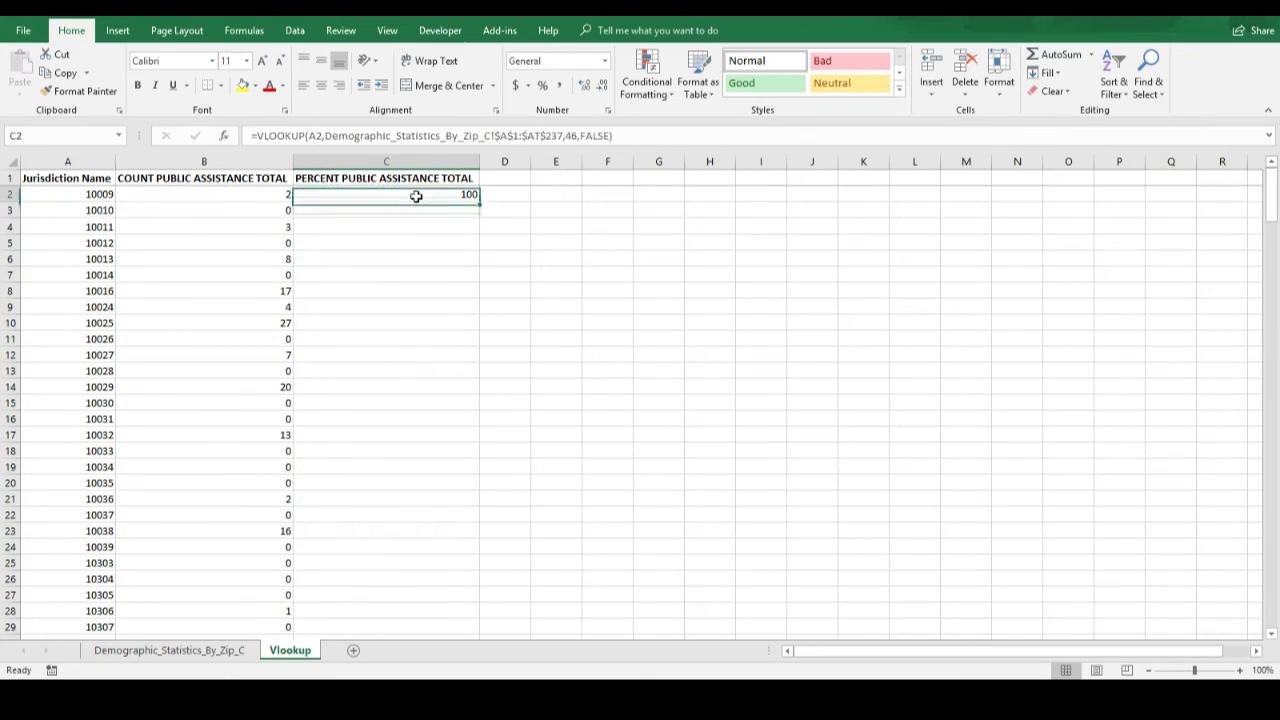
double_click(481, 204)
scroll(457, 303, down, 14)
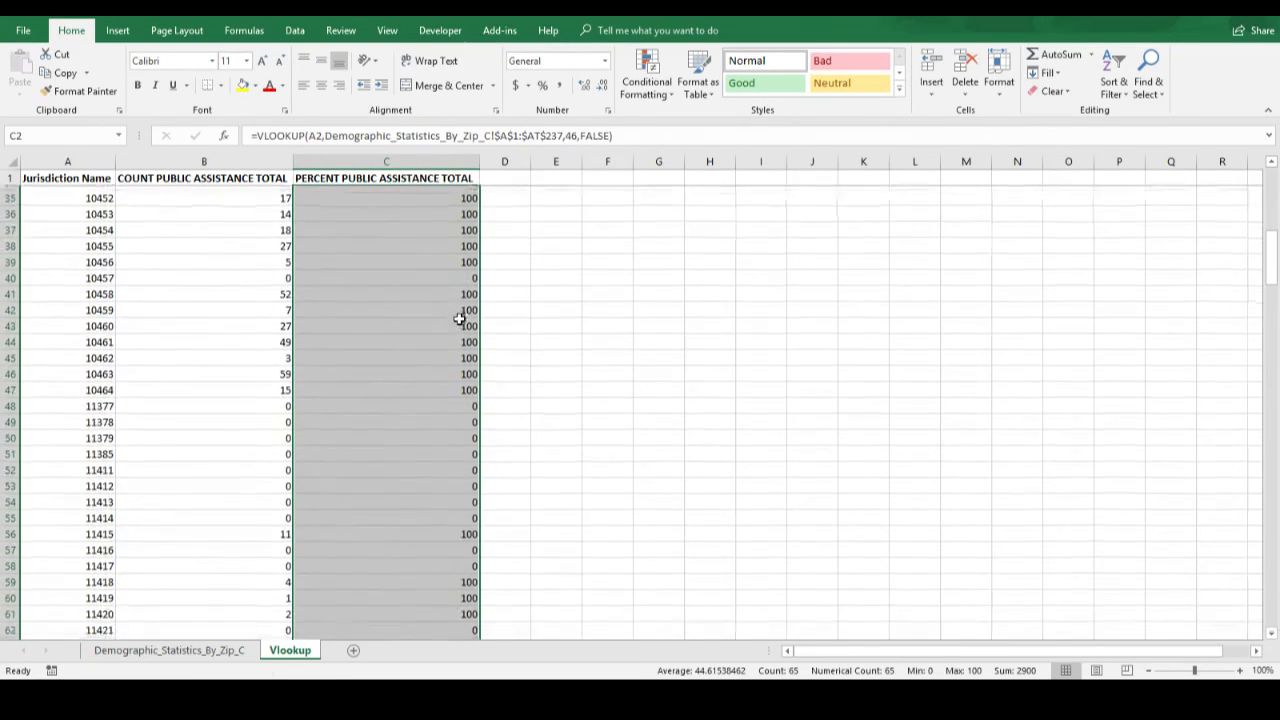
scroll(443, 408, up, 14)
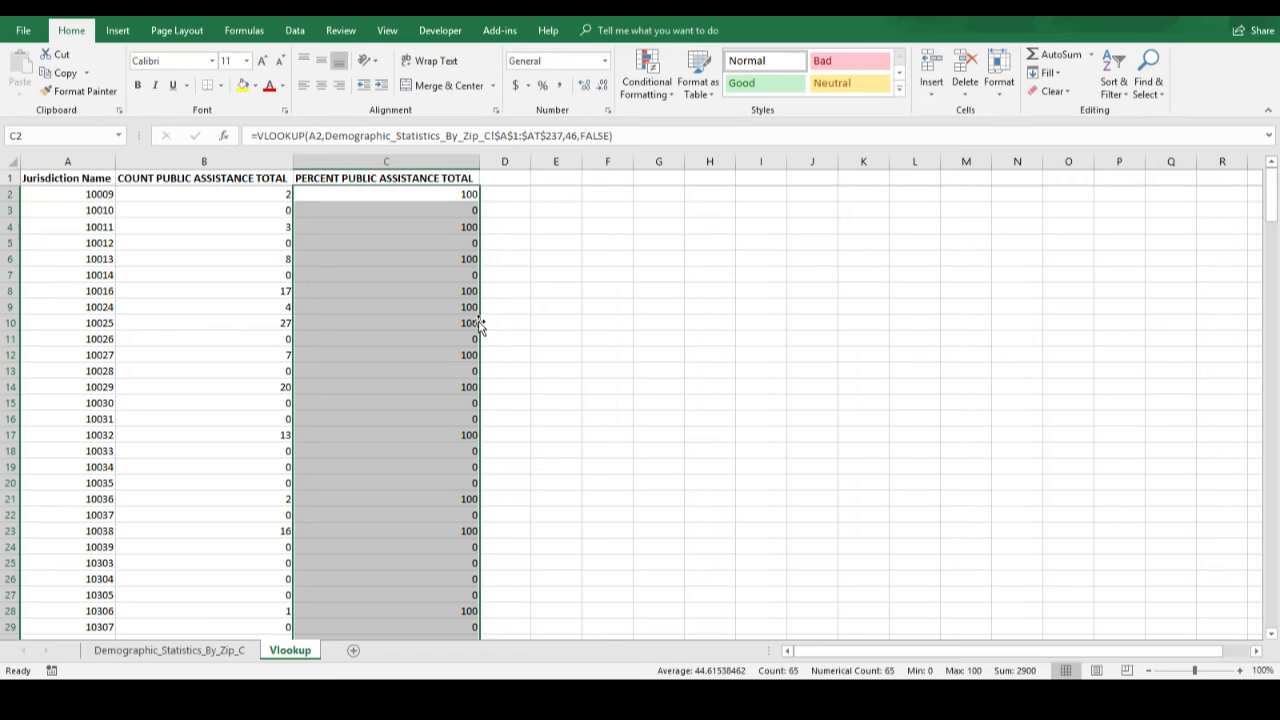
- Create a PivotTable on a new worksheet from the Vlookup sheet's full table, range A1:C66
key(Left)
key(Left)
key(Up)
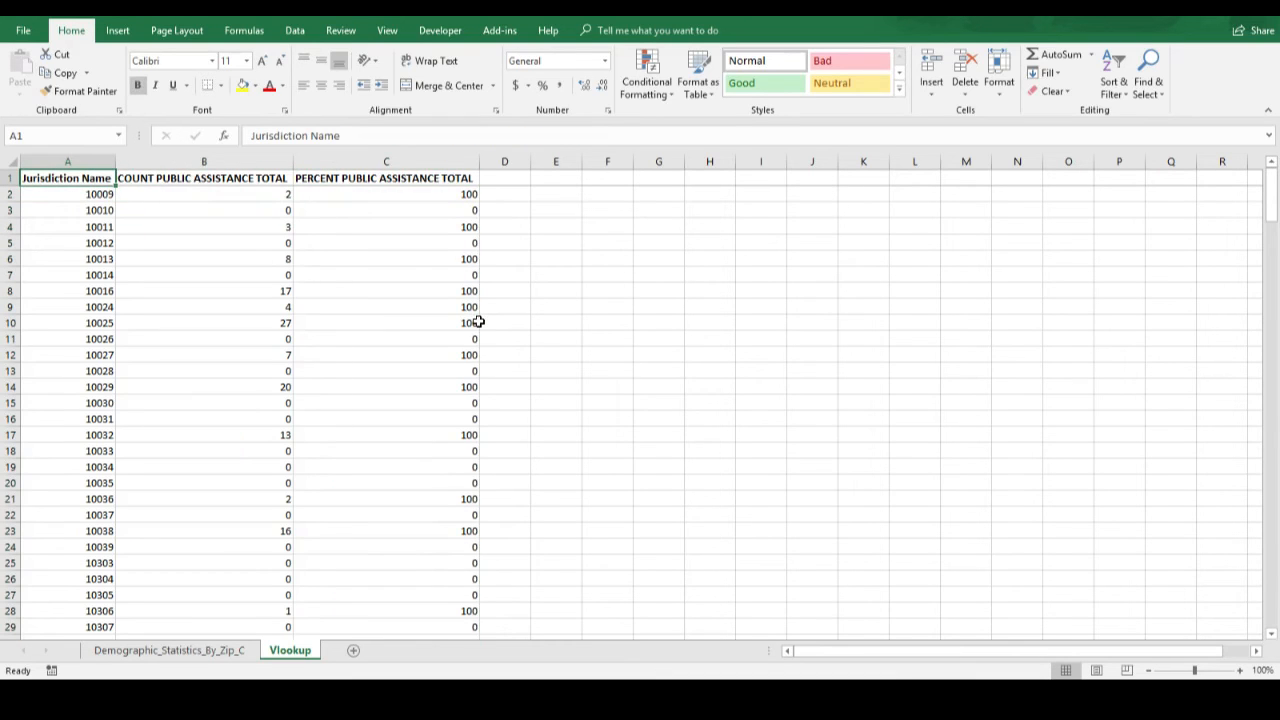
key(ctrl+shift+Right)
key(ctrl+shift+Down)
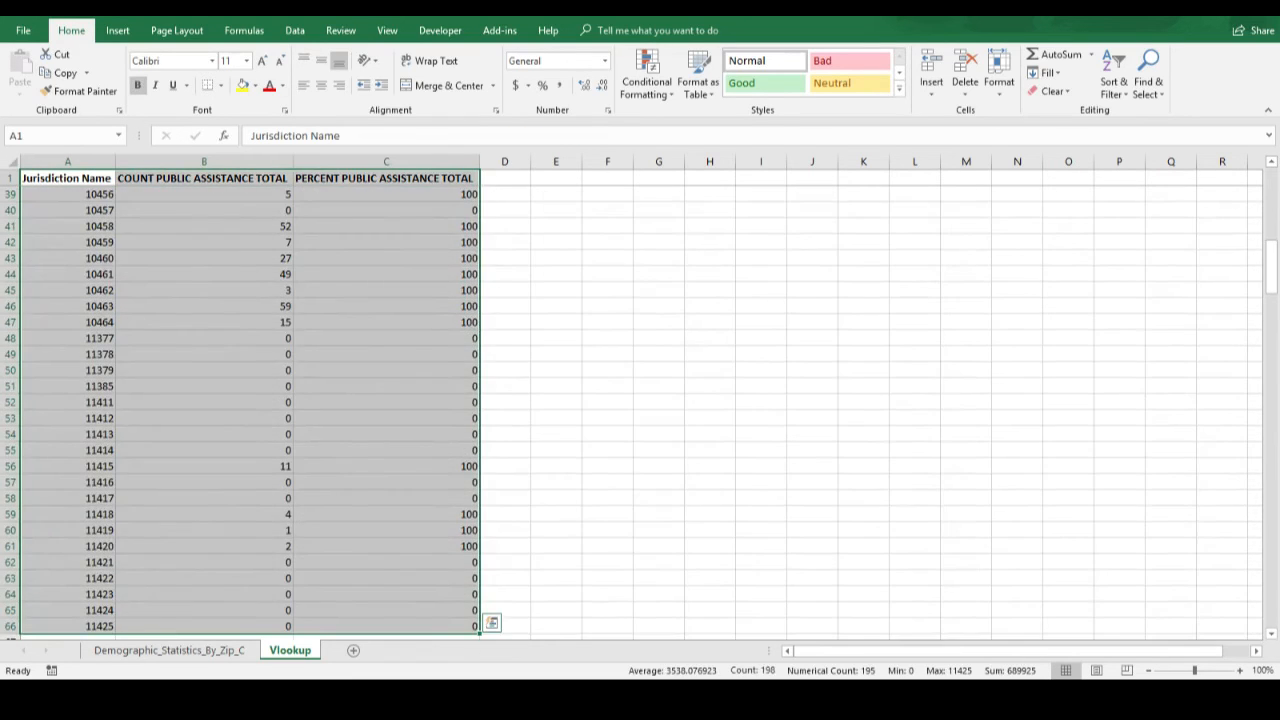
click(112, 42)
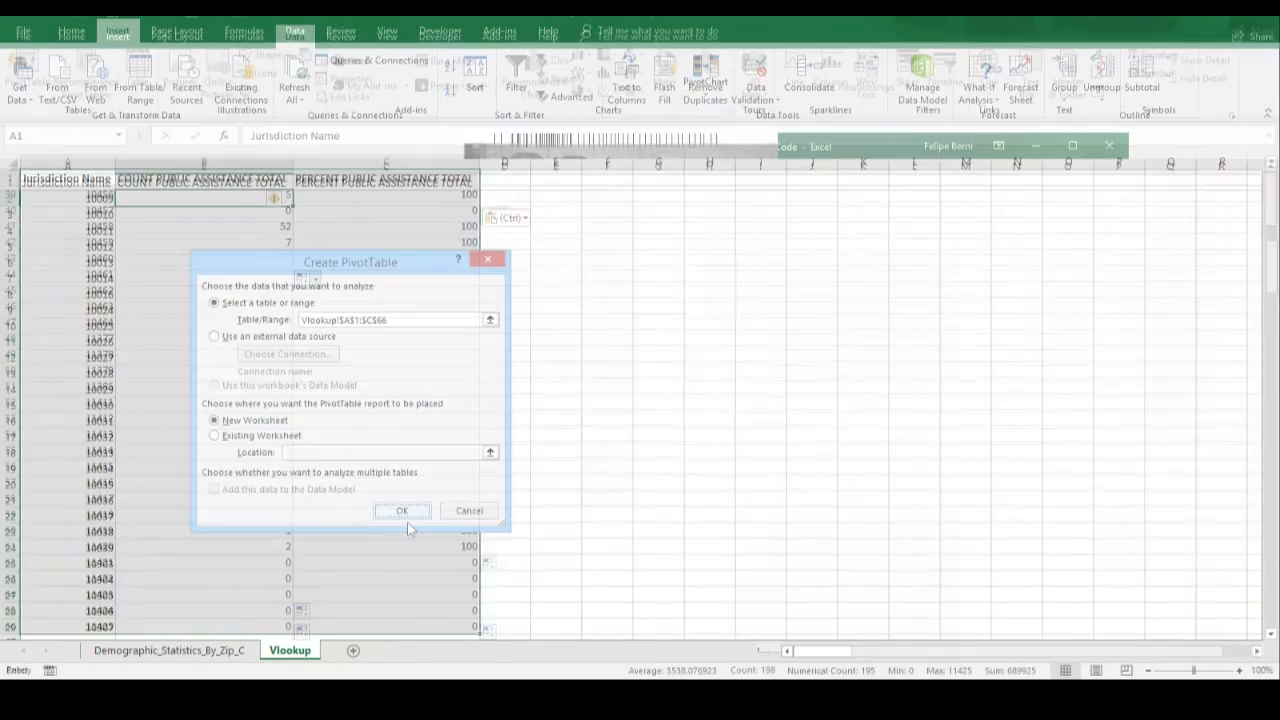
click(407, 515)
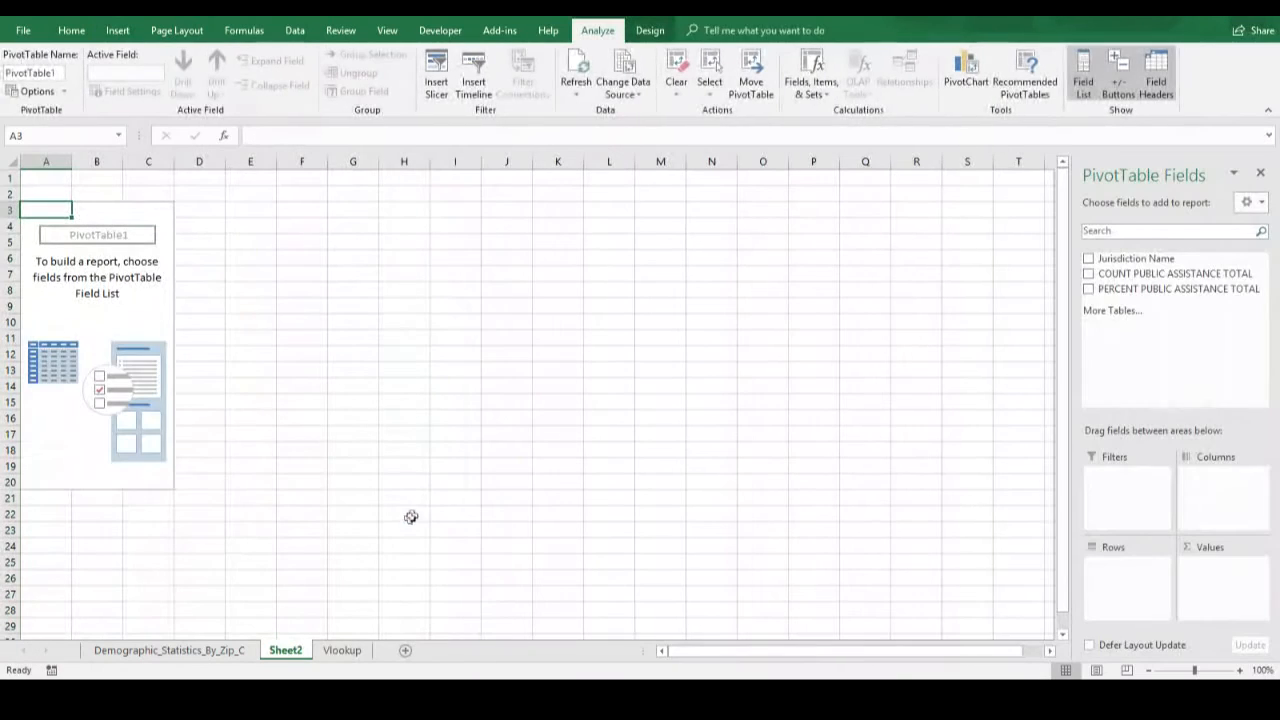
- Set Jurisdiction Name as the PivotTable's row field and COUNT PUBLIC ASSISTANCE TOTAL as its report filter
drag(1125, 259, 1125, 593)
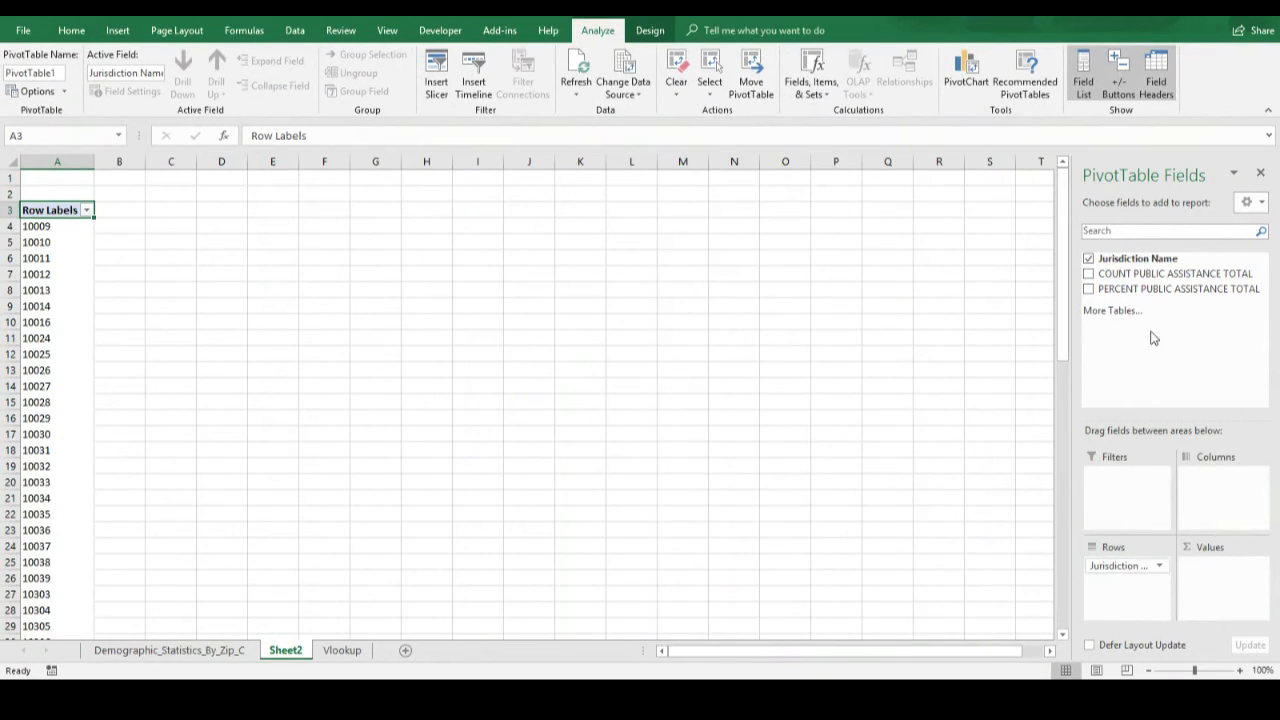
mouse_move(1122, 568)
mouse_down()
mouse_move(1127, 536)
mouse_move(1127, 569)
mouse_up()
drag(1160, 274, 1259, 596)
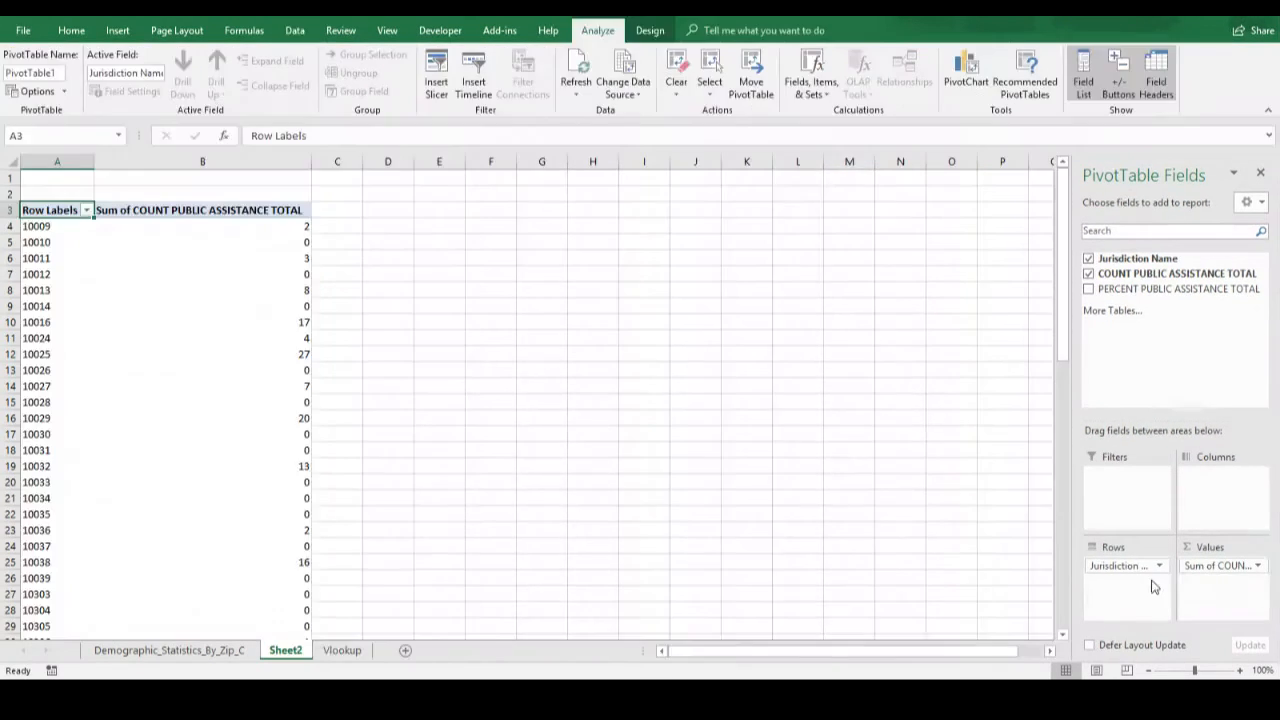
mouse_move(1124, 566)
mouse_down()
mouse_move(1133, 575)
mouse_move(1135, 522)
mouse_move(1131, 569)
mouse_up()
drag(1236, 580, 1130, 478)
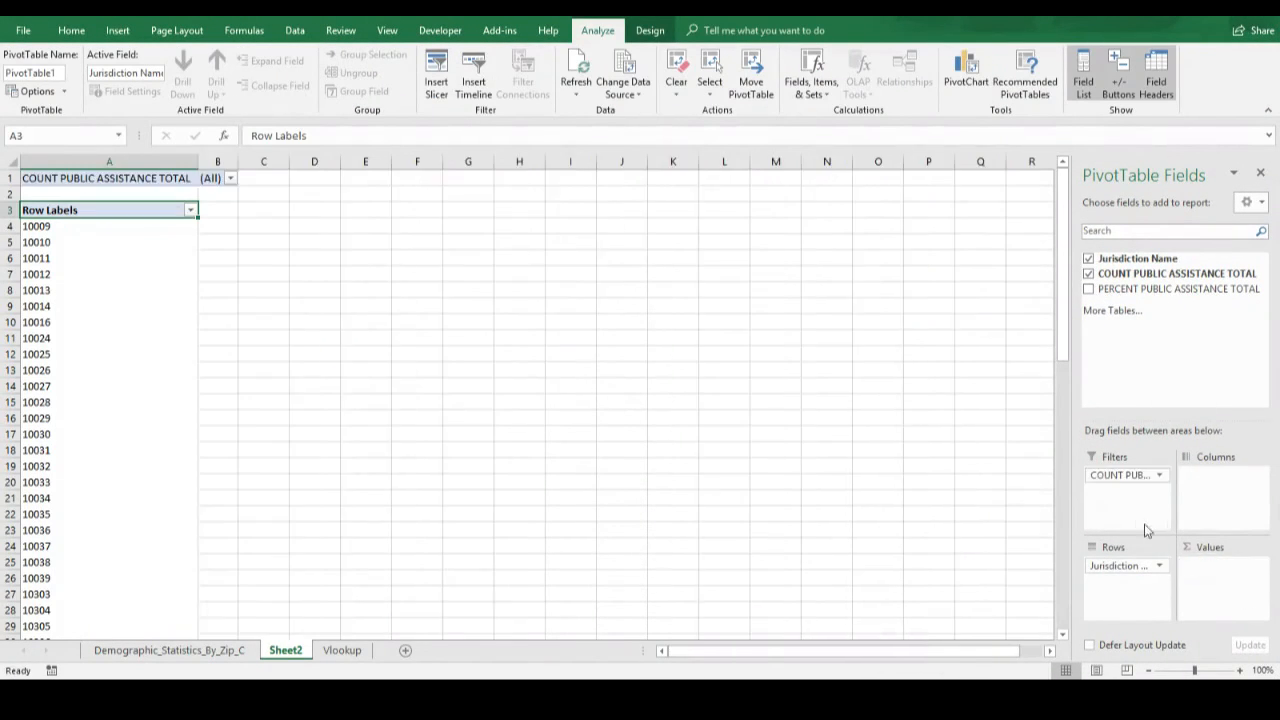
- Filter the PivotTable by COUNT PUBLIC ASSISTANCE TOTAL to only the values 3 and 4, and check the listed jurisdictions
click(230, 178)
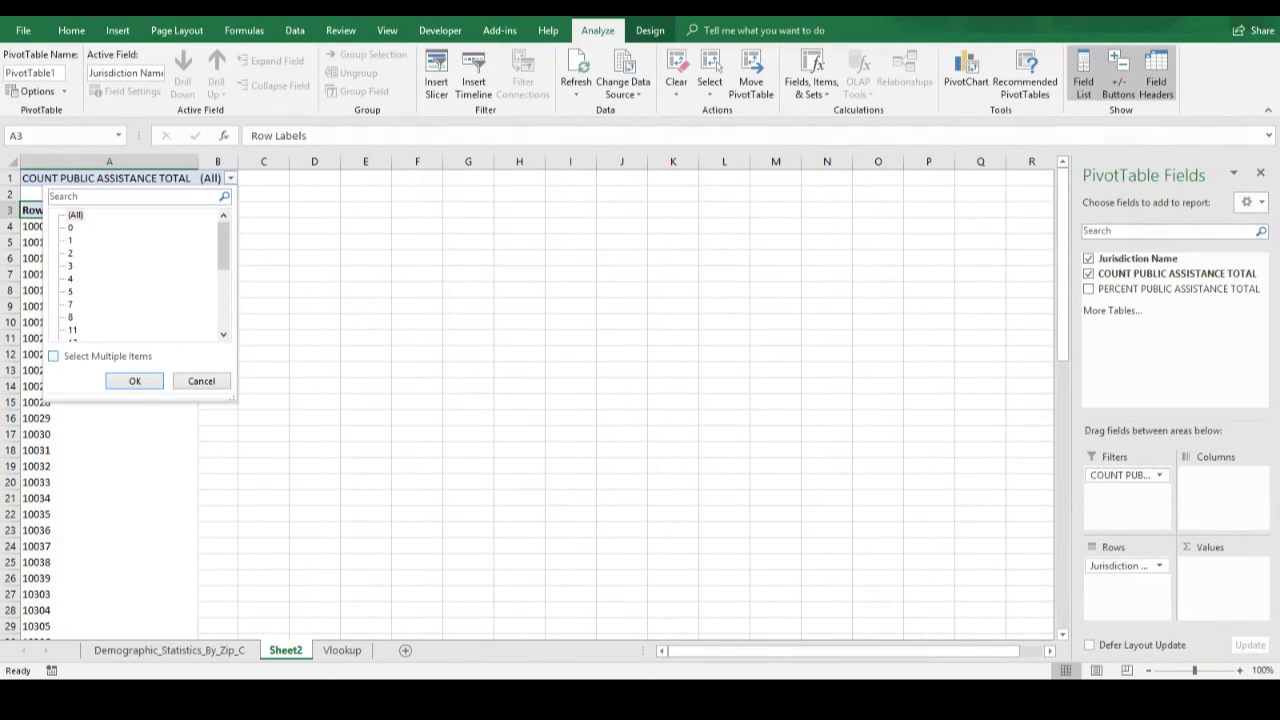
click(54, 356)
click(71, 215)
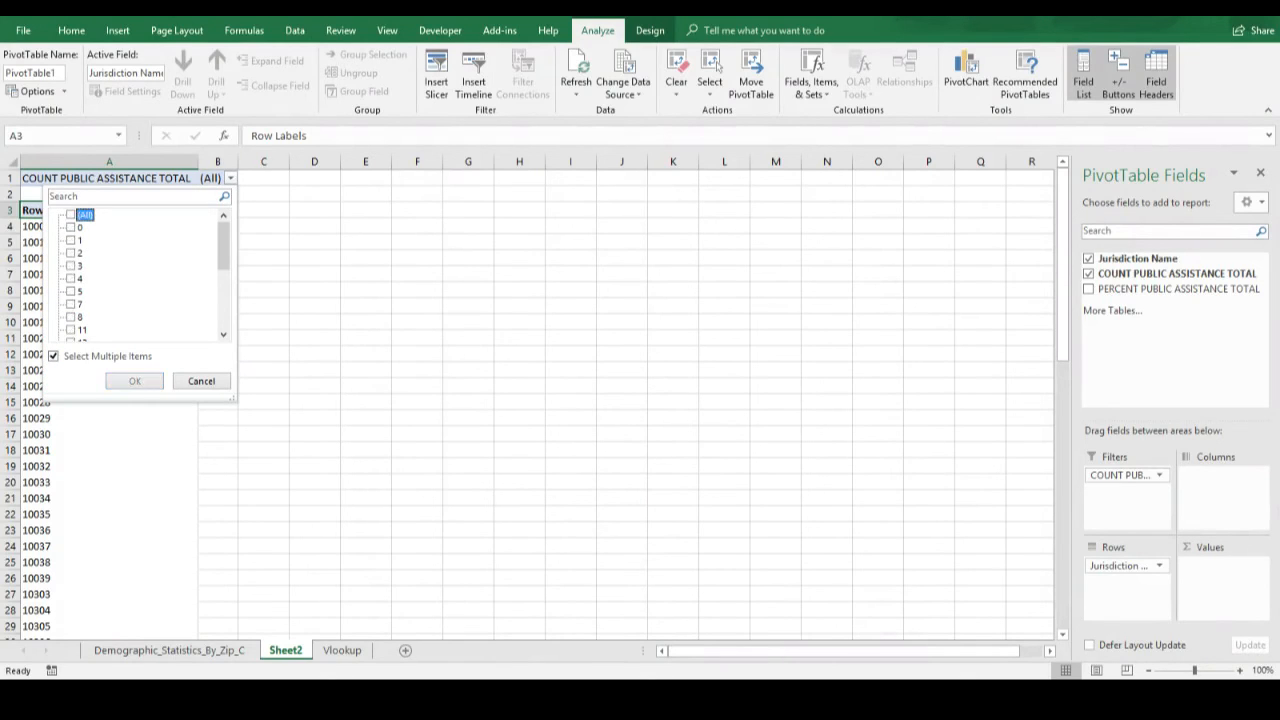
click(71, 266)
click(71, 279)
click(120, 381)
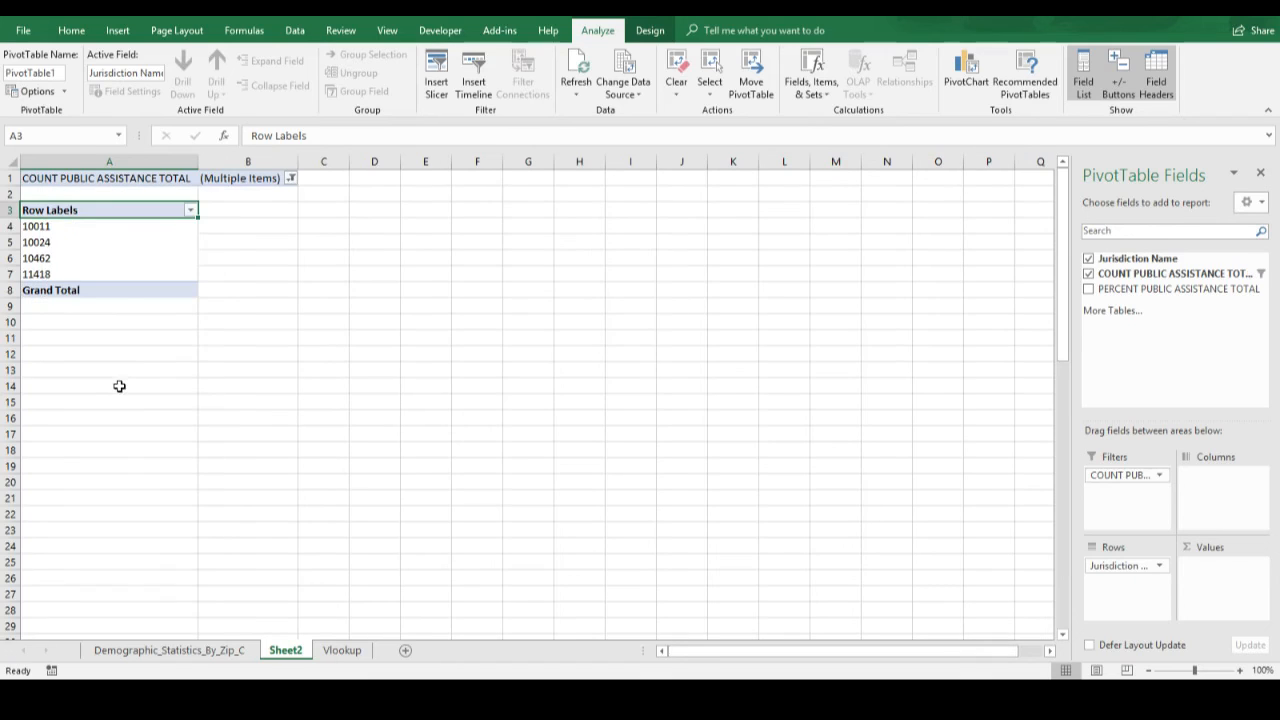
click(113, 226)
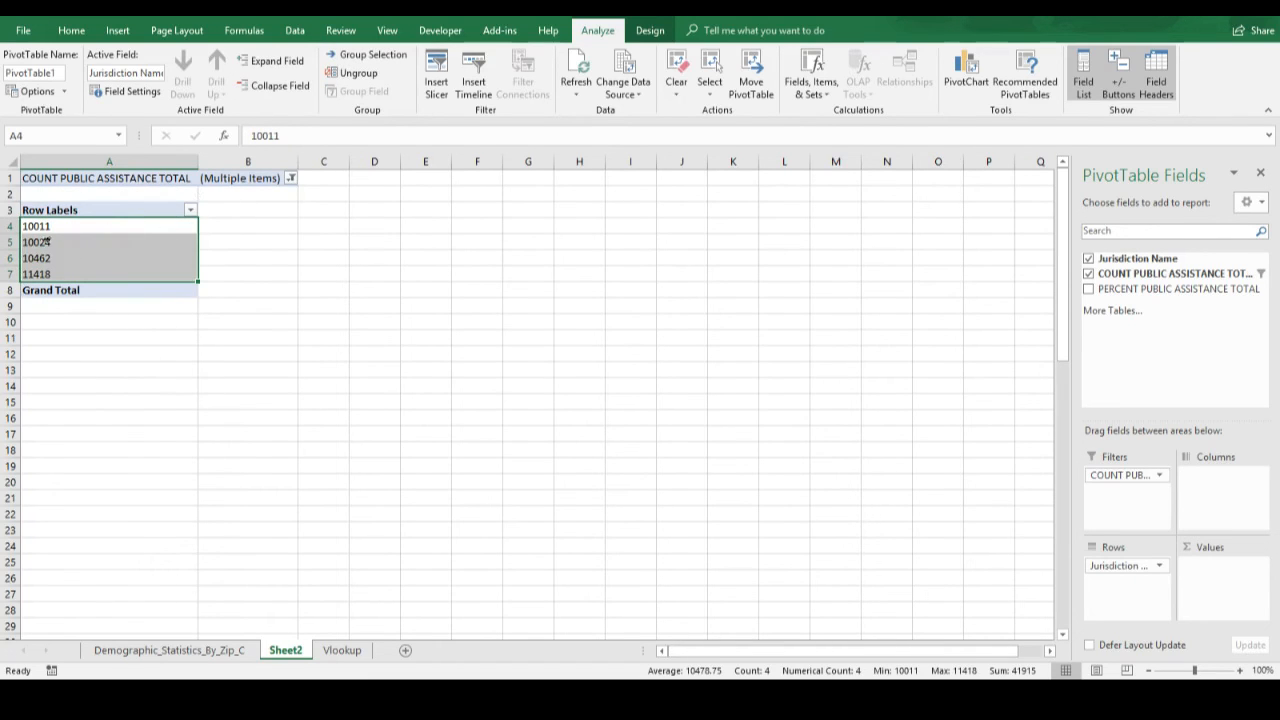
click(67, 231)
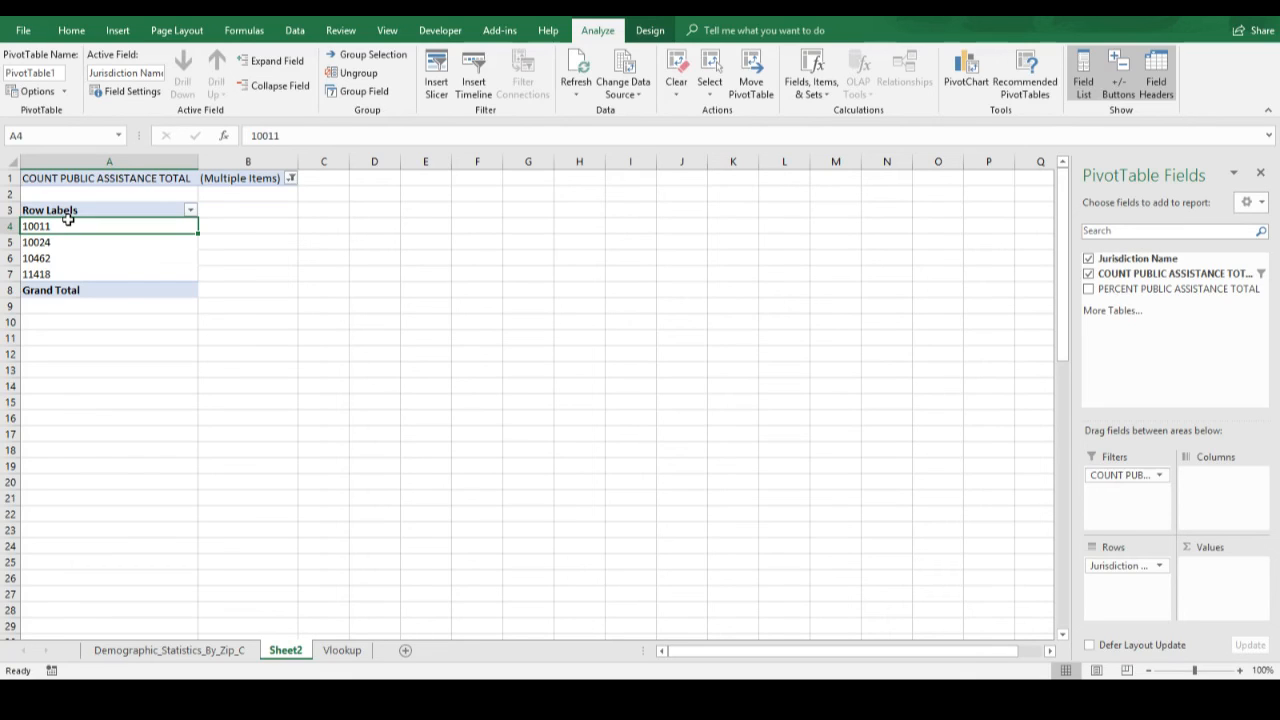
- Rename the PivotTable's worksheet as Pivot Table
right_click(283, 655)
click(328, 497)
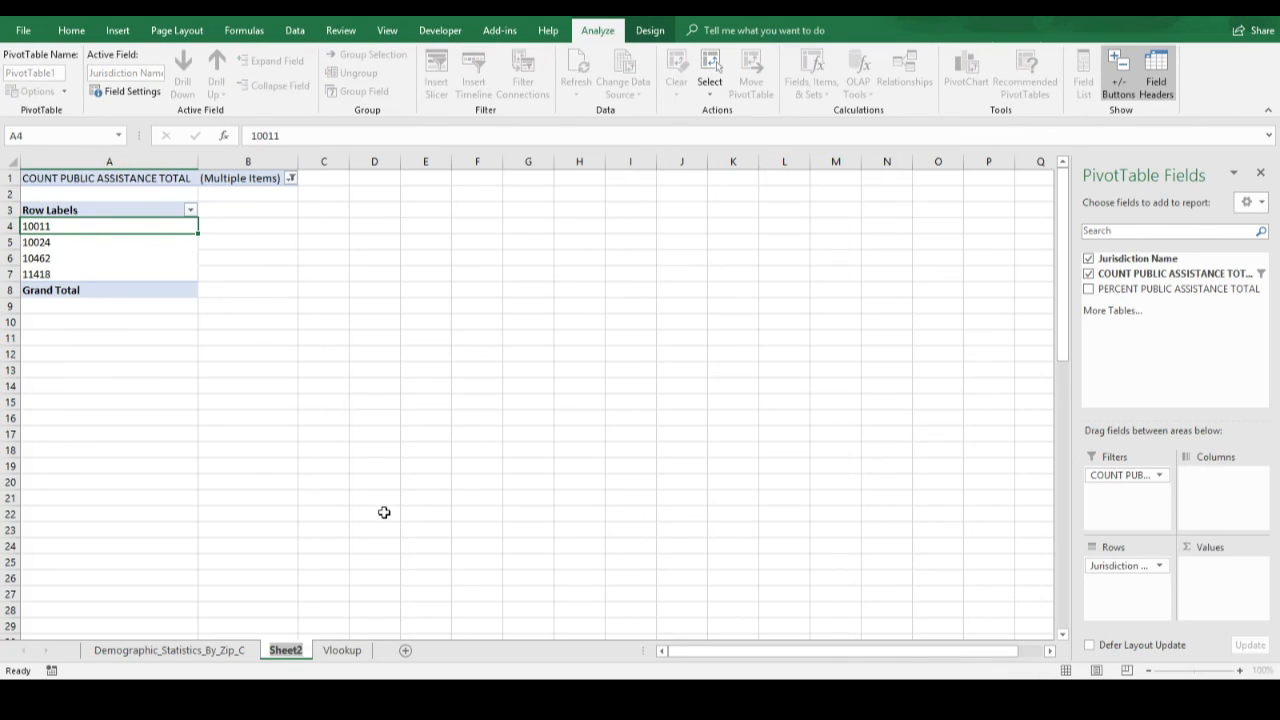
text(Pivot)
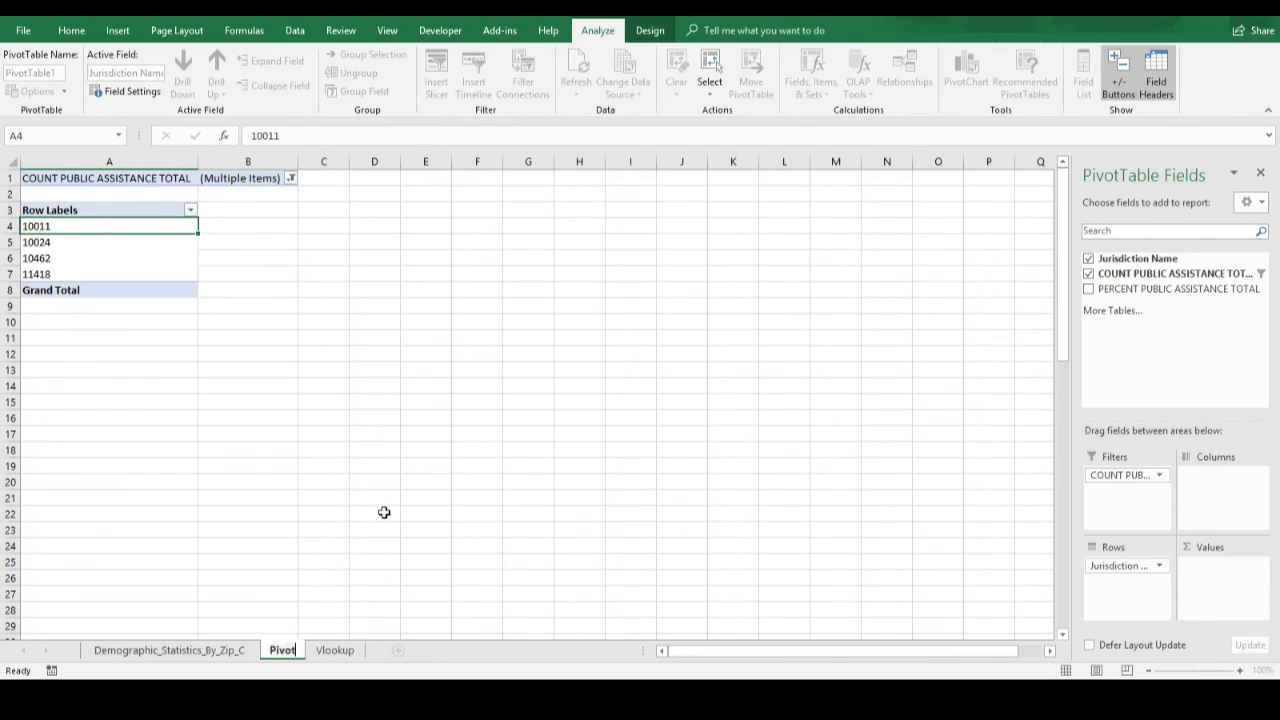
text( Table)
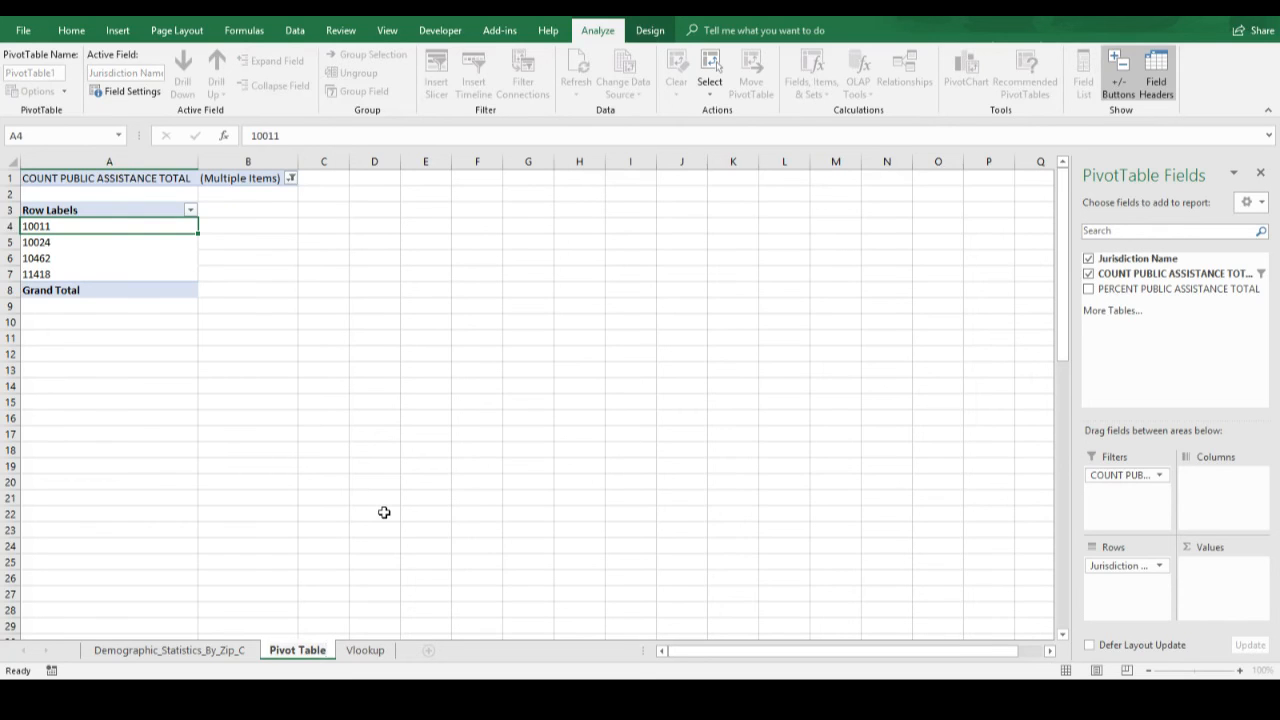
- Return to the Vlookup sheet and review the completed table from its header row
click(368, 651)
scroll(241, 606, up, 12)
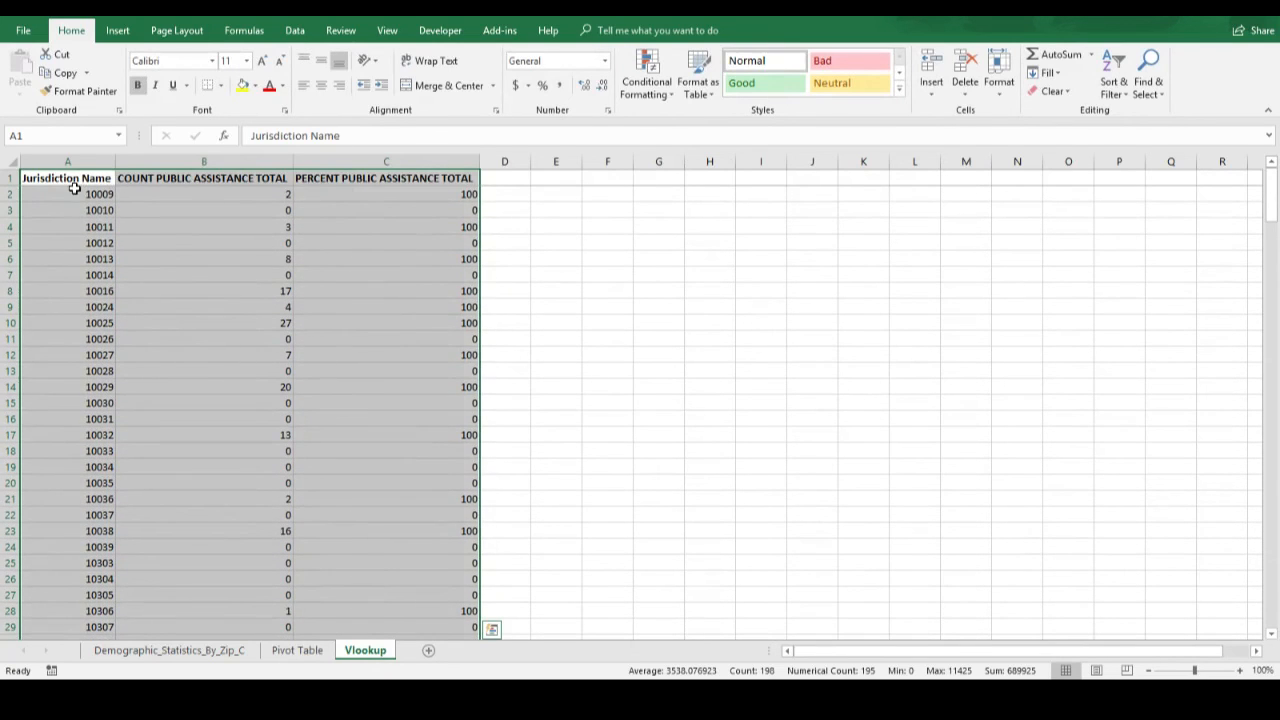
click(74, 181)
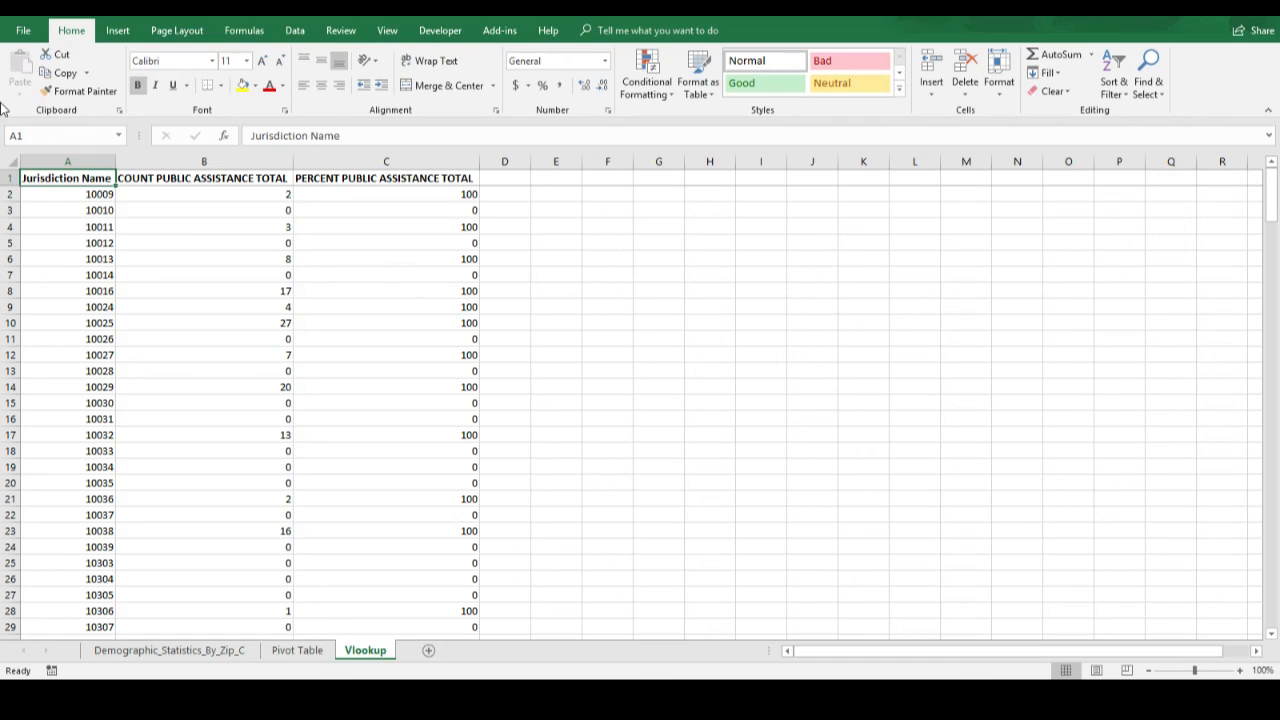
- Enter the text "be happy" in cell F7 of the Vlookup sheet
click(608, 293)
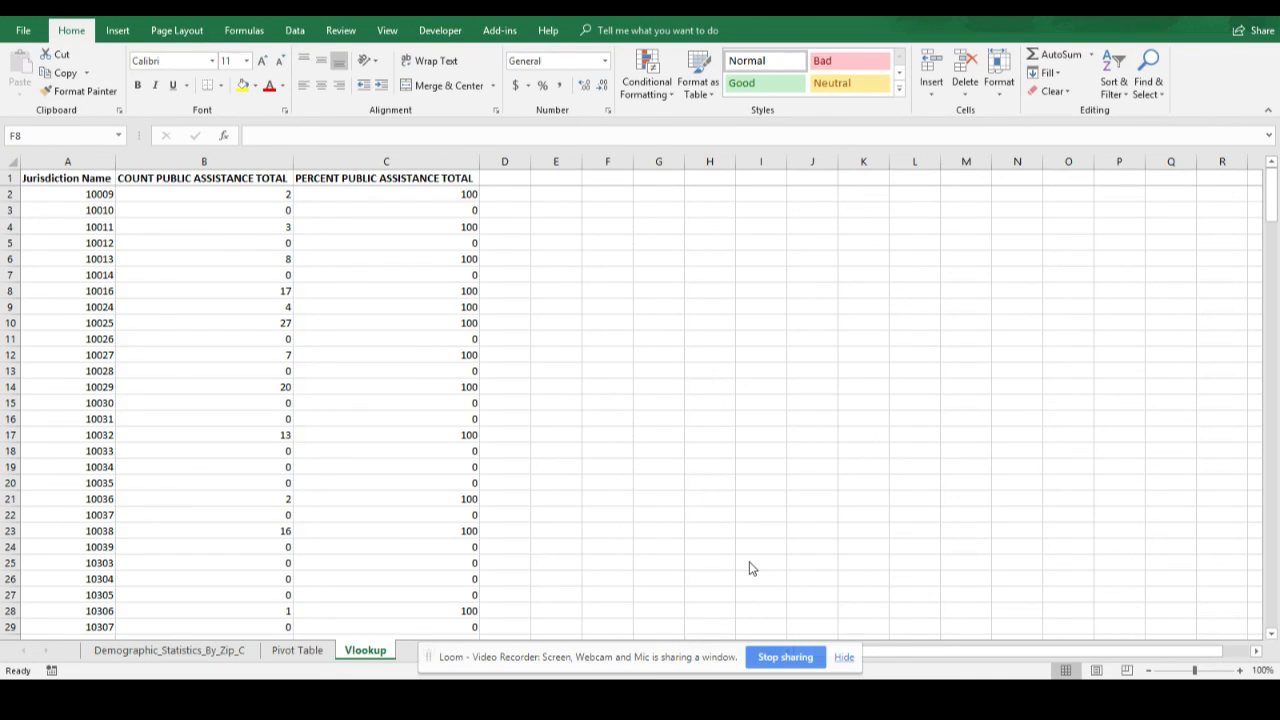
click(622, 289)
click(623, 277)
text(be h)
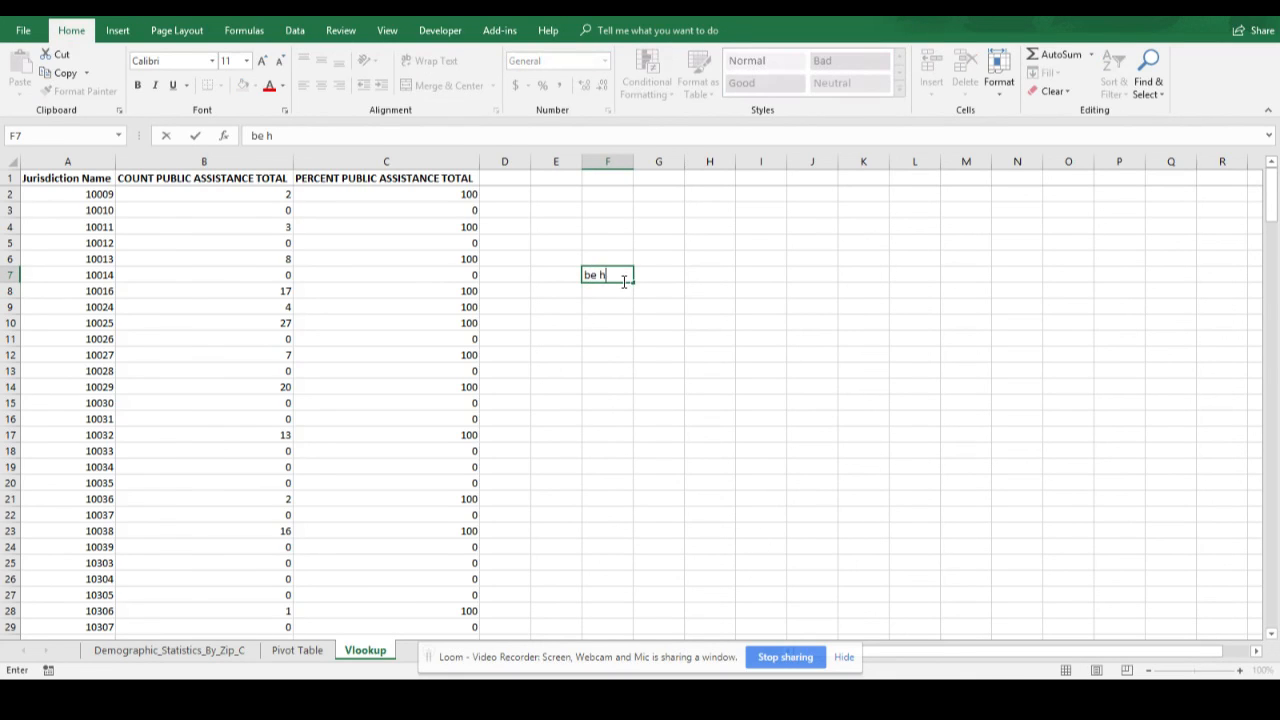
text(appy)
key(Return)
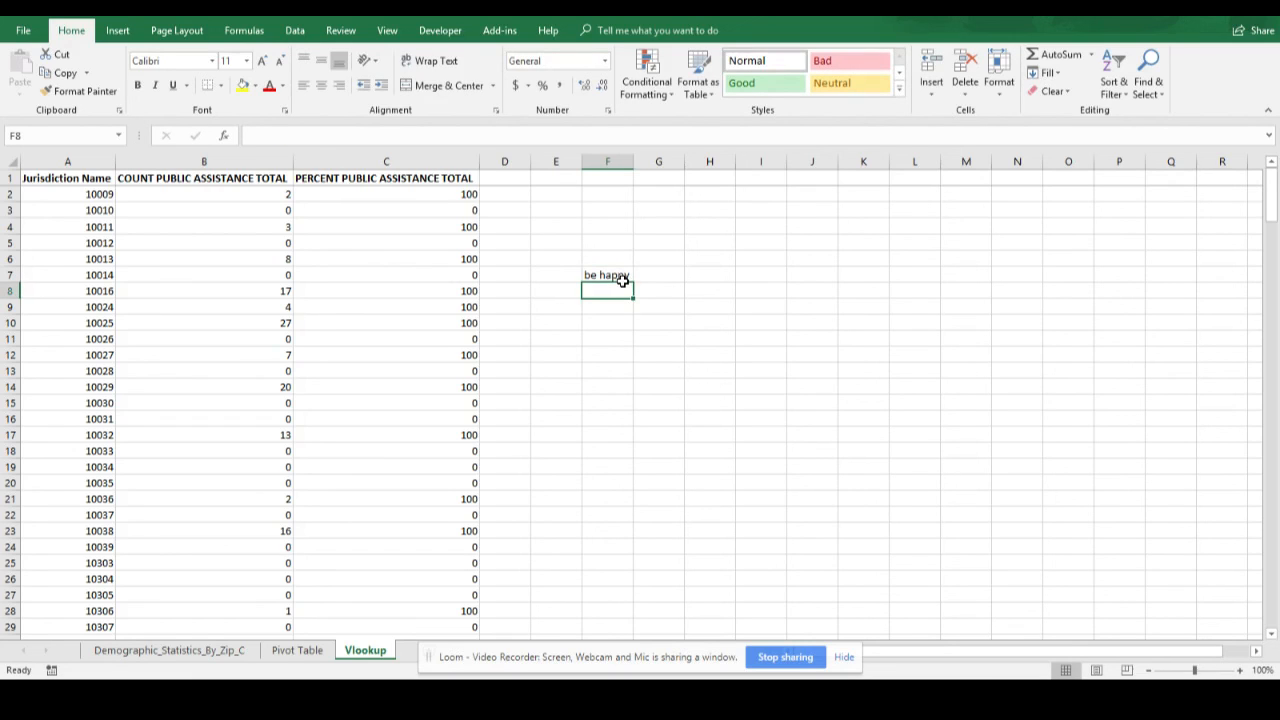